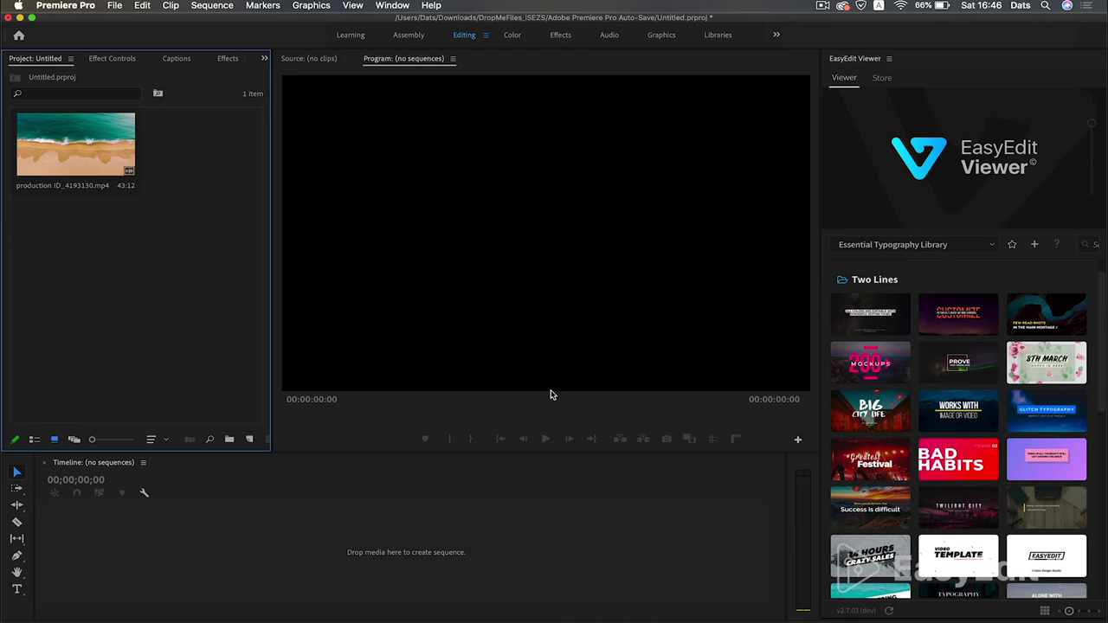
Create a new sequence from the beach drone clip and fit the Program Monitor view.
click(111, 166)
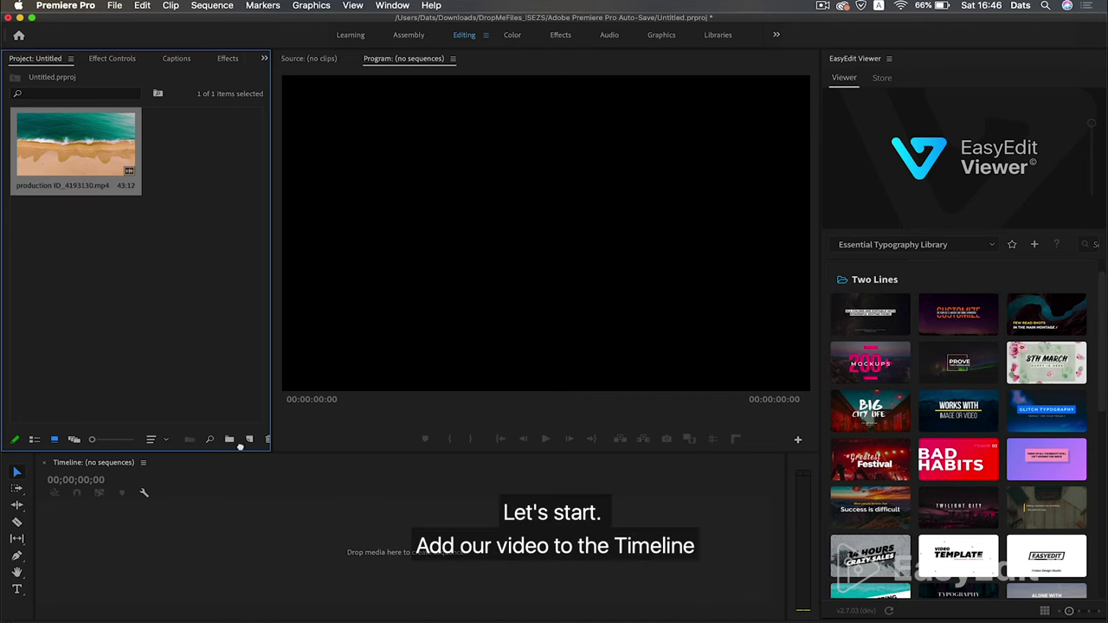
drag(273, 526, 274, 526)
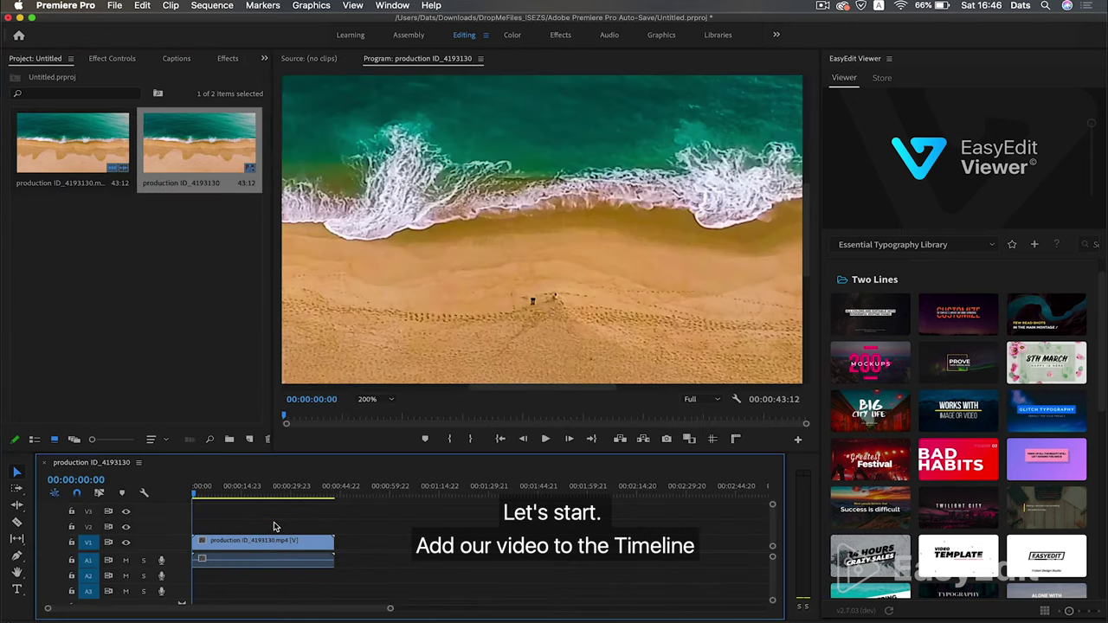
click(367, 399)
click(372, 410)
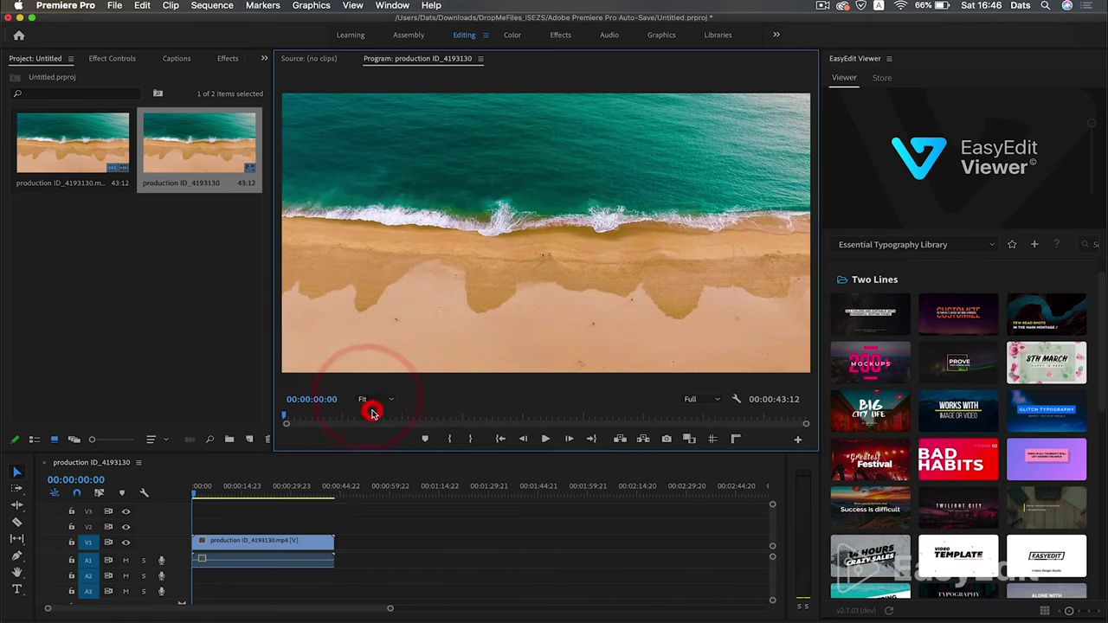
Delete the clip's A1 audio, then play the video about ten seconds in.
click(269, 563)
key(Delete)
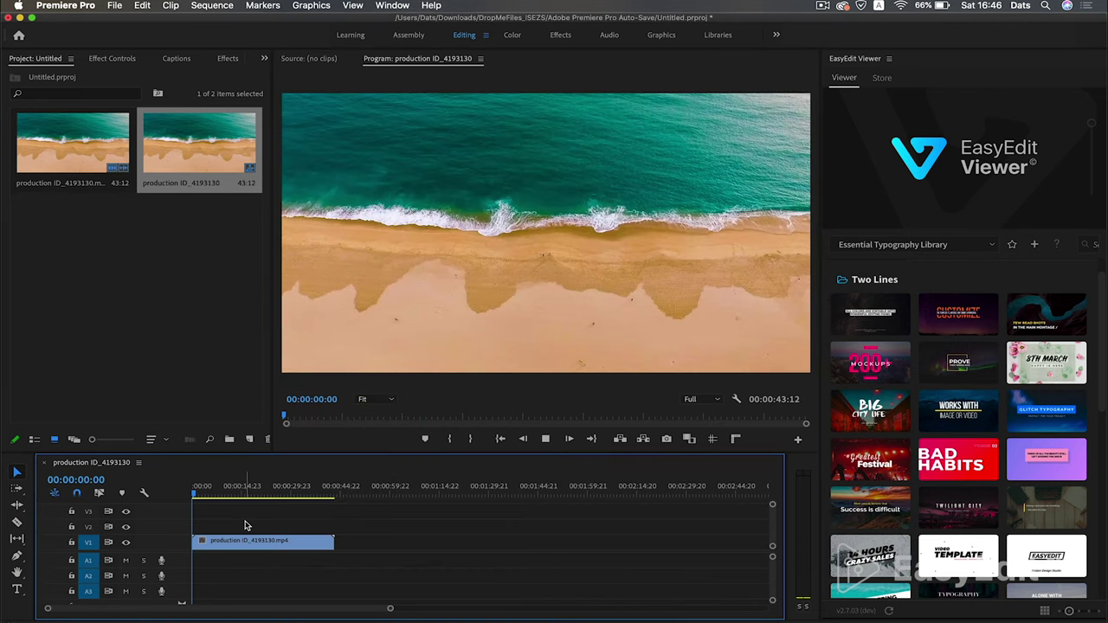
key(space)
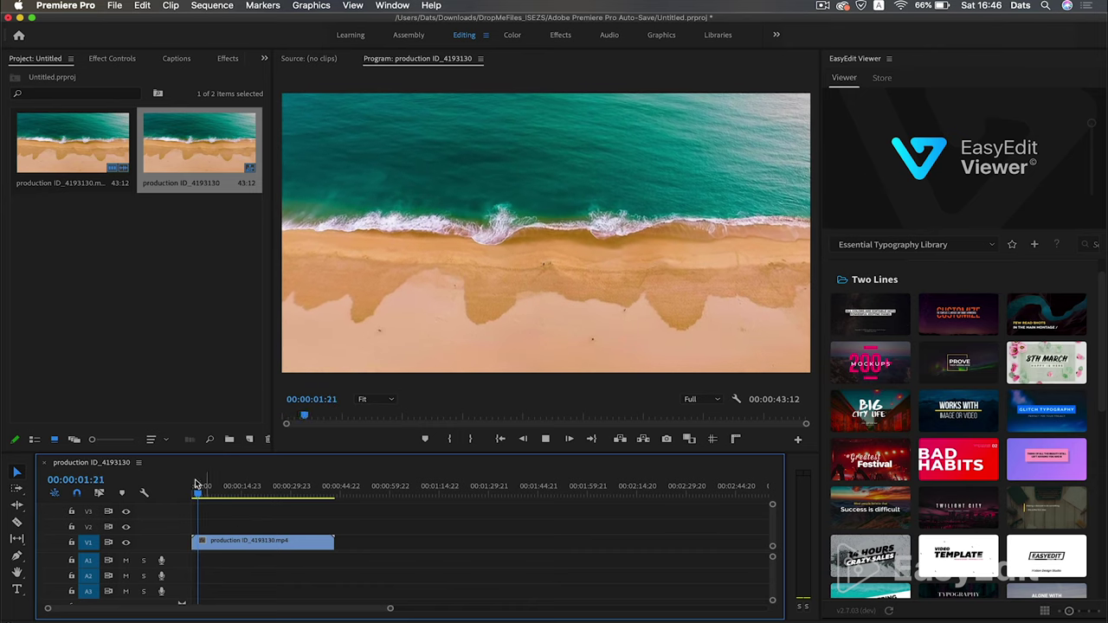
drag(198, 492, 230, 519)
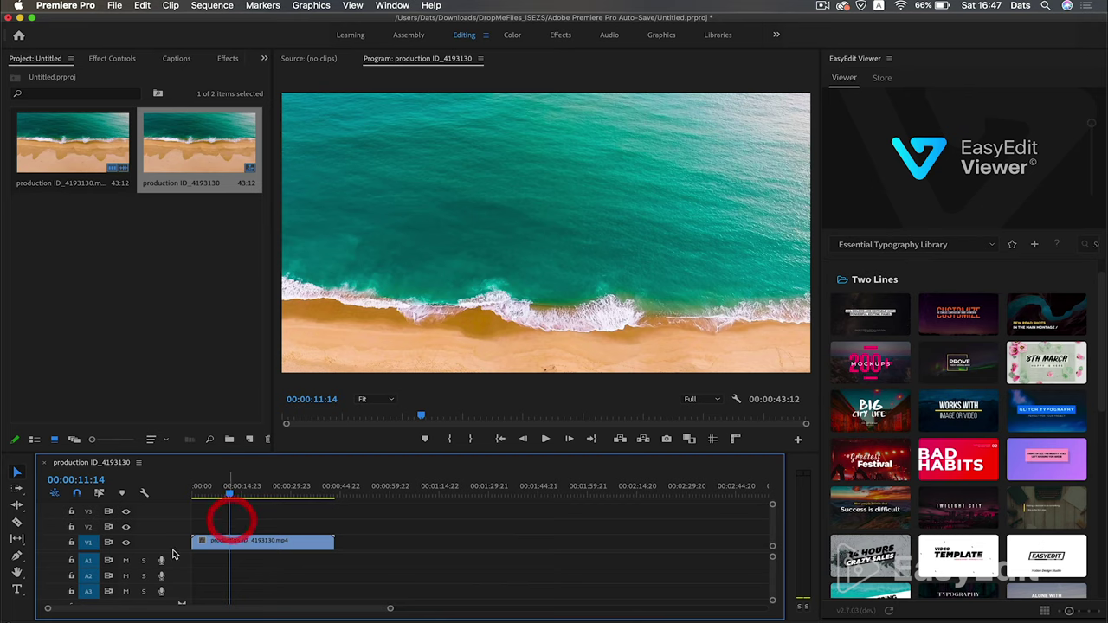
Add a text title reading 'SUMMER TIME' above the water and select all its text.
click(16, 588)
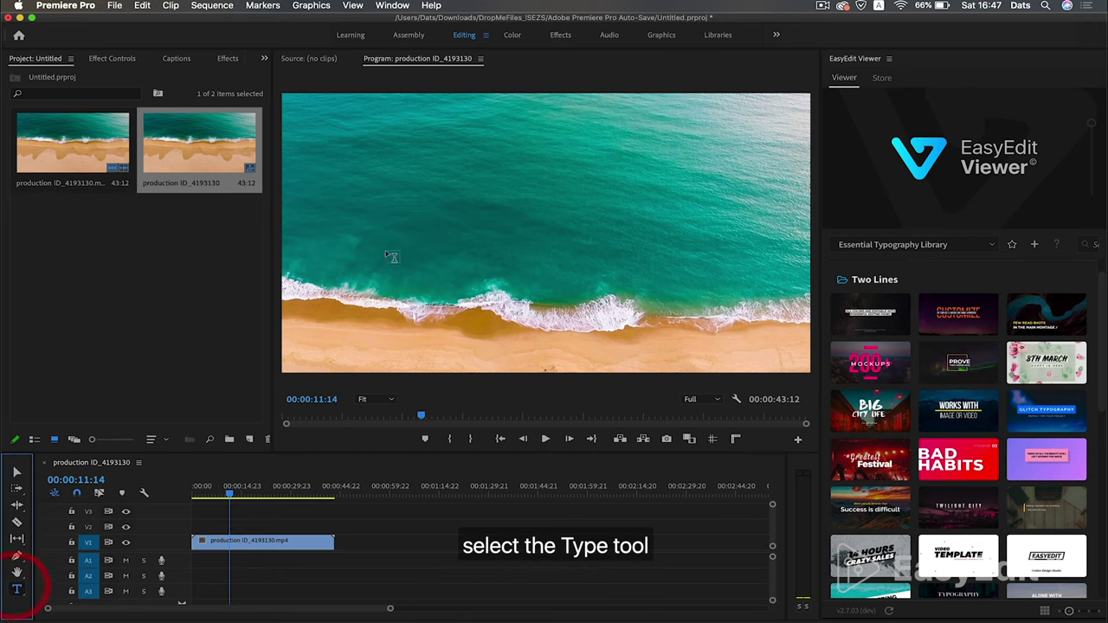
click(416, 215)
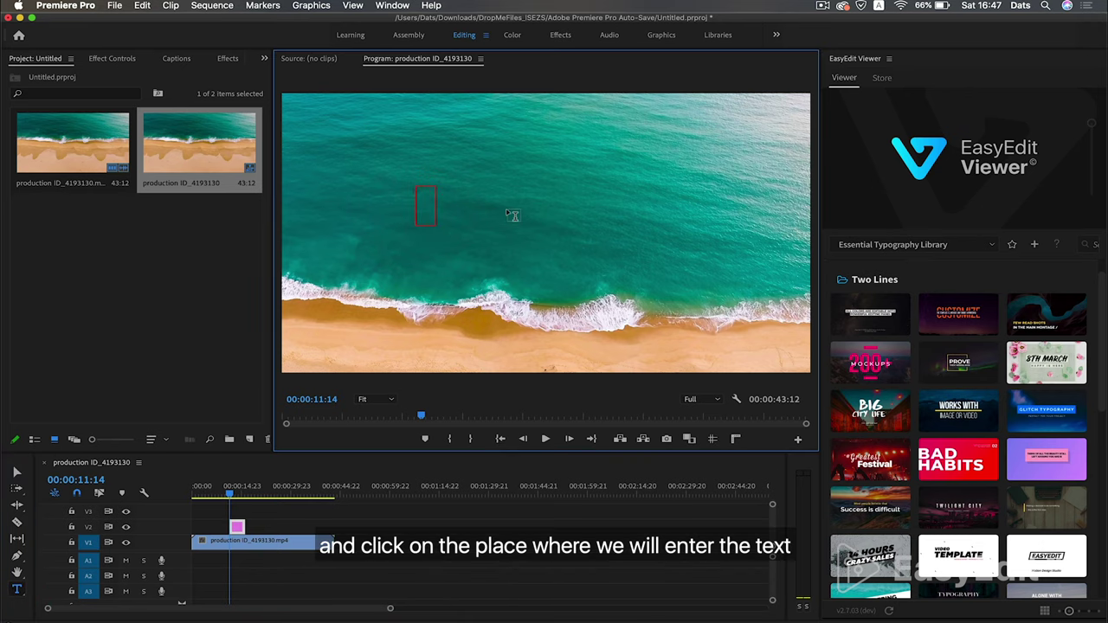
text(SUMMER)
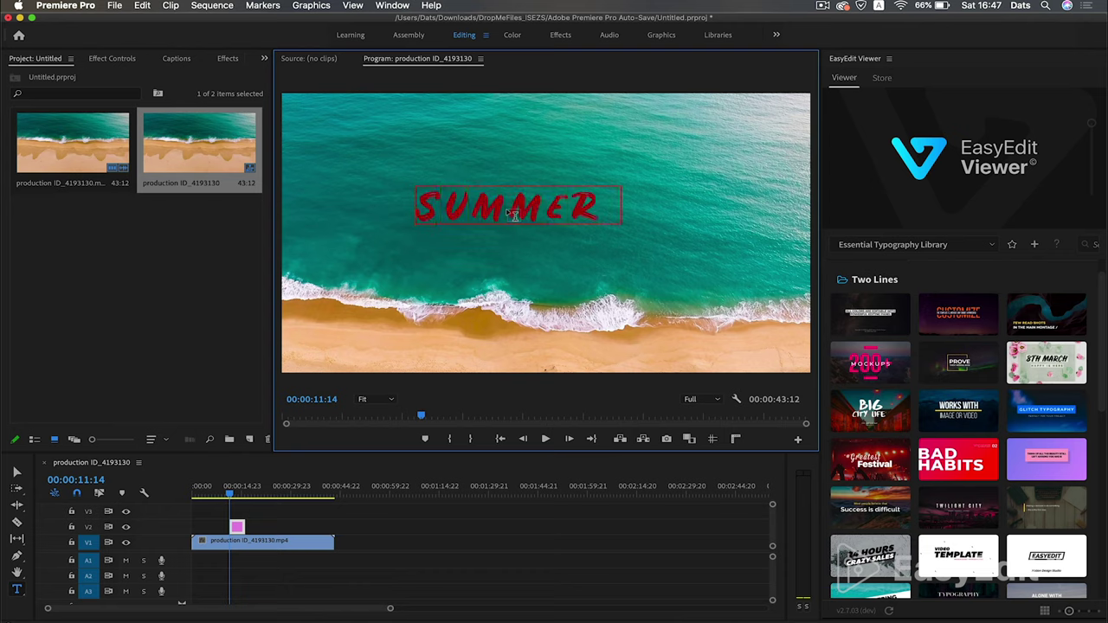
text( TIME)
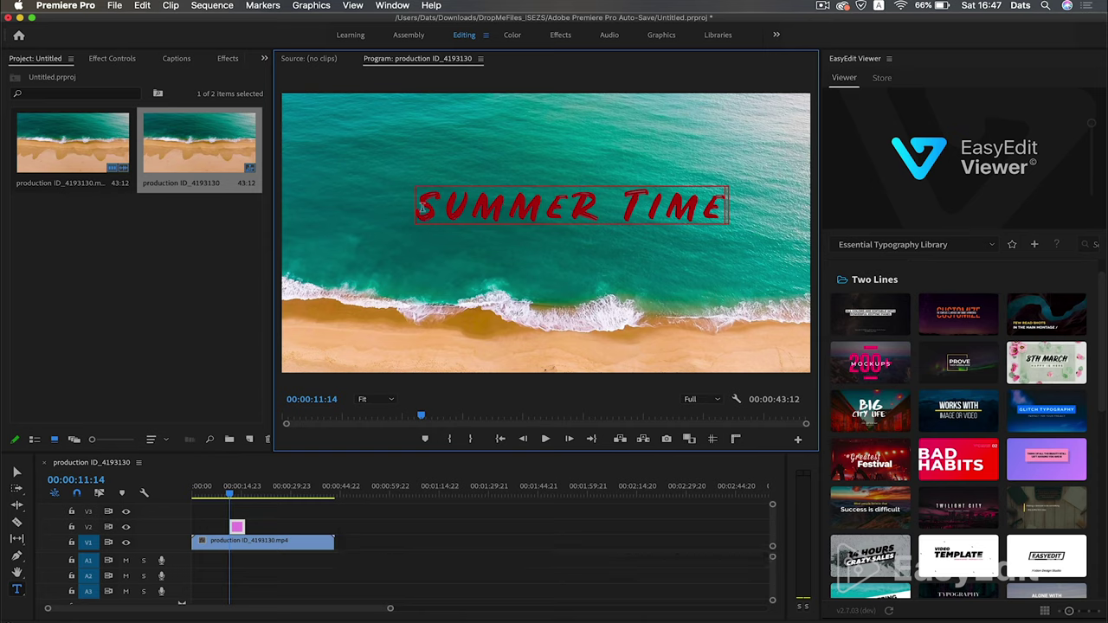
drag(557, 211, 724, 216)
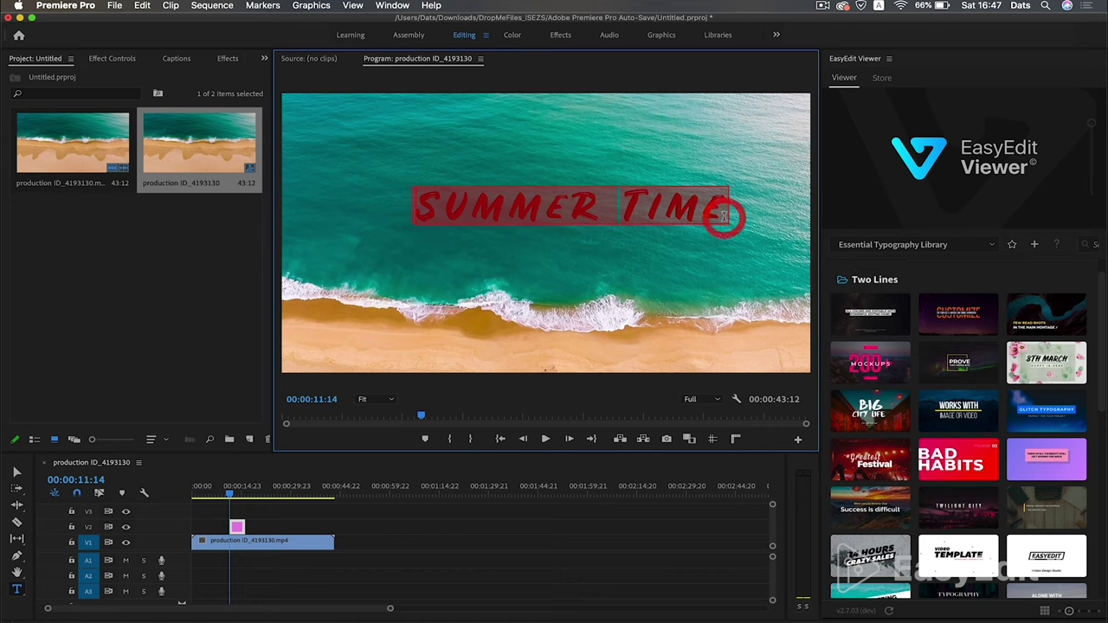
In Essential Graphics, change the title's fill to white, keeping the Rustico font.
click(229, 59)
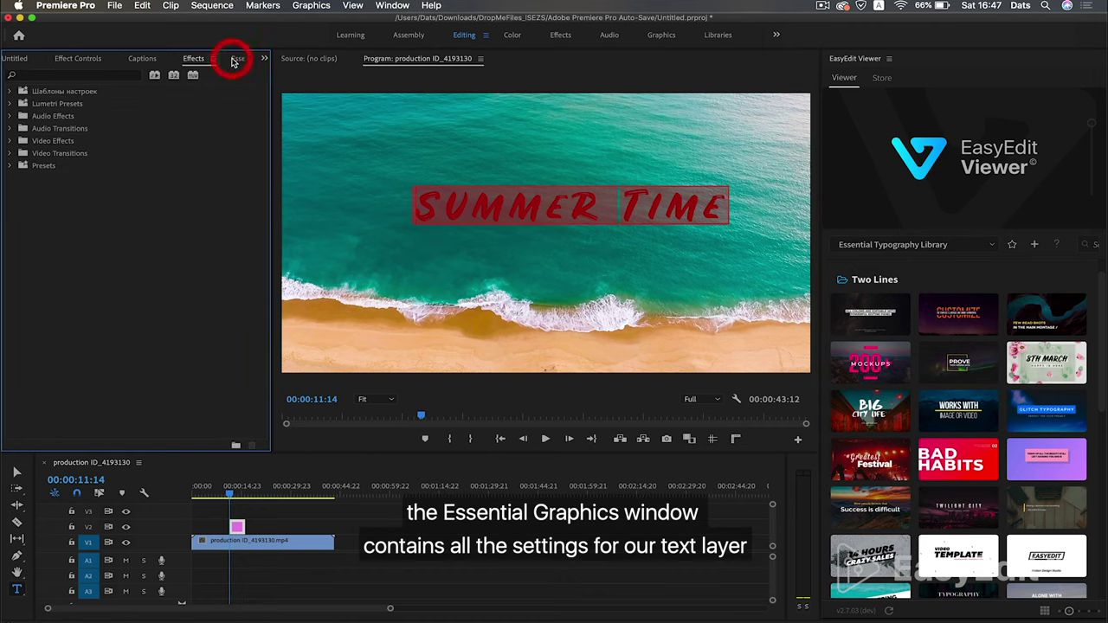
click(264, 58)
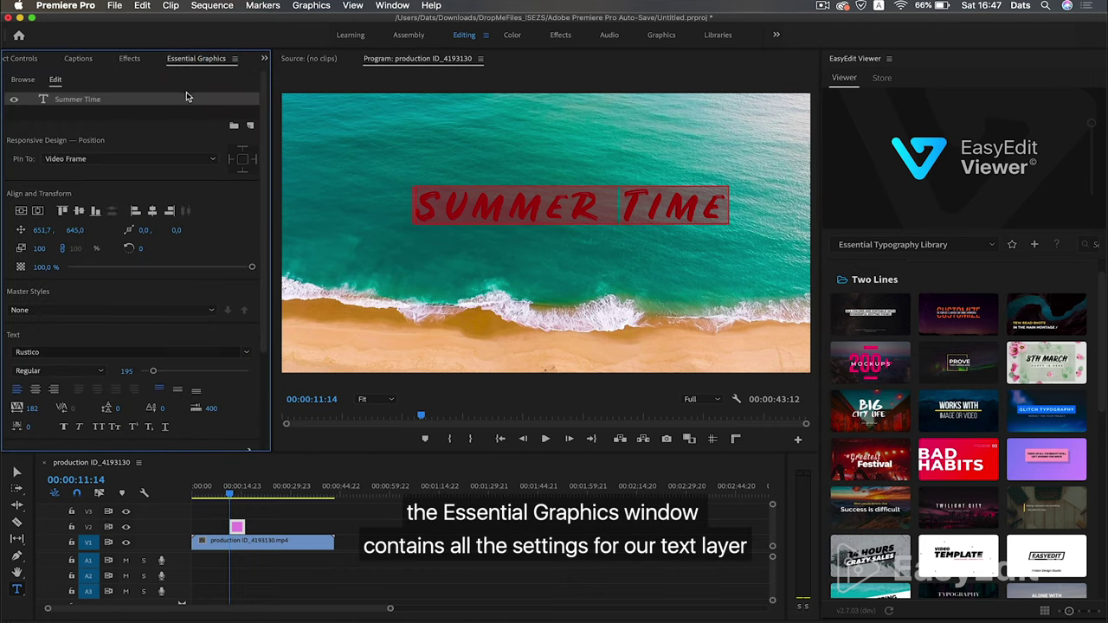
scroll(35, 329, down, 5)
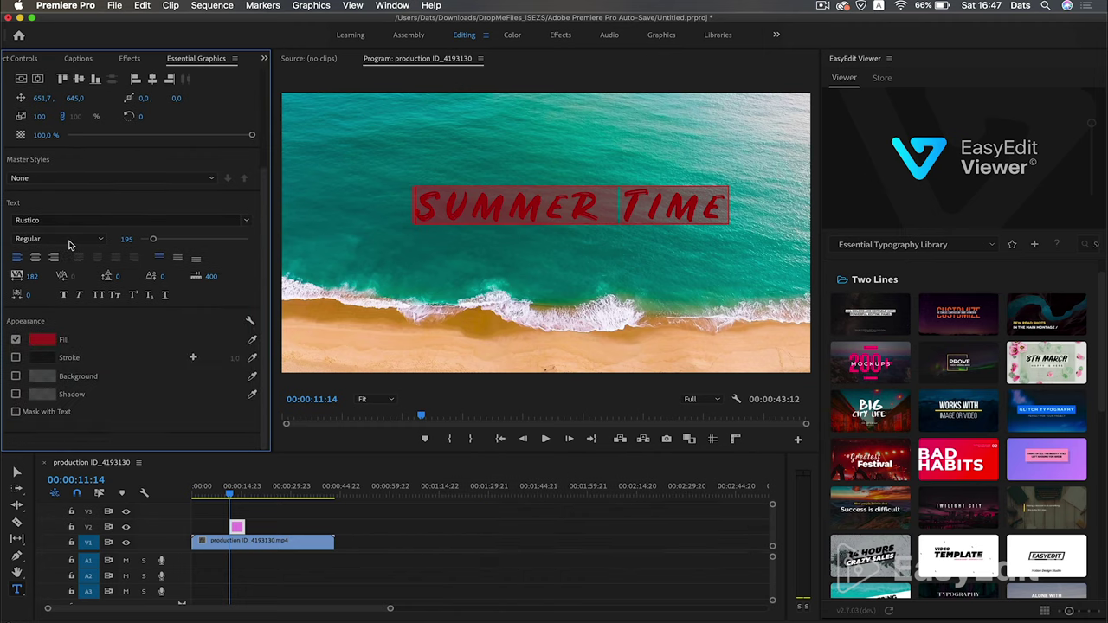
click(37, 344)
drag(168, 366, 73, 507)
click(365, 324)
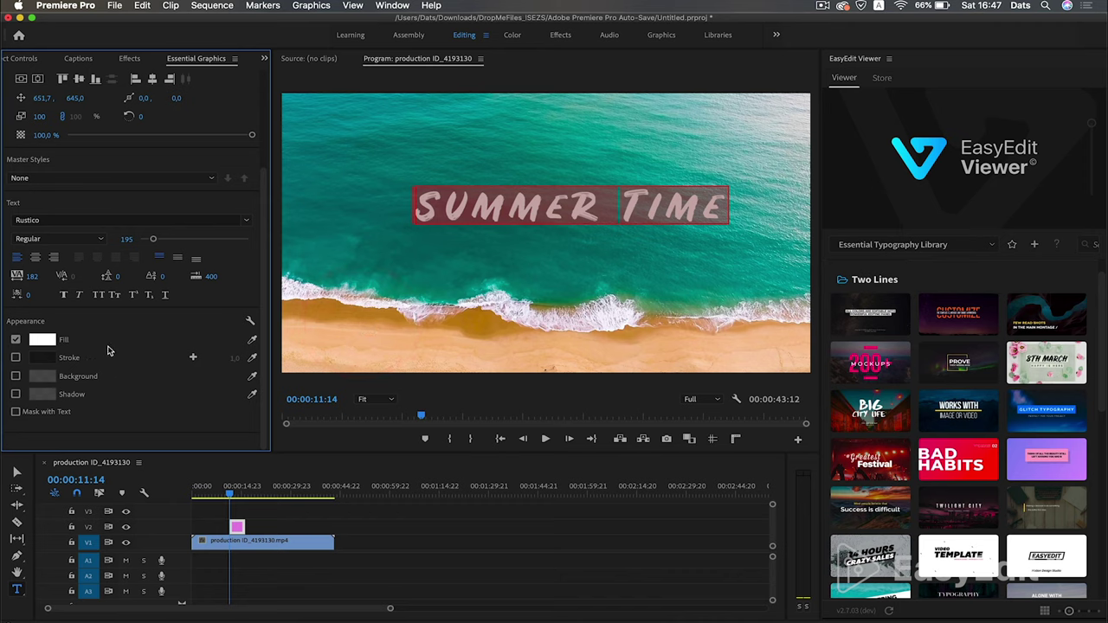
click(246, 220)
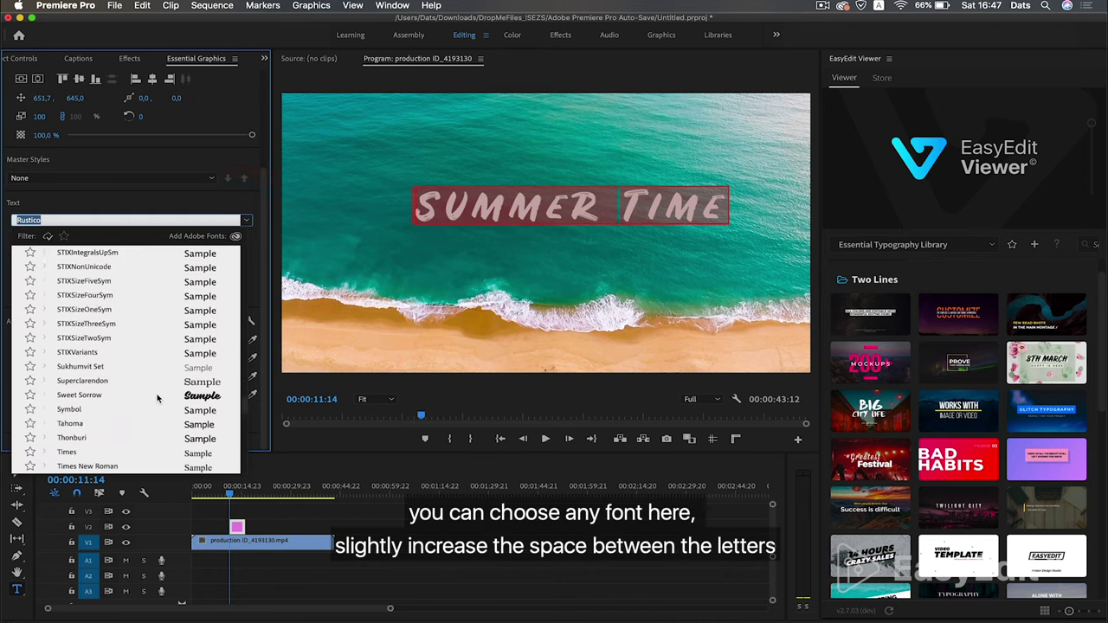
scroll(157, 398, up, 10)
click(246, 221)
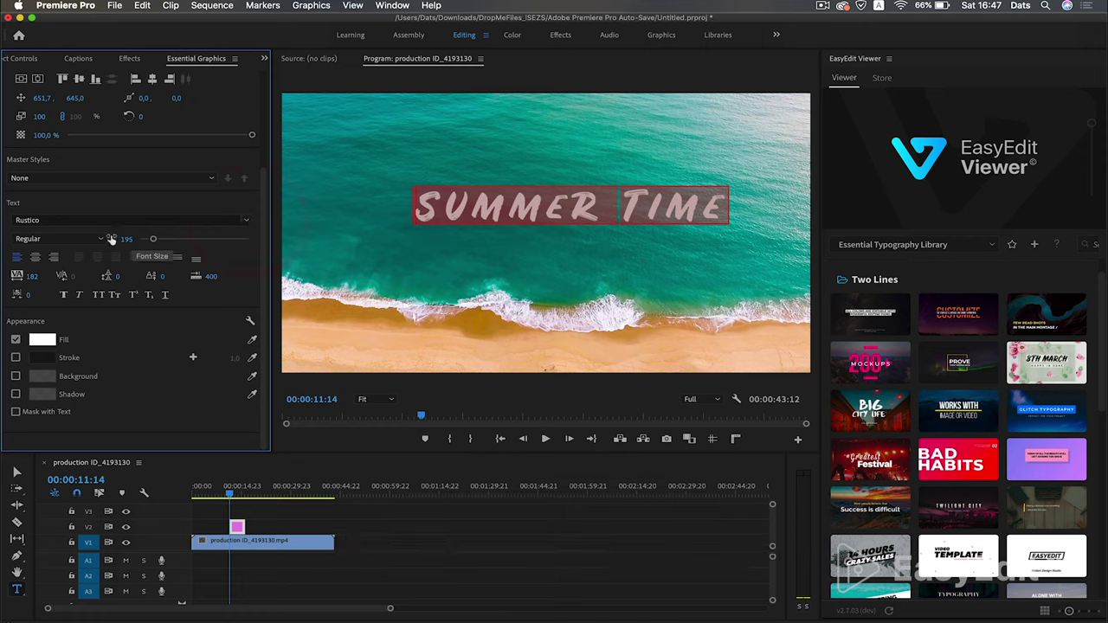
Raise tracking to 400, widen the word gap, centre the title and lift it slightly.
drag(32, 276, 111, 276)
click(648, 208)
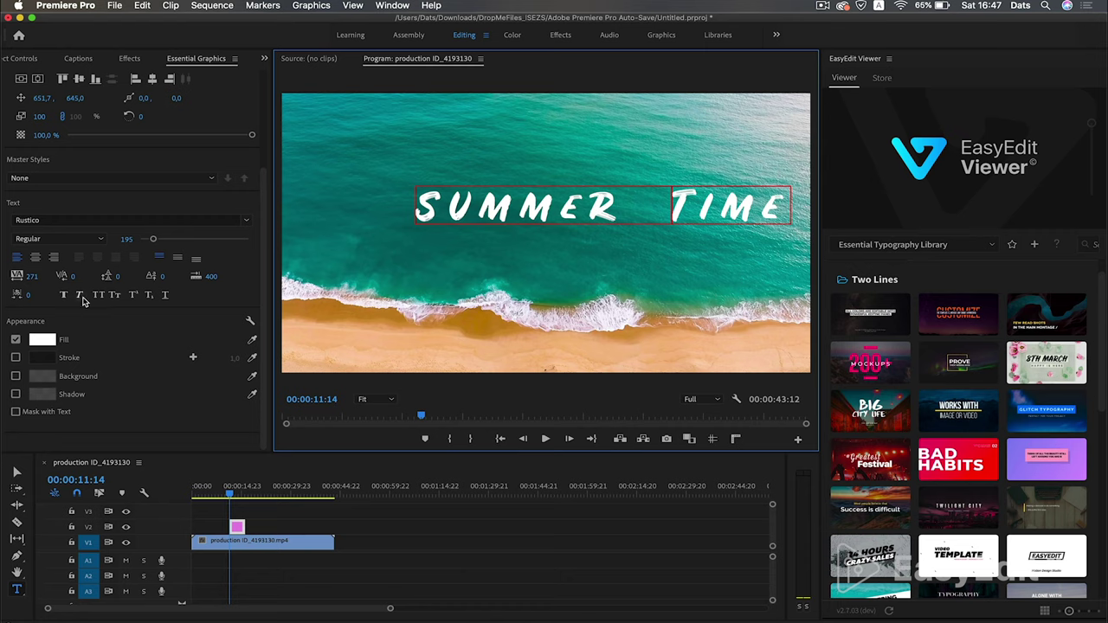
scroll(89, 323, up, 5)
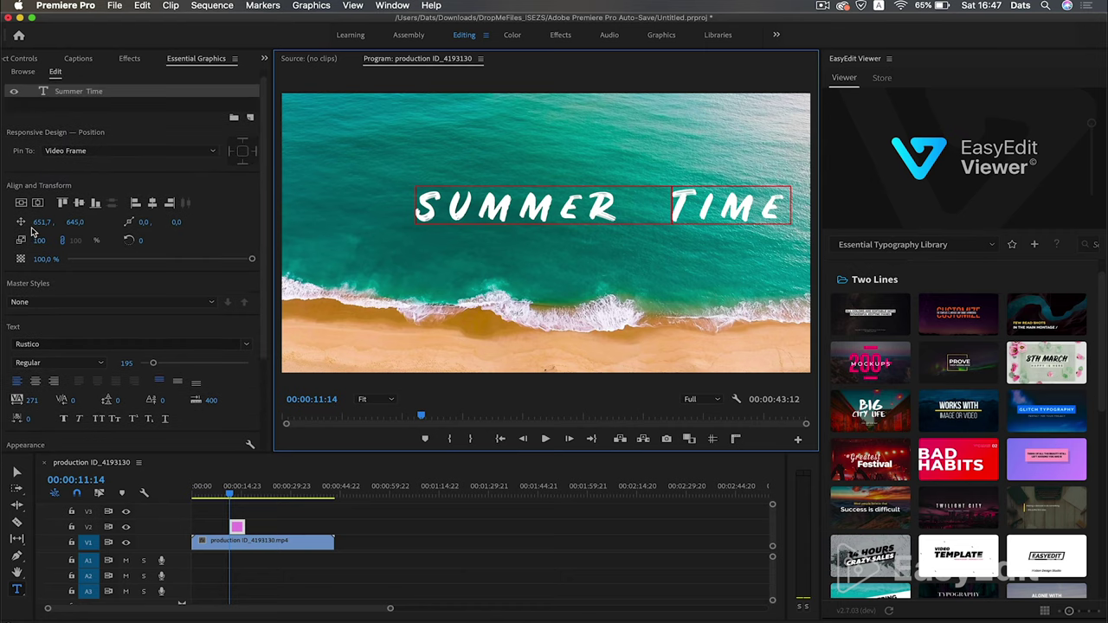
click(21, 202)
click(37, 202)
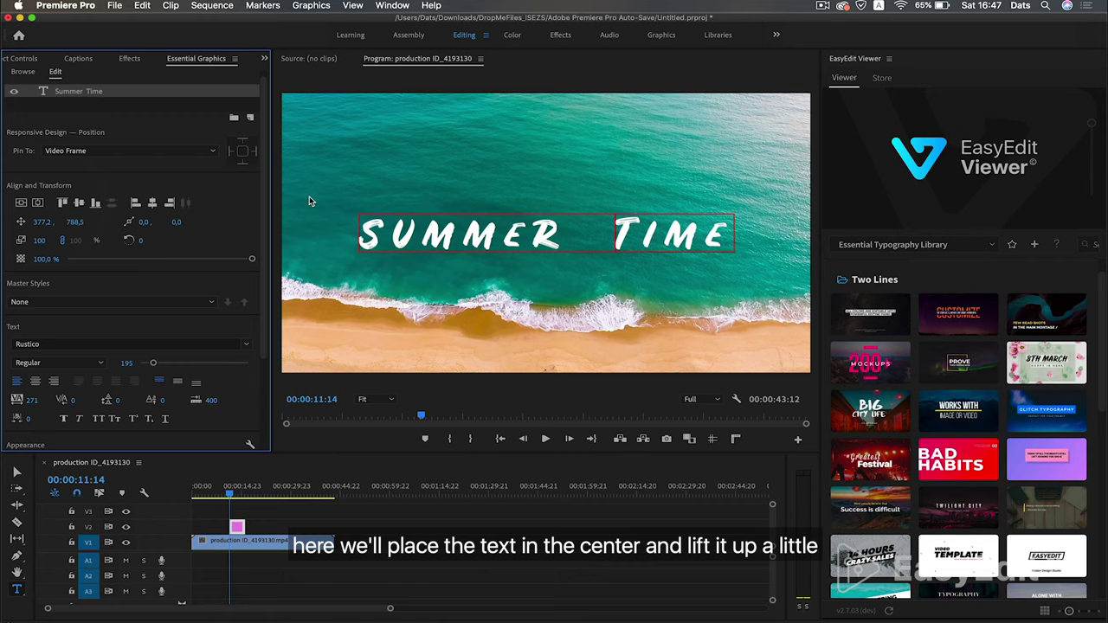
drag(93, 224, 82, 221)
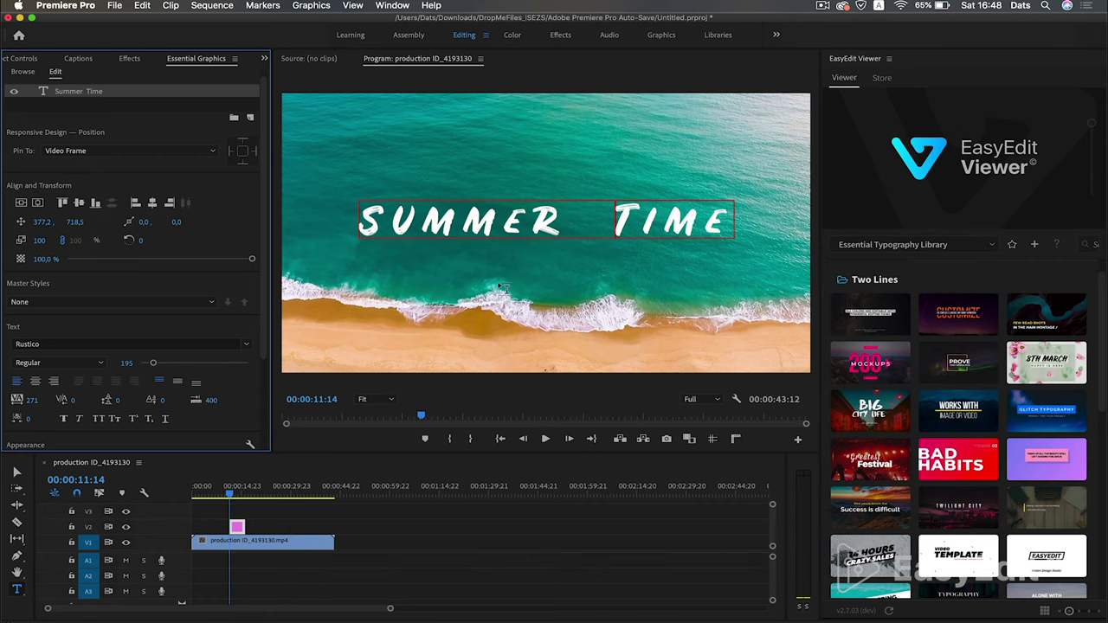
scroll(171, 149, up, 1)
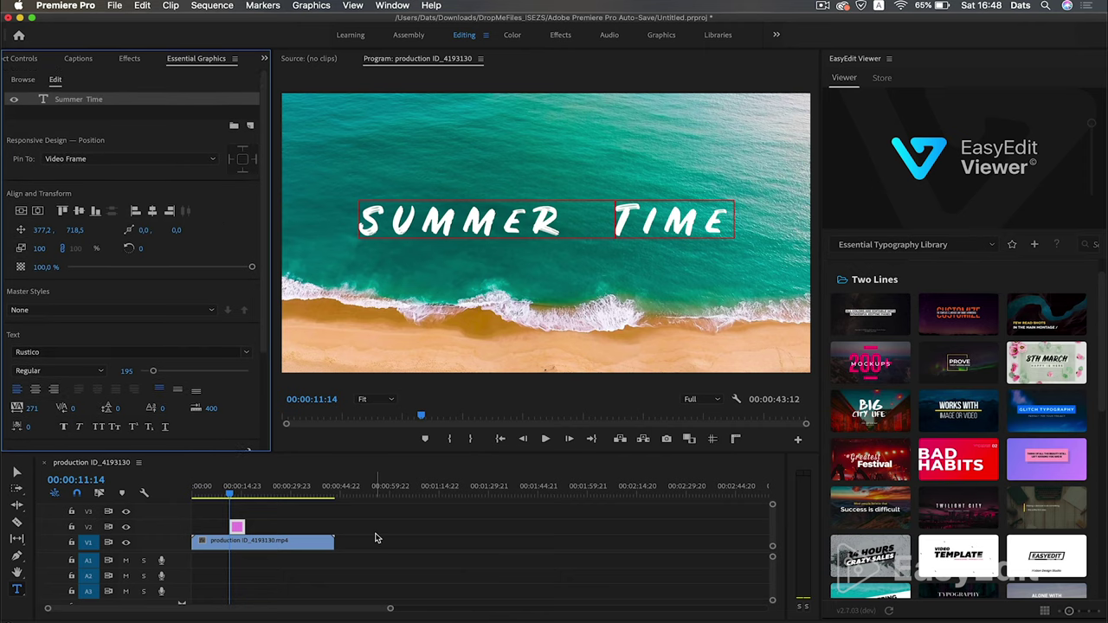
Preview the sequence, then select the SUMMER TIME clip and show its Effect Controls.
drag(231, 496, 225, 494)
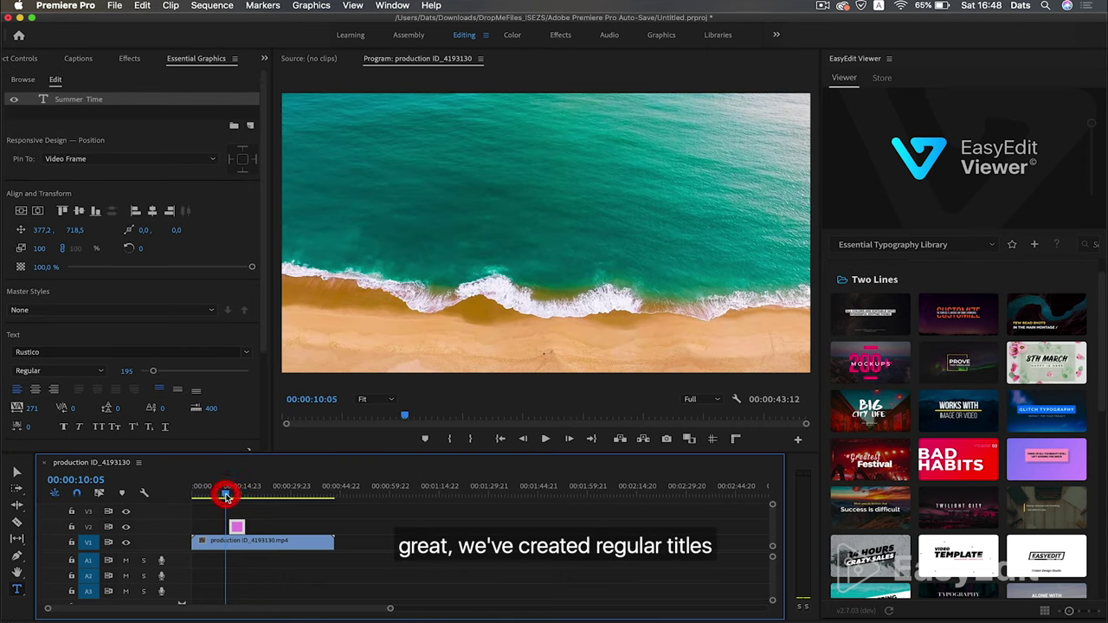
key(space)
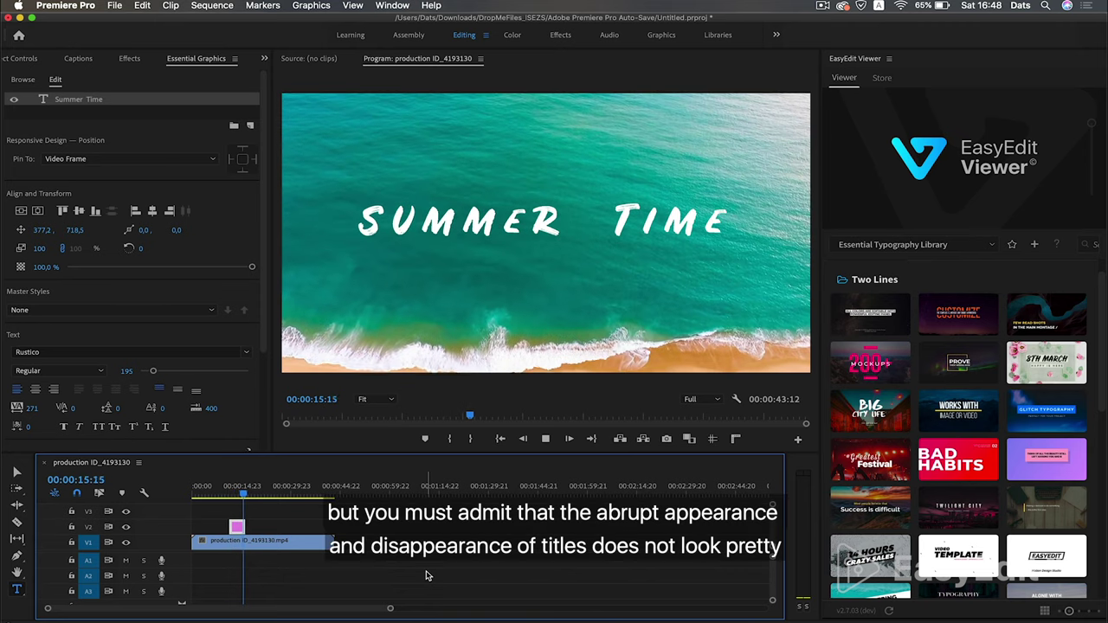
key(space)
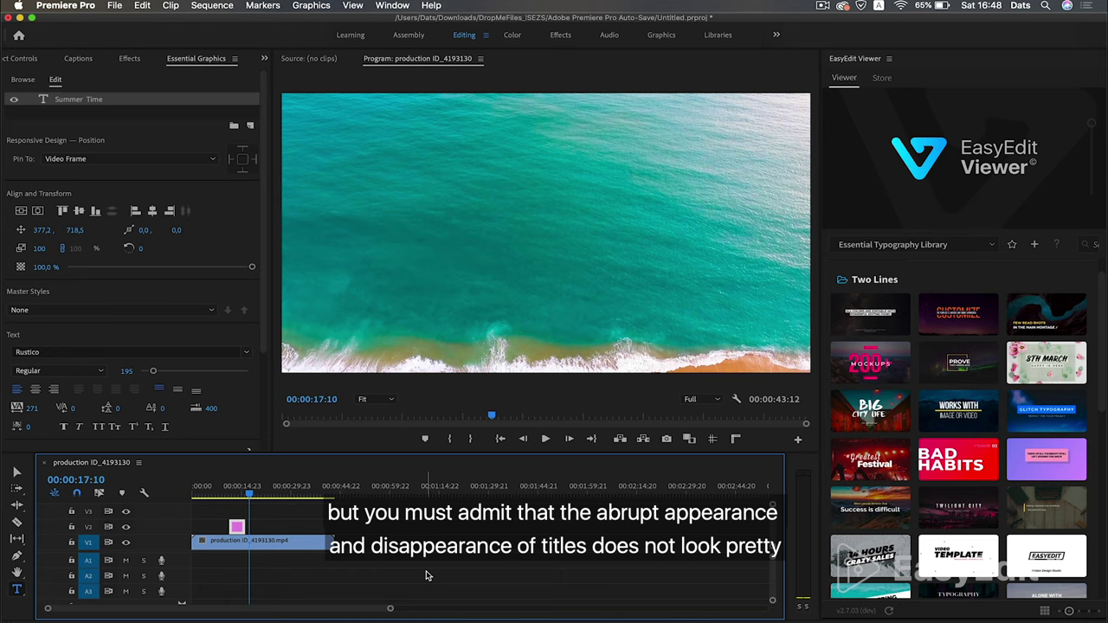
click(239, 531)
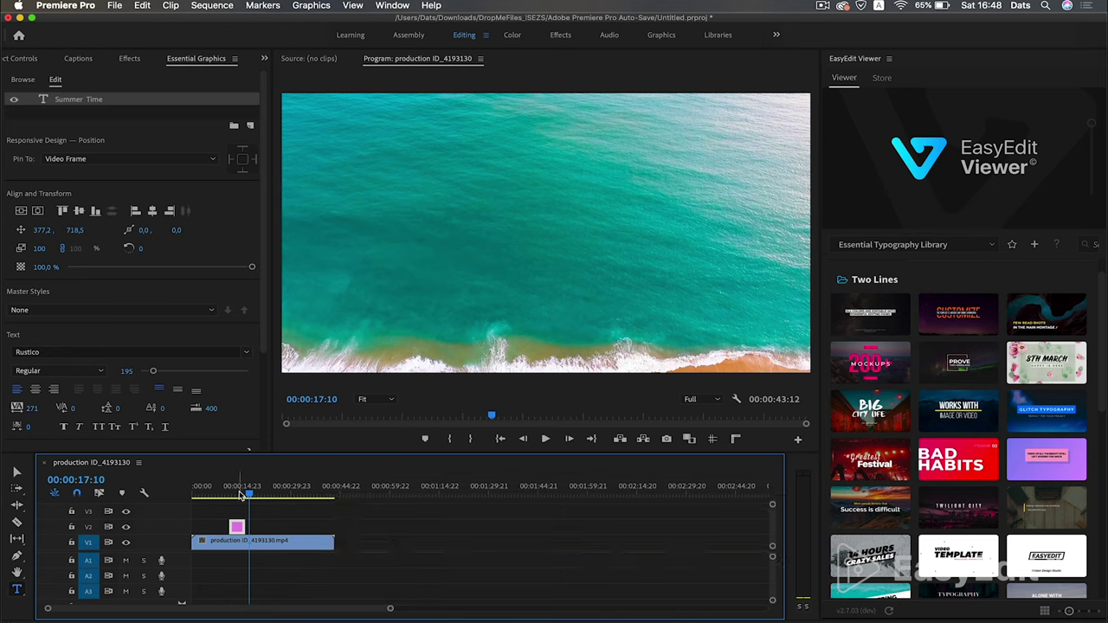
drag(243, 495, 232, 495)
click(232, 495)
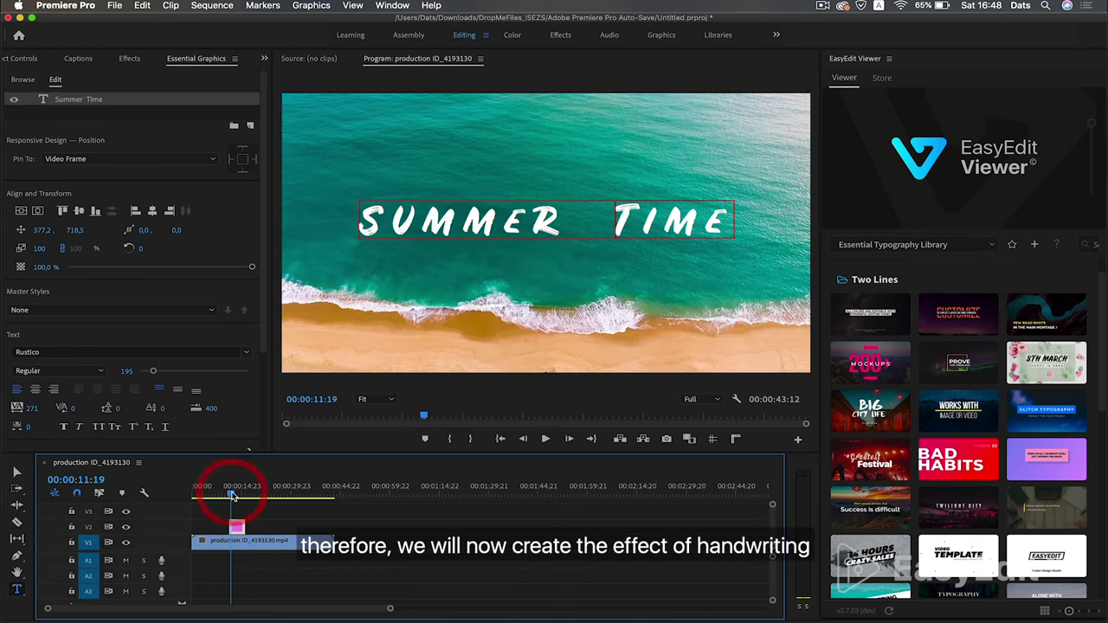
Create a 2562×1440, 23.976 fps Transparent Video item in the Project panel.
click(12, 58)
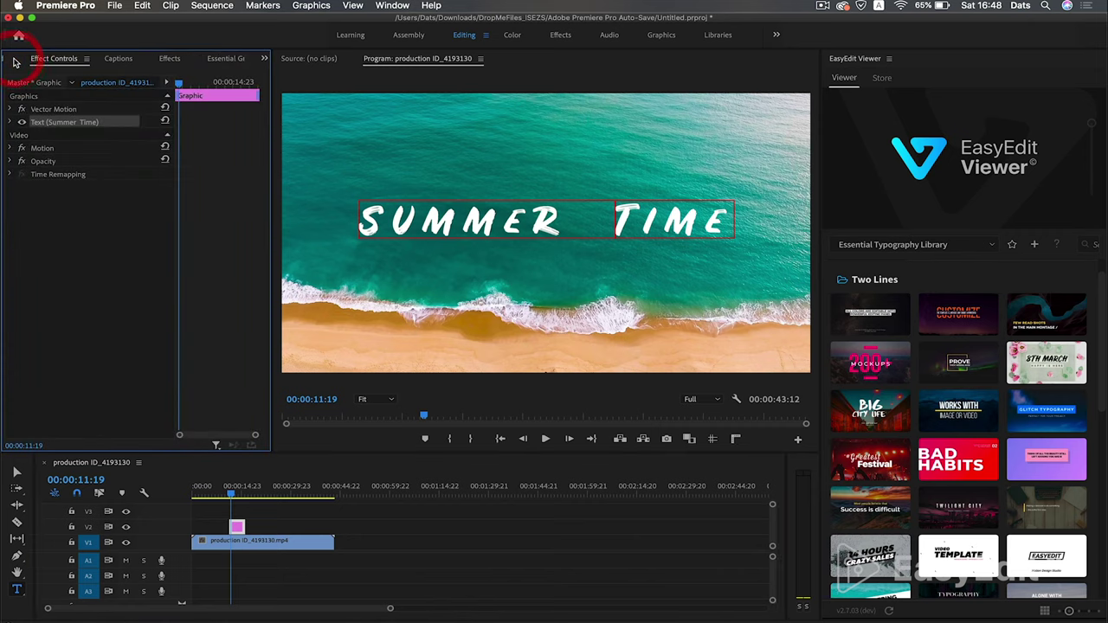
click(14, 61)
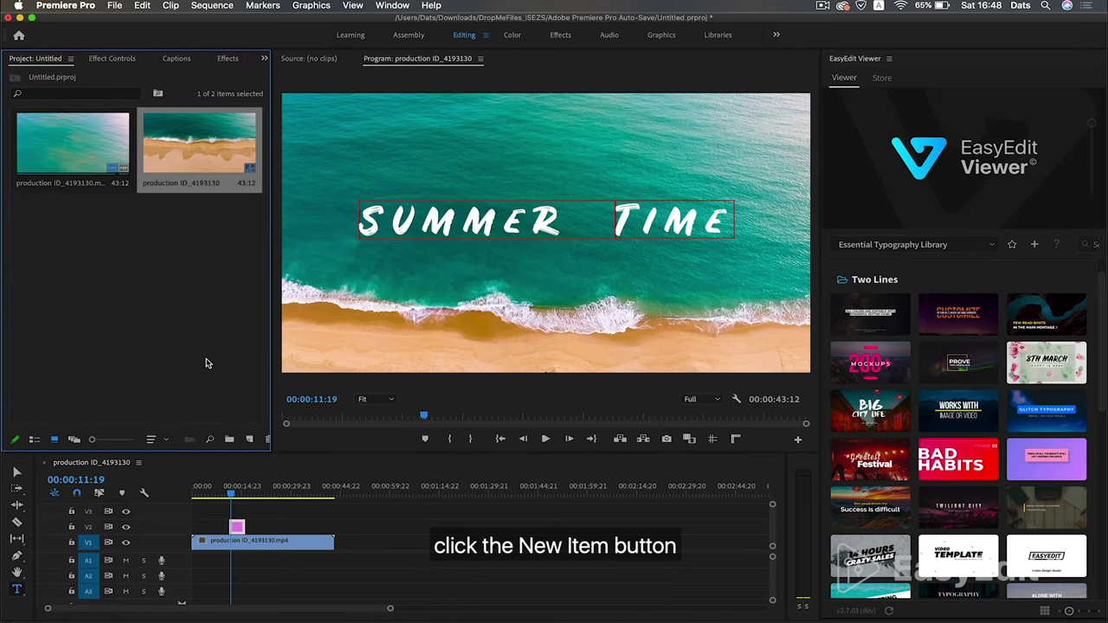
click(250, 440)
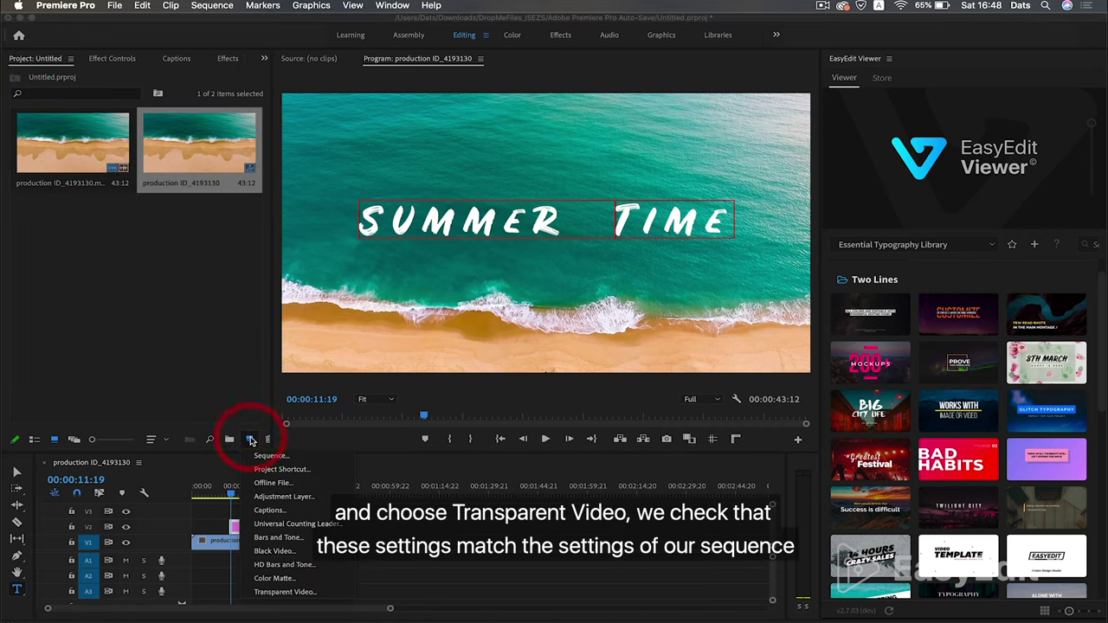
click(295, 594)
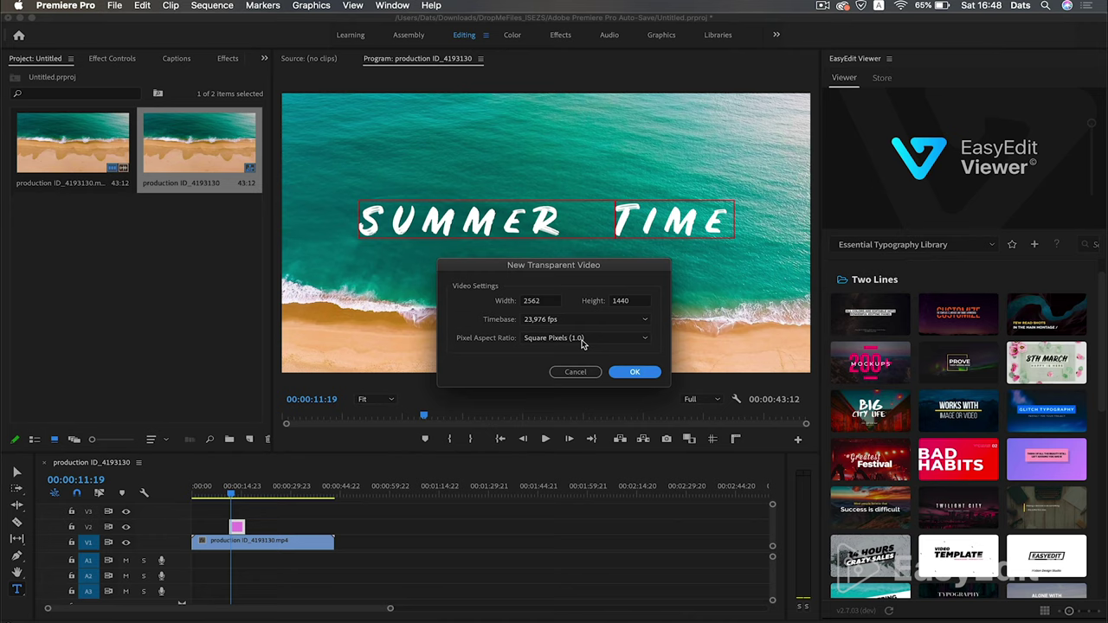
click(636, 372)
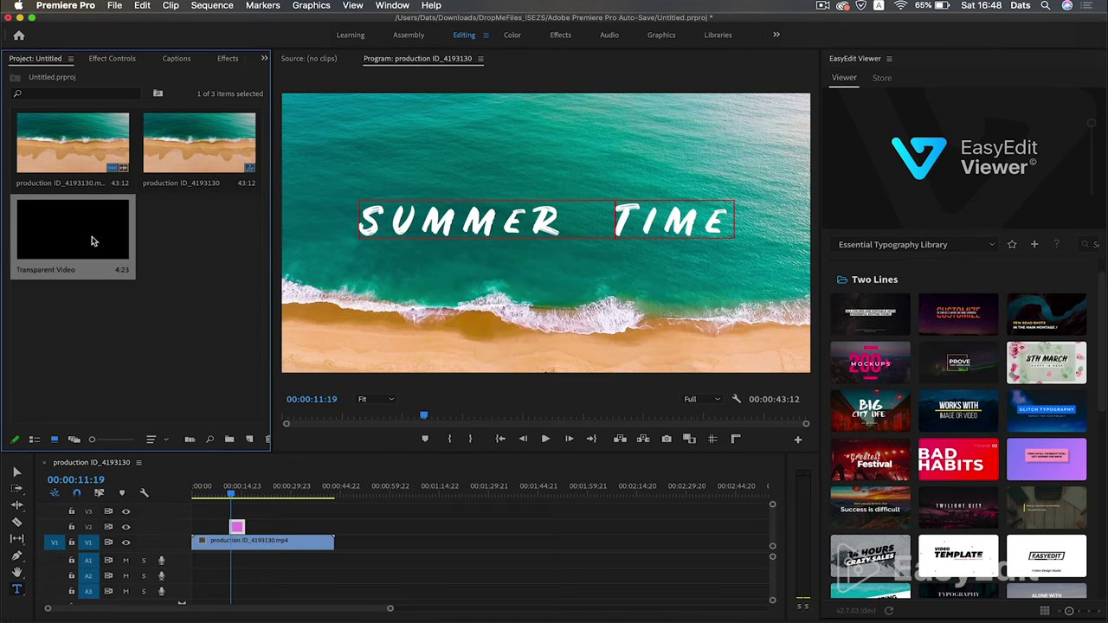
Place Transparent Video on V3 above the title and extend both clips to the same end point.
drag(237, 526, 237, 511)
key(equal)
key(equal)
key(equal)
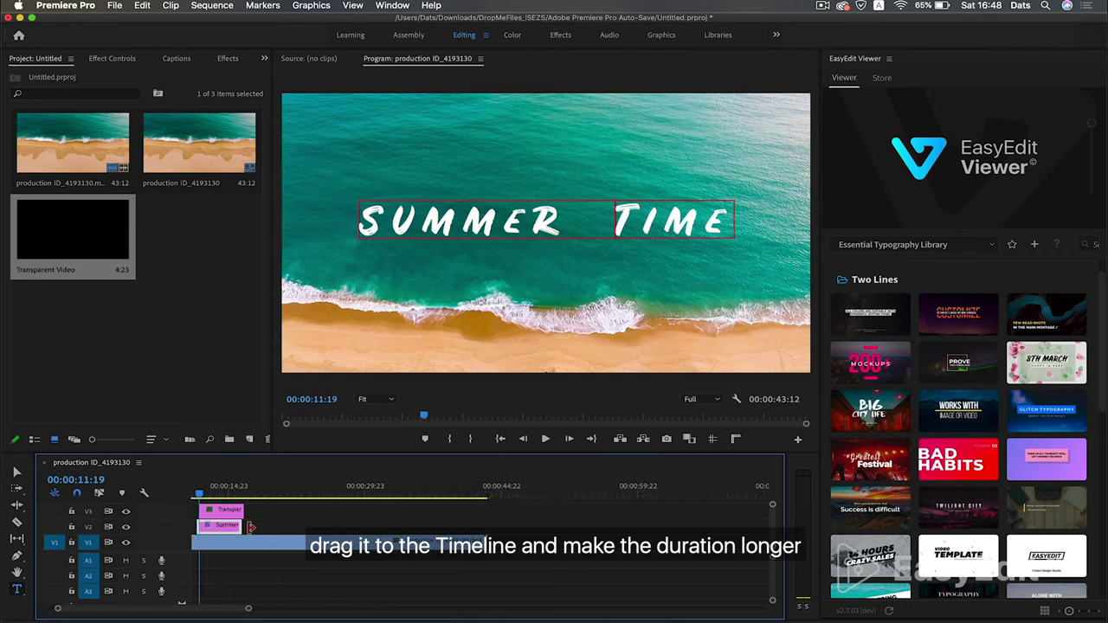
scroll(250, 527, left, 3)
drag(353, 527, 563, 527)
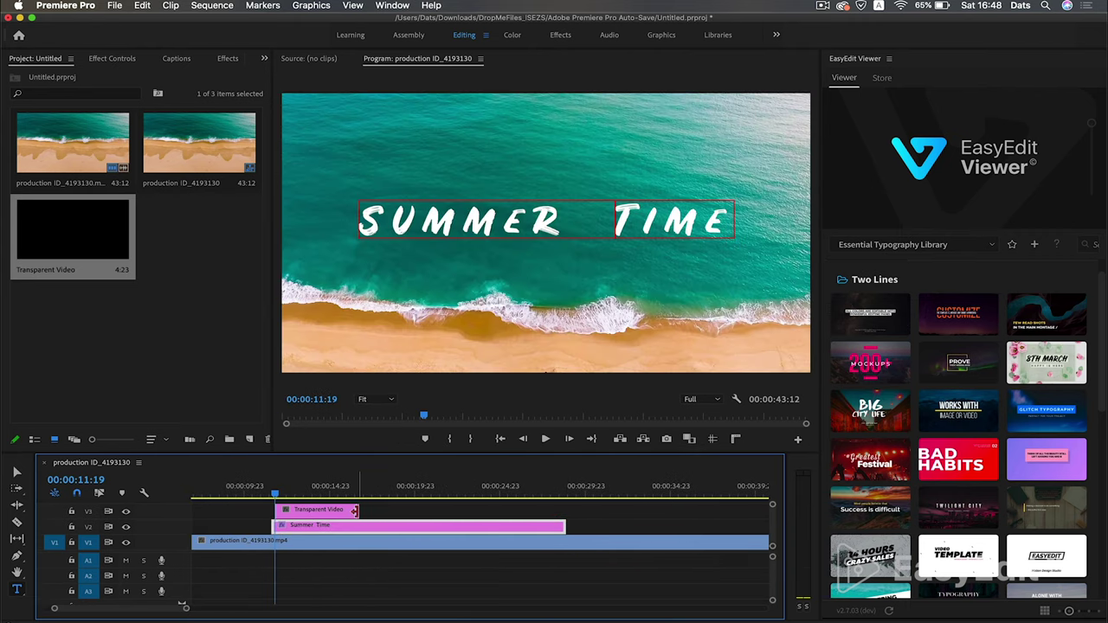
drag(353, 510, 563, 511)
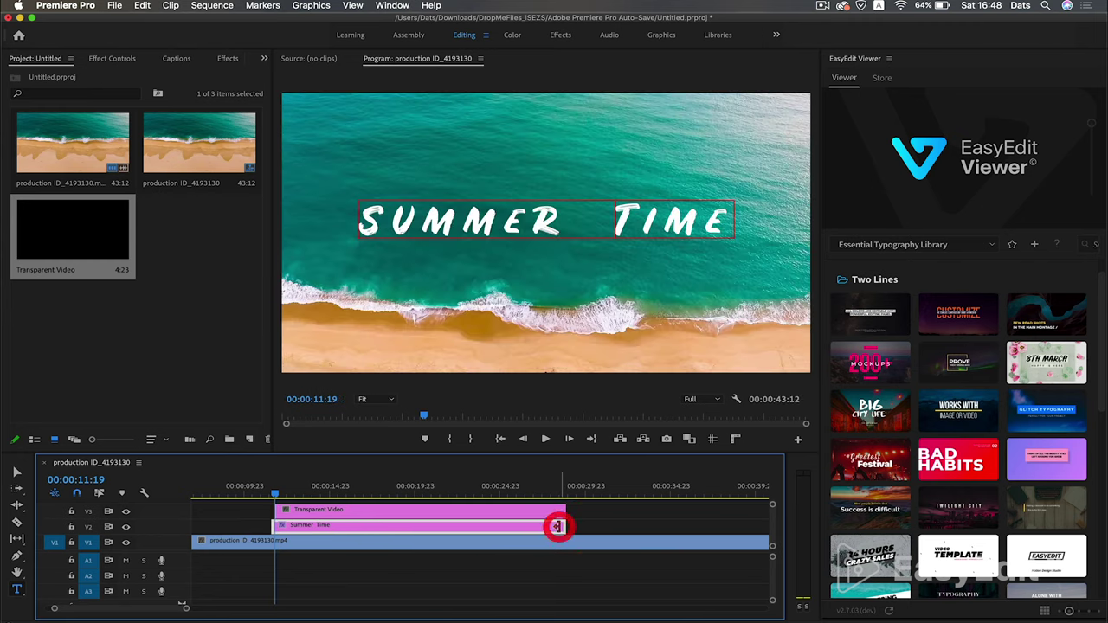
click(268, 512)
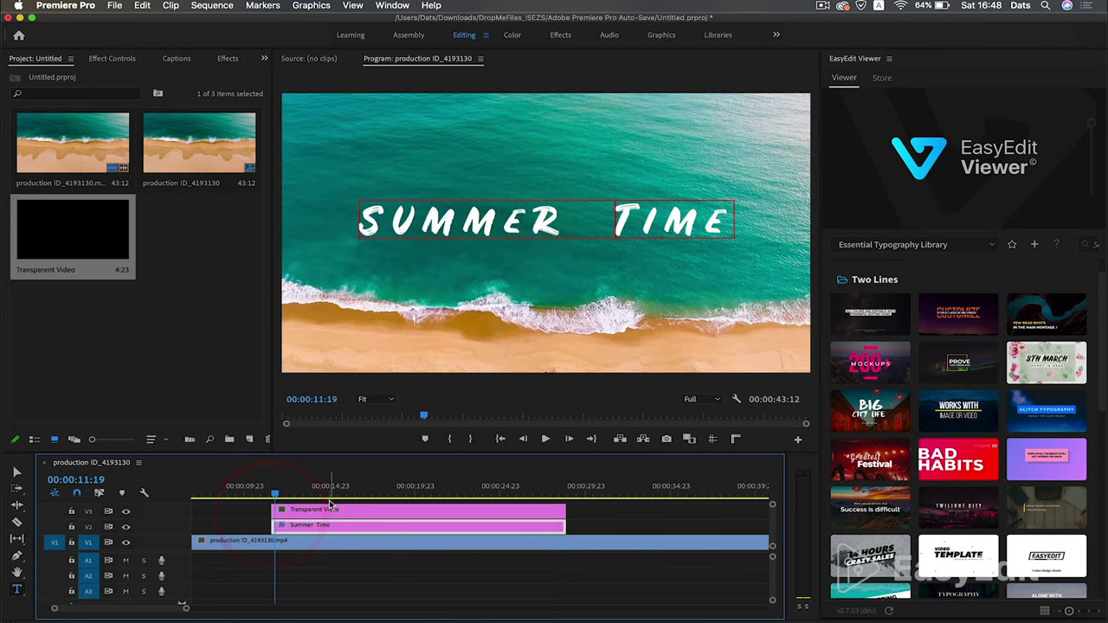
drag(274, 496, 270, 496)
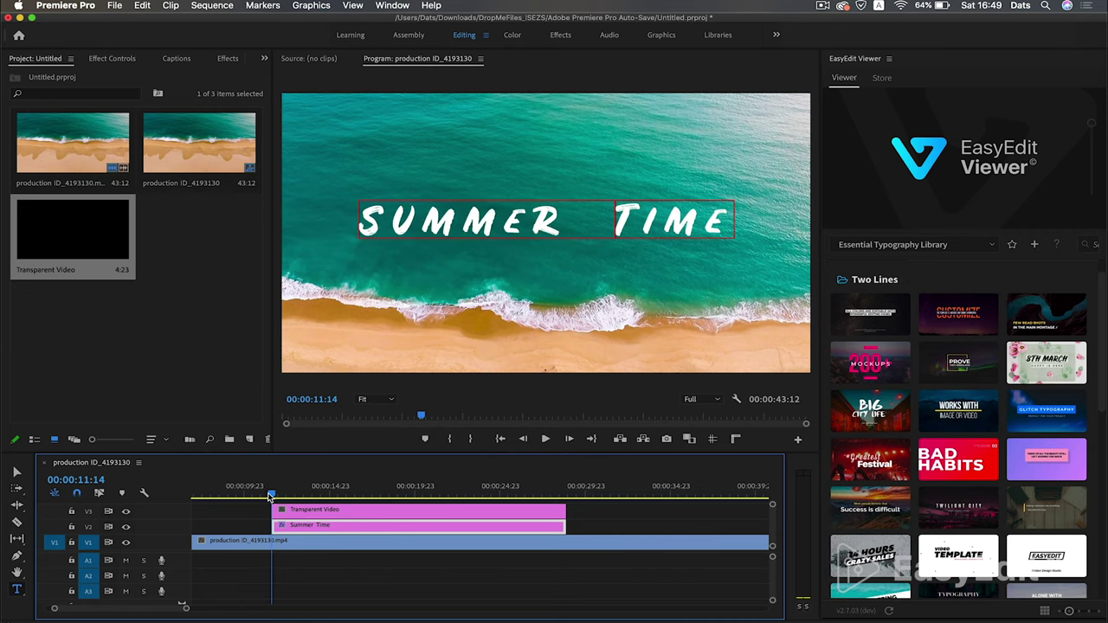
click(301, 512)
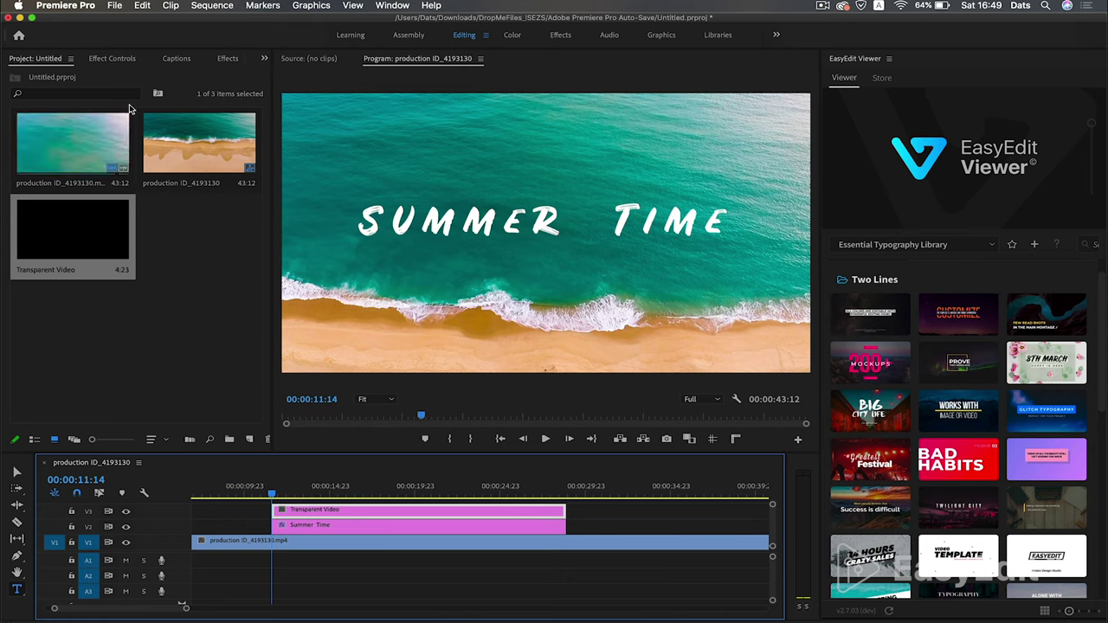
Search 'Write' in Effects and apply Write-on to the Transparent Video clip.
click(227, 58)
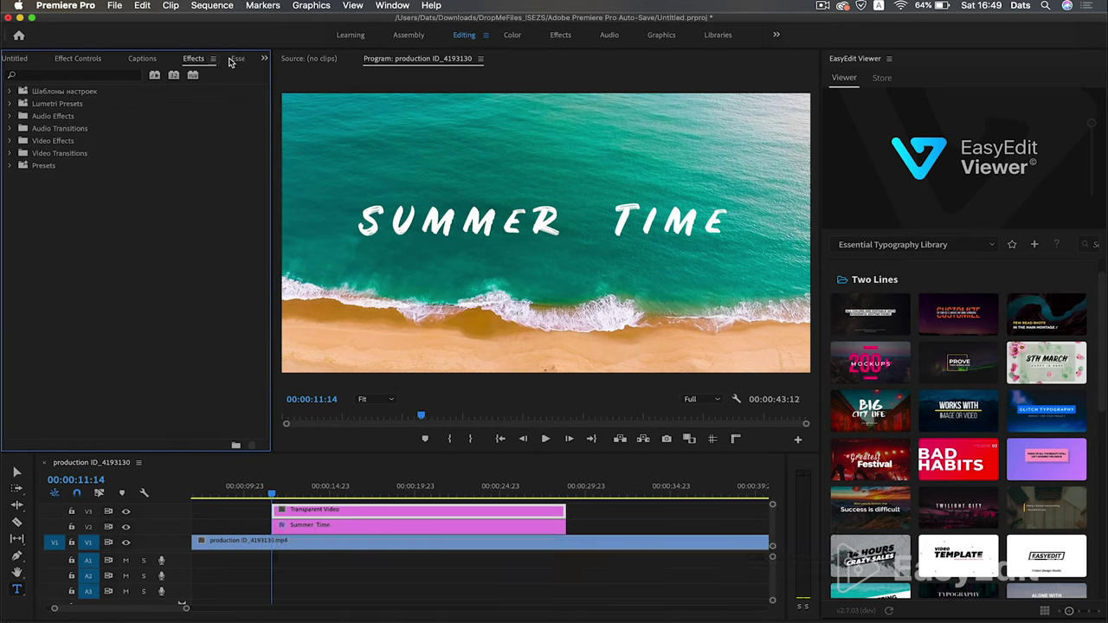
click(392, 5)
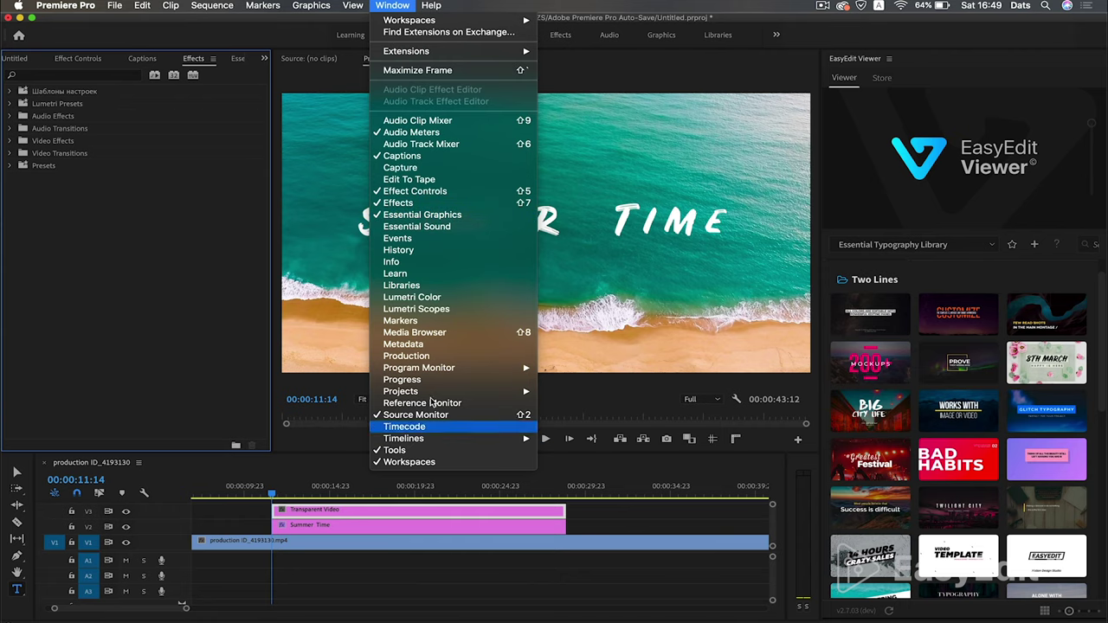
click(391, 7)
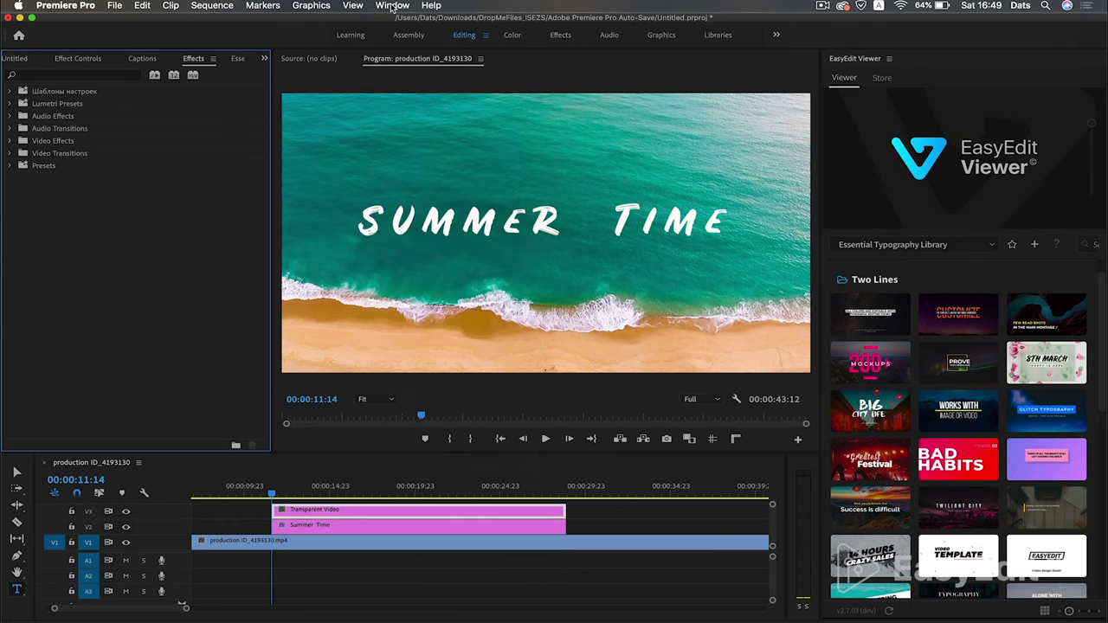
click(75, 77)
text(Wr)
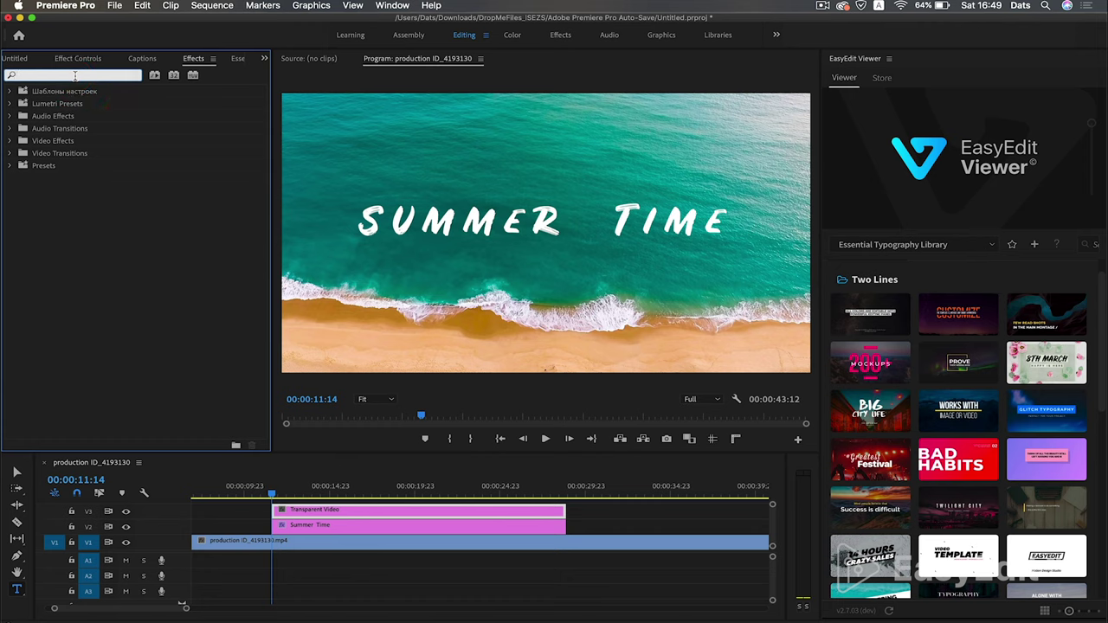
text(i)
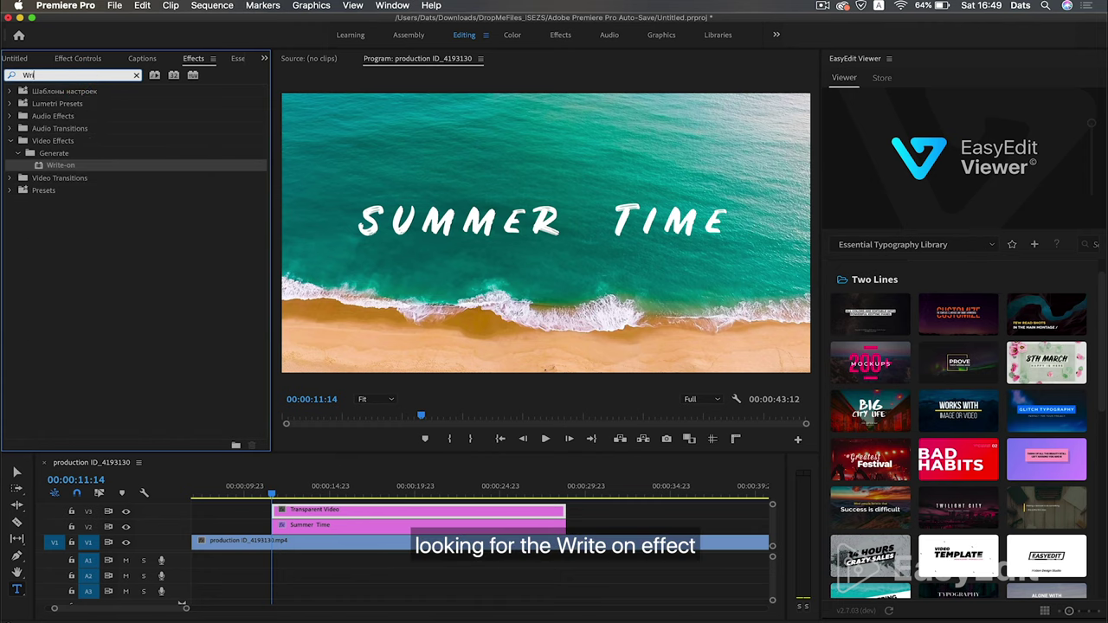
text(te)
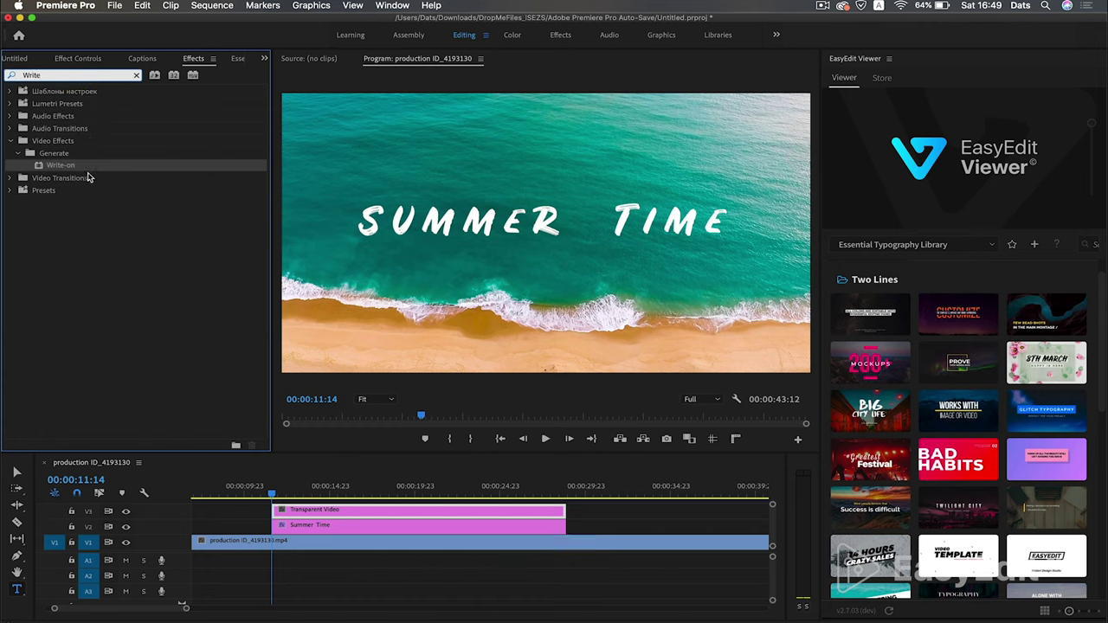
drag(51, 170, 150, 225)
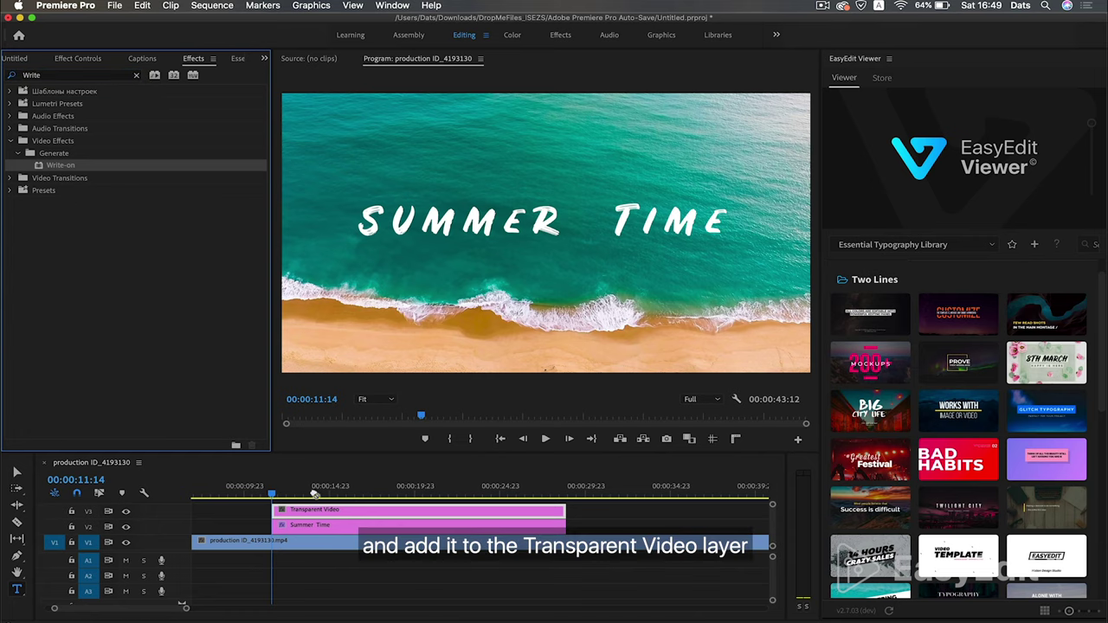
drag(313, 493, 313, 509)
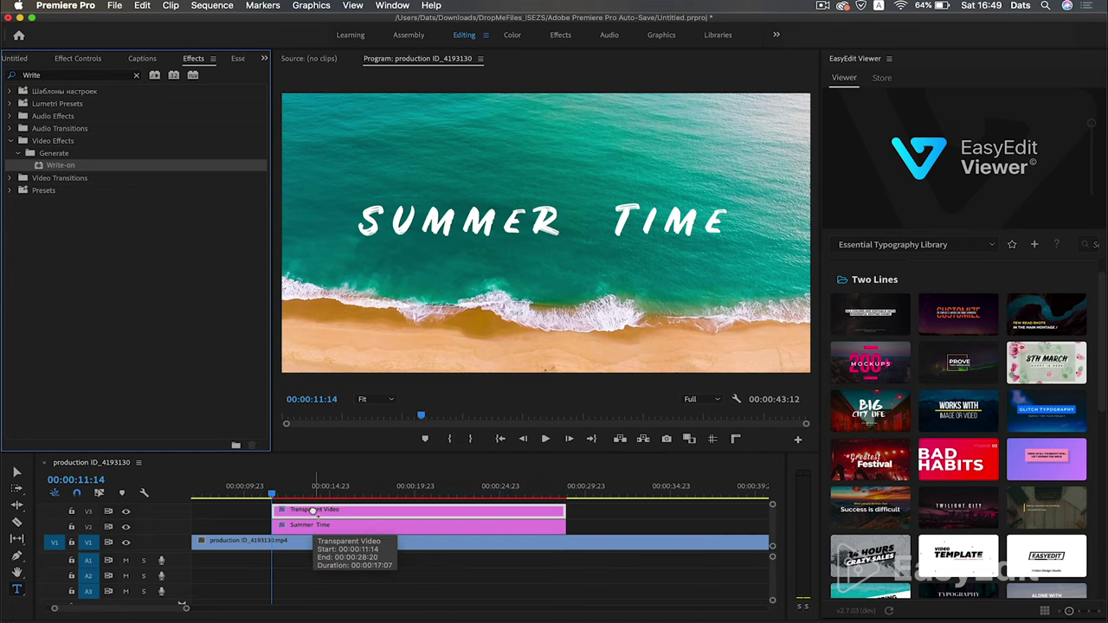
click(97, 59)
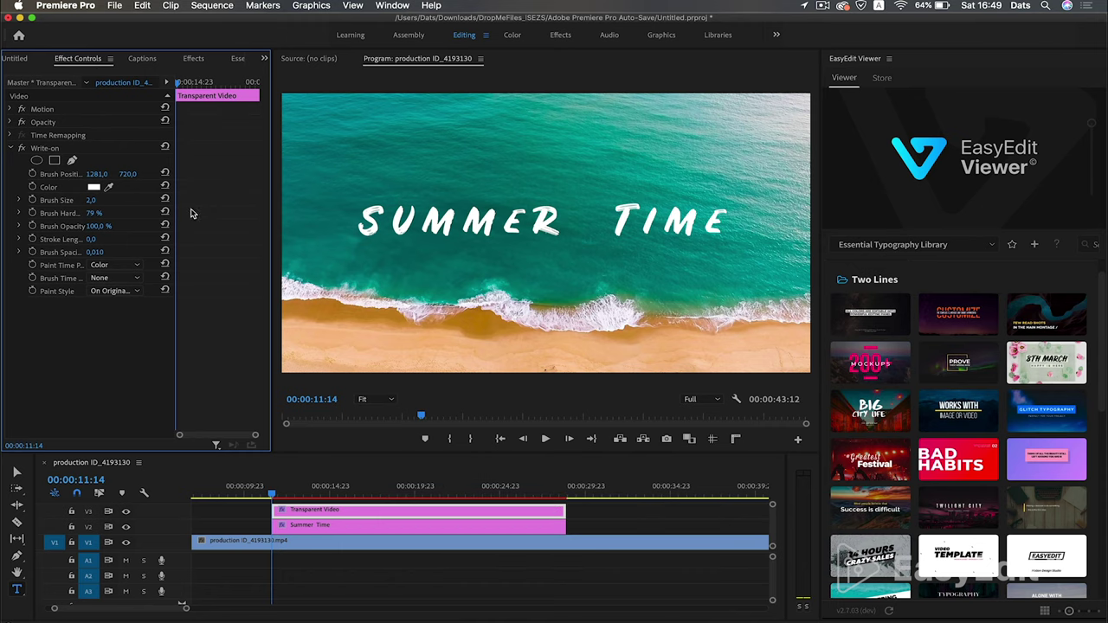
Zoom the preview to 150% and set the Write-on brush size to 28.
click(51, 148)
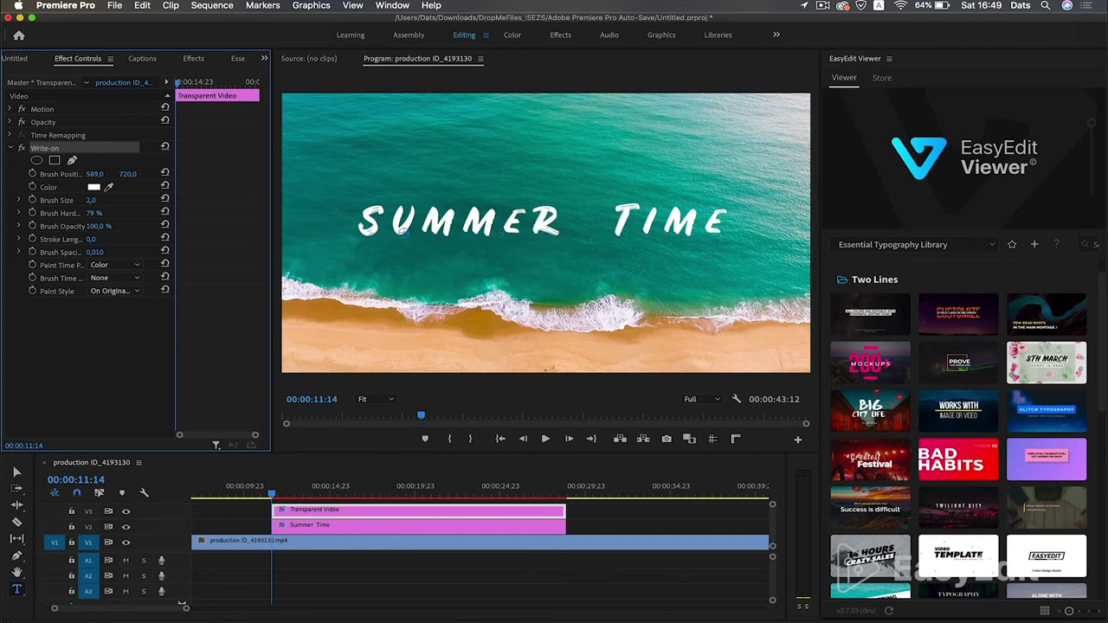
click(387, 399)
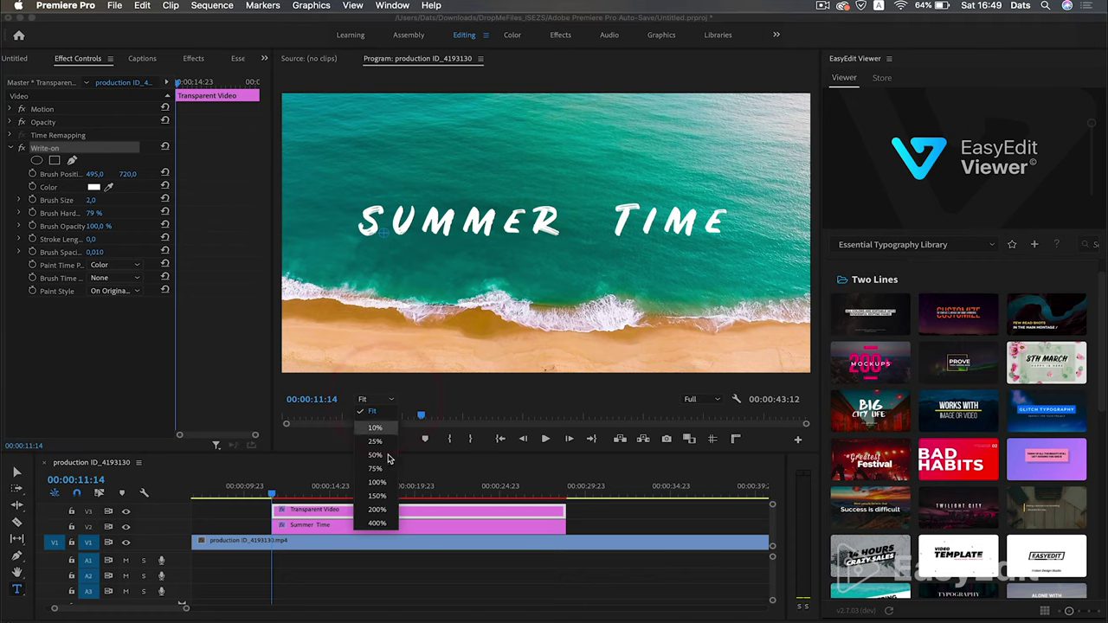
click(386, 495)
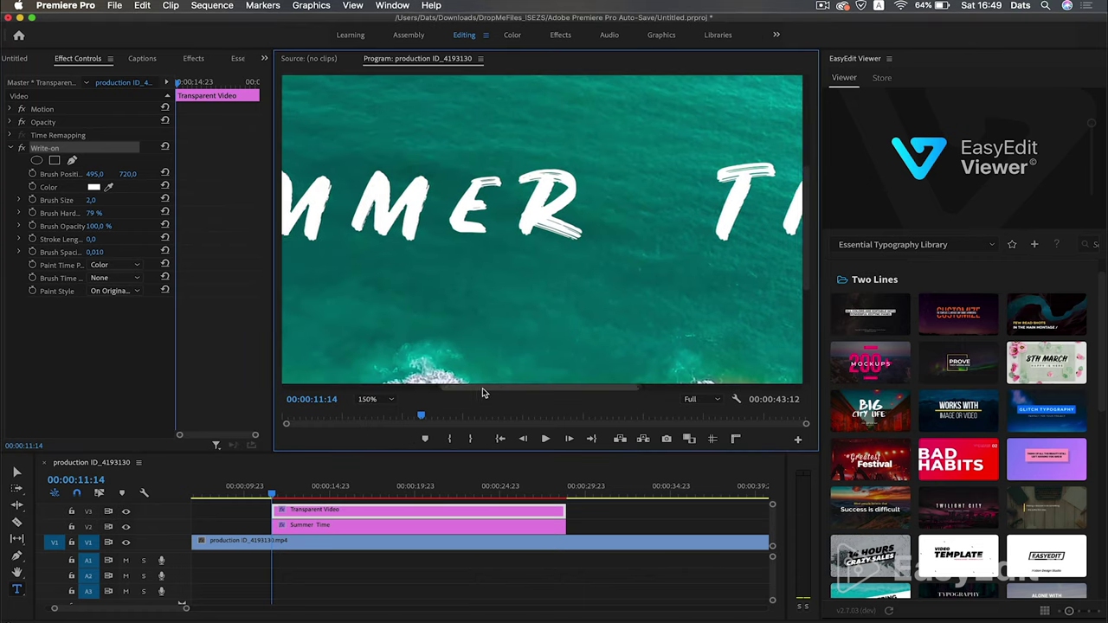
drag(485, 389, 373, 403)
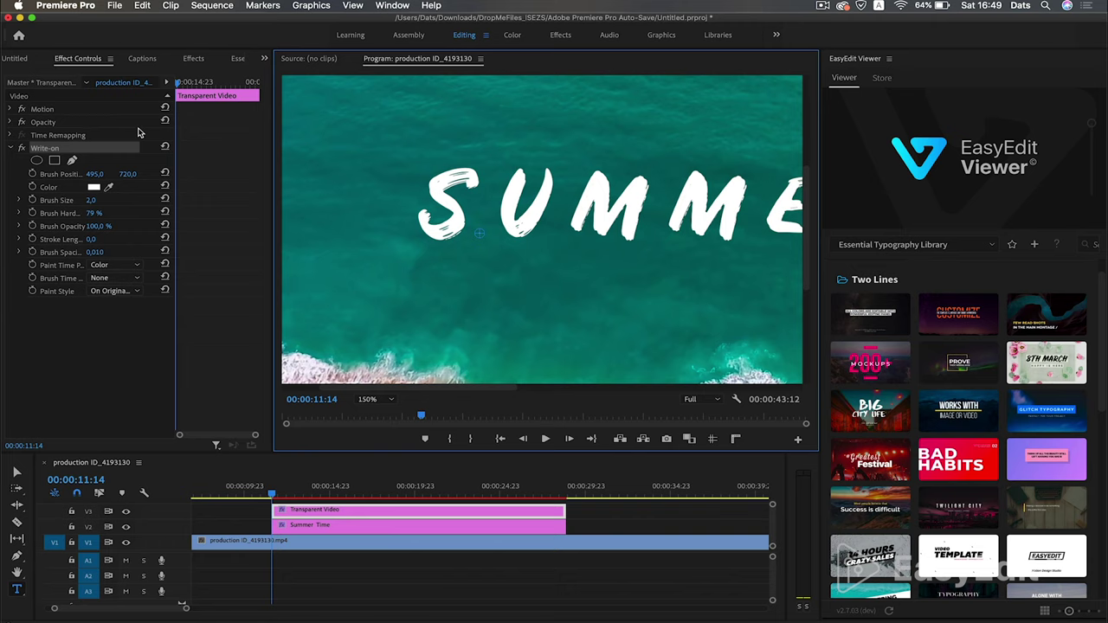
click(91, 200)
text(50)
key(Return)
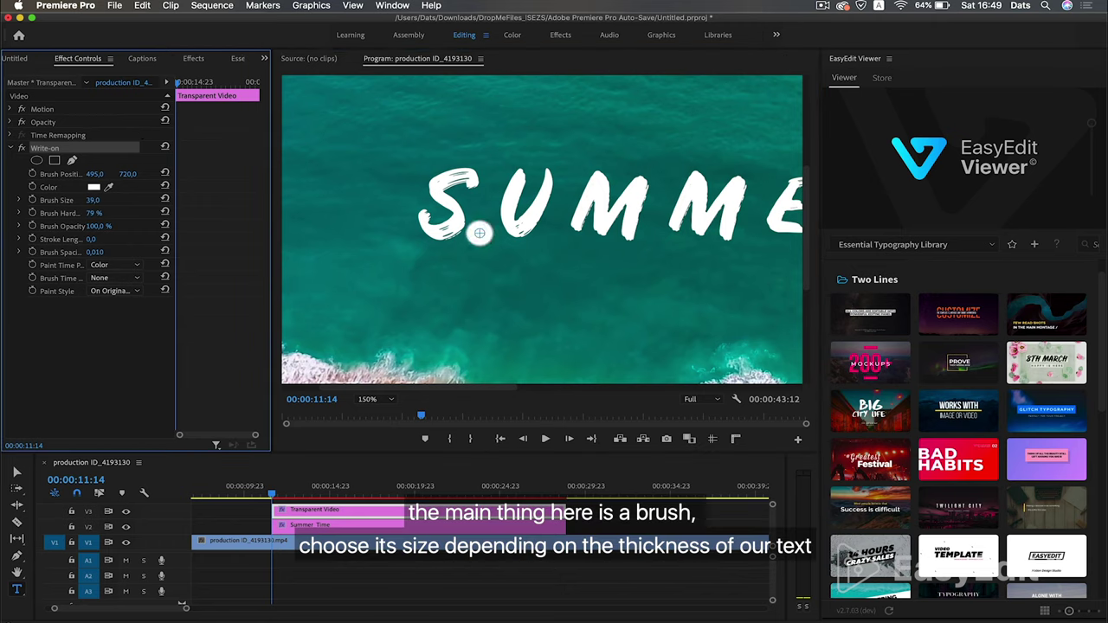
key(super+z)
drag(95, 200, 109, 214)
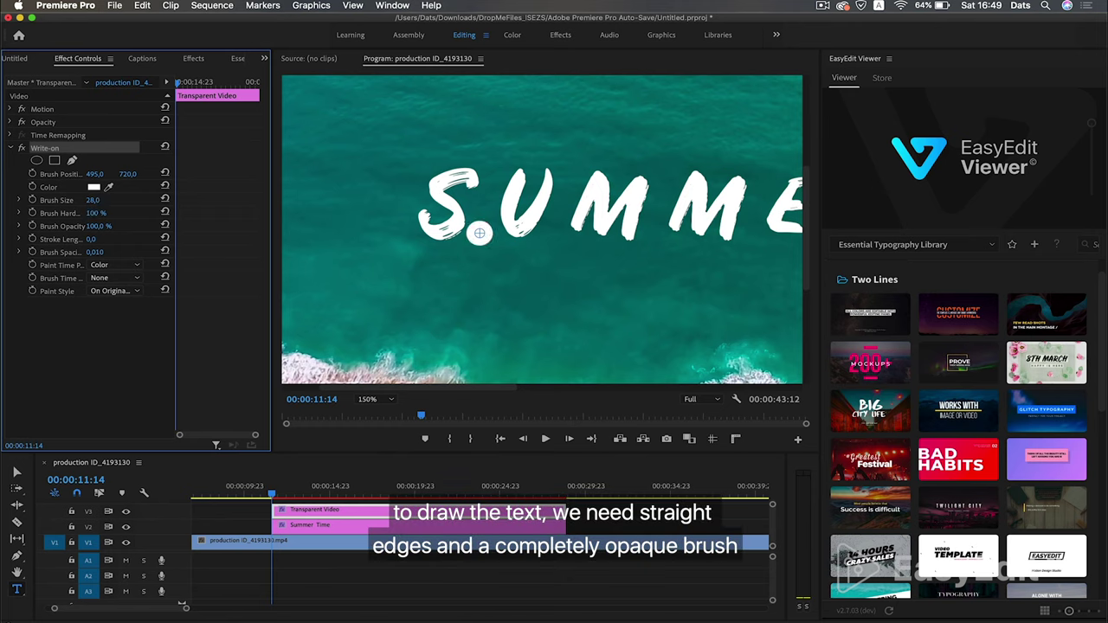
Set Write-on Stroke Length to 7 and Brush Spacing to 0,001.
click(93, 239)
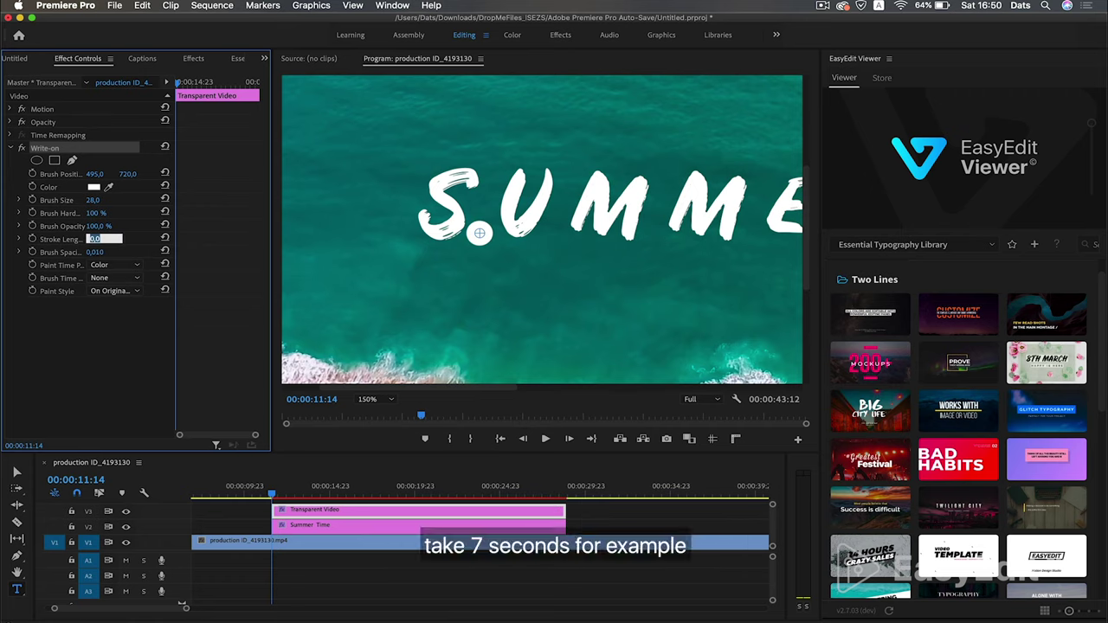
text(7)
key(Return)
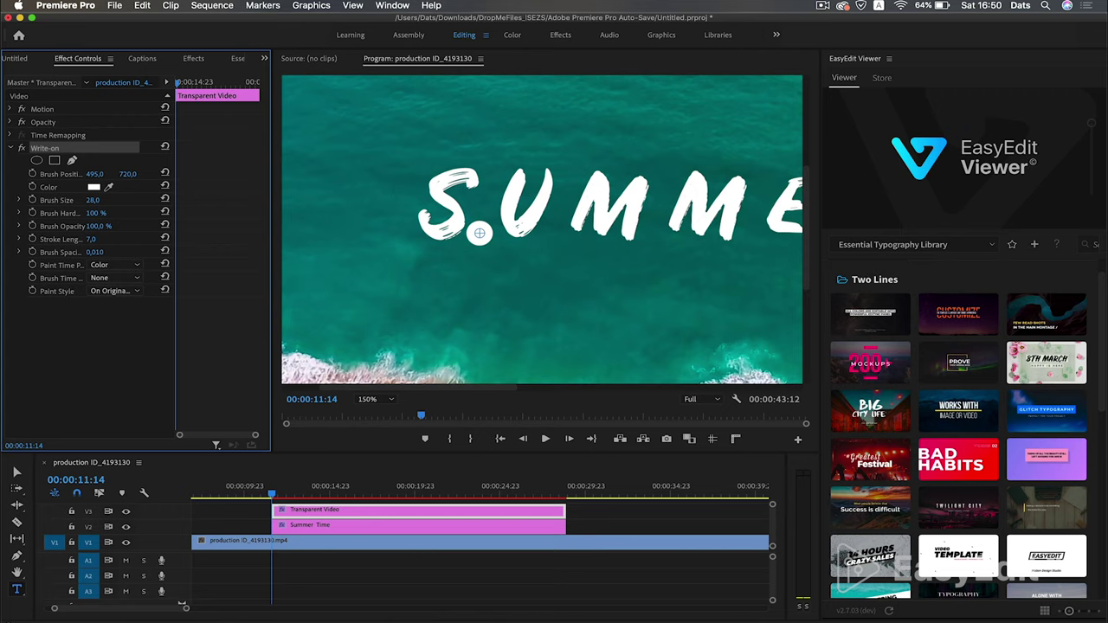
click(94, 252)
text(0,0)
key(Return)
Change the Write-on brush colour from white to red (D23636).
click(100, 188)
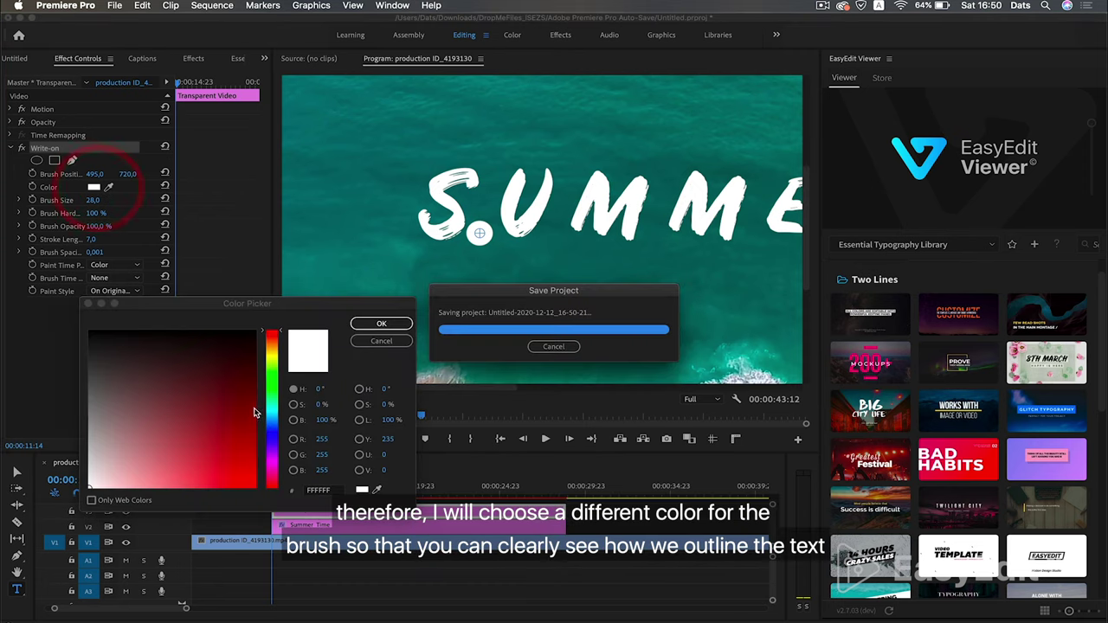
mouse_move(241, 413)
mouse_down()
mouse_move(239, 450)
mouse_move(209, 455)
mouse_up()
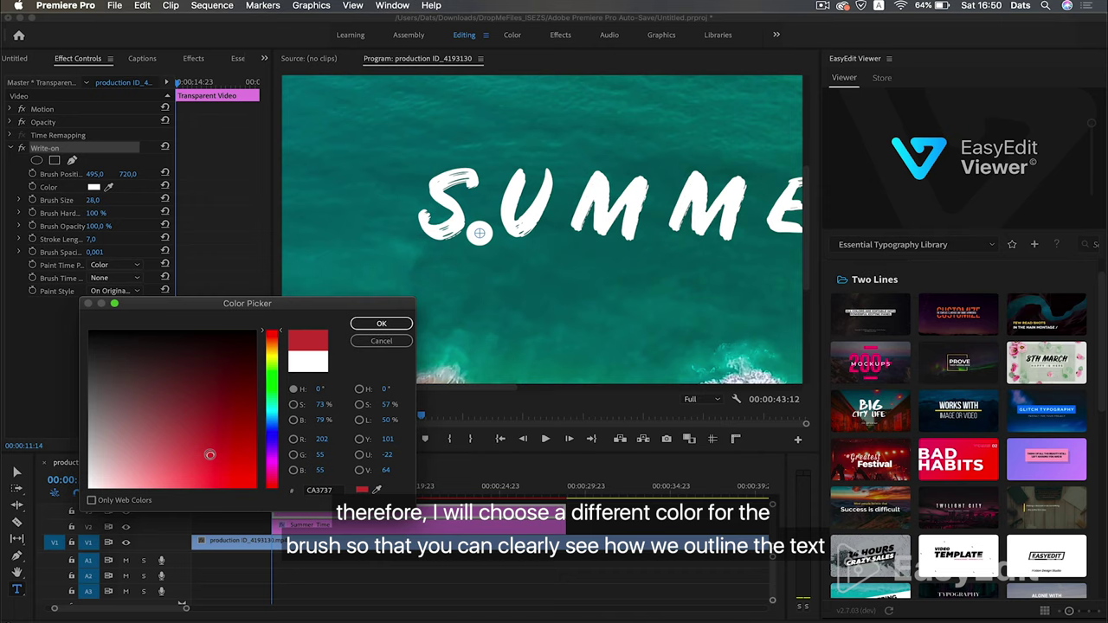
click(394, 325)
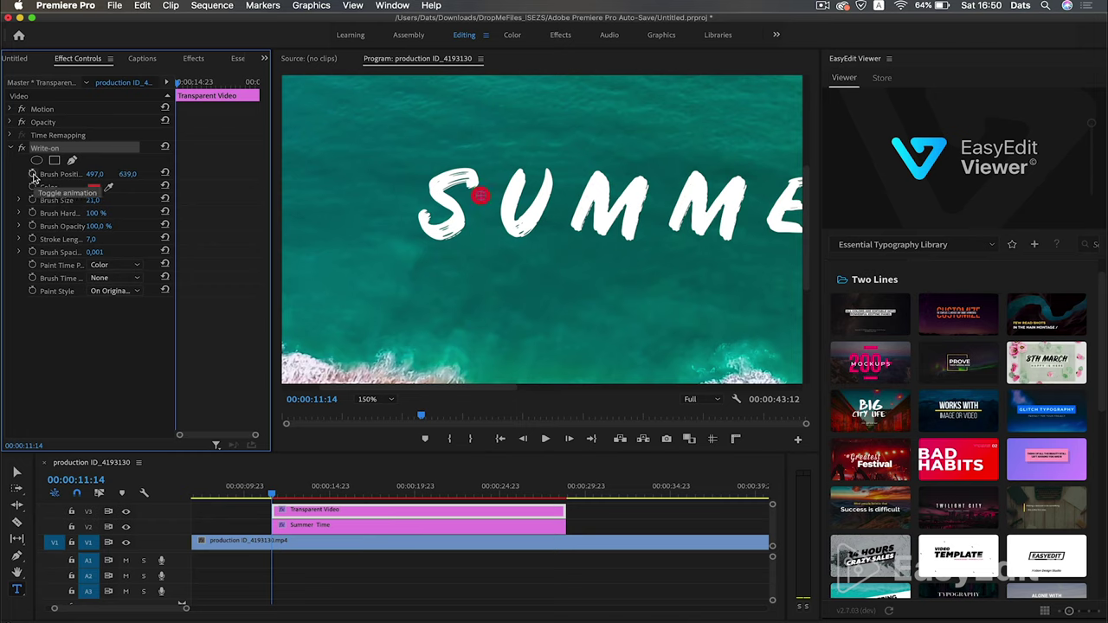
Keyframe Brush Position and paint the first red strokes along the bottom of the S.
click(33, 174)
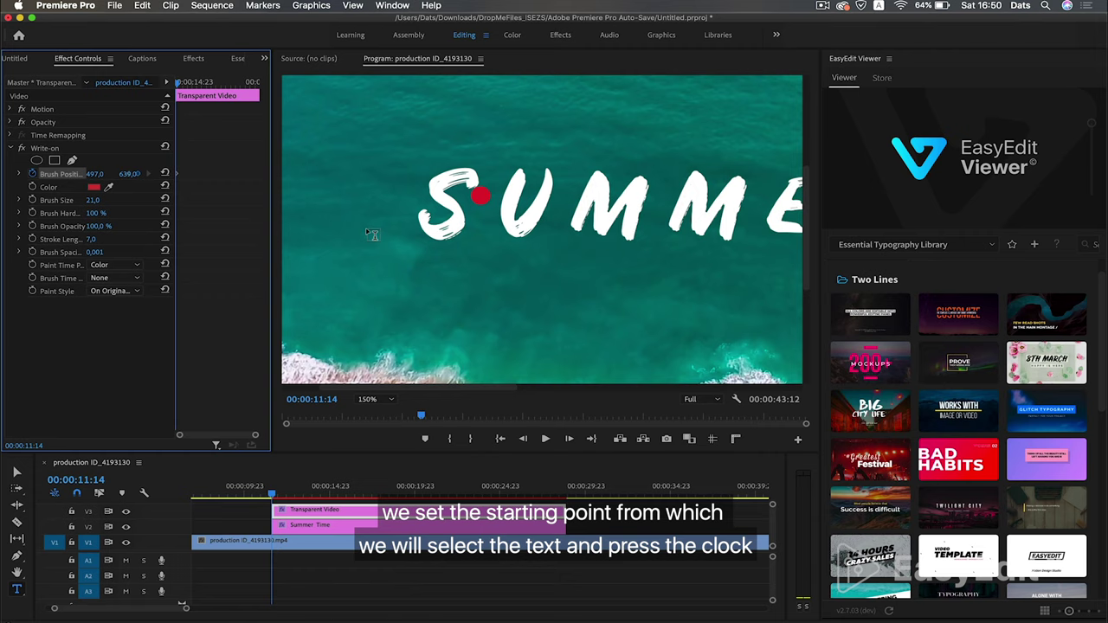
click(49, 150)
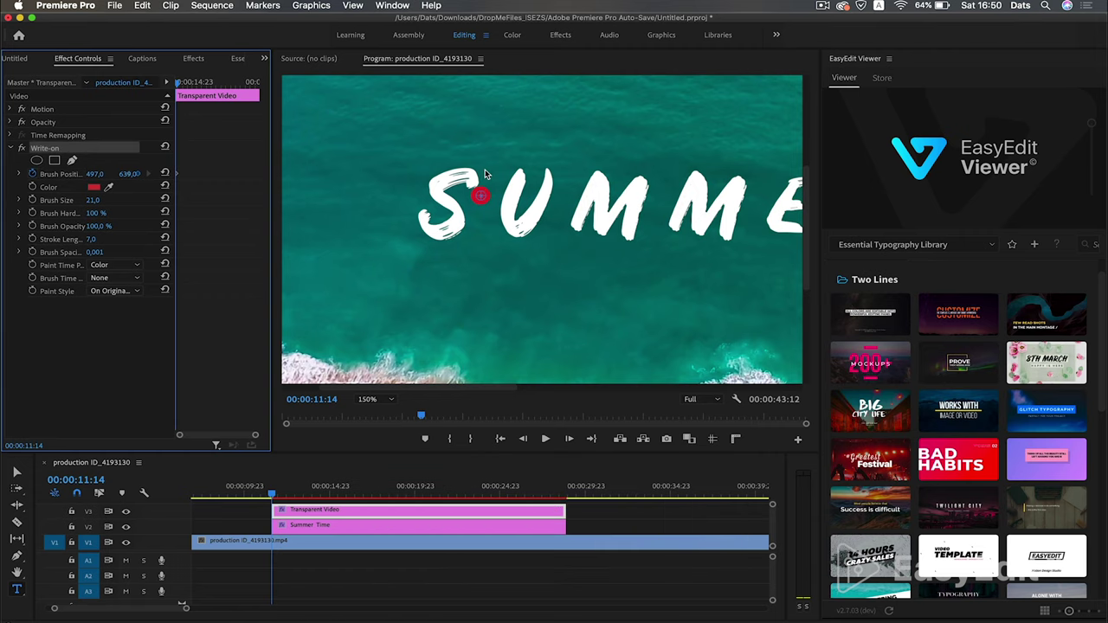
key(Right)
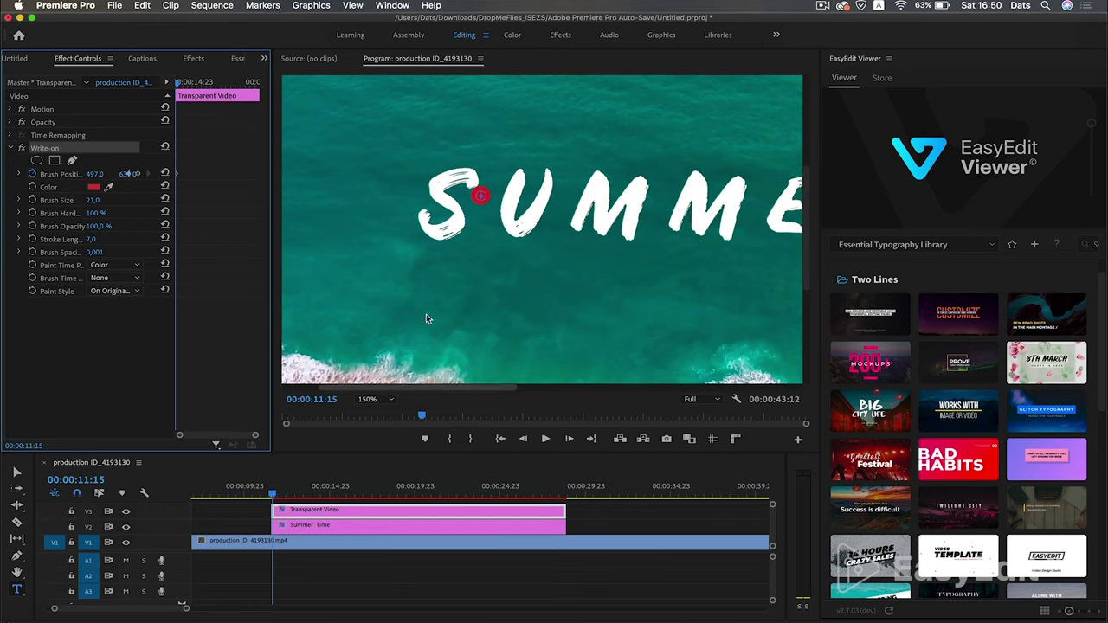
mouse_move(484, 198)
mouse_down()
mouse_move(456, 199)
mouse_move(466, 175)
mouse_move(434, 187)
mouse_move(464, 225)
mouse_up()
key(Right)
key(Right)
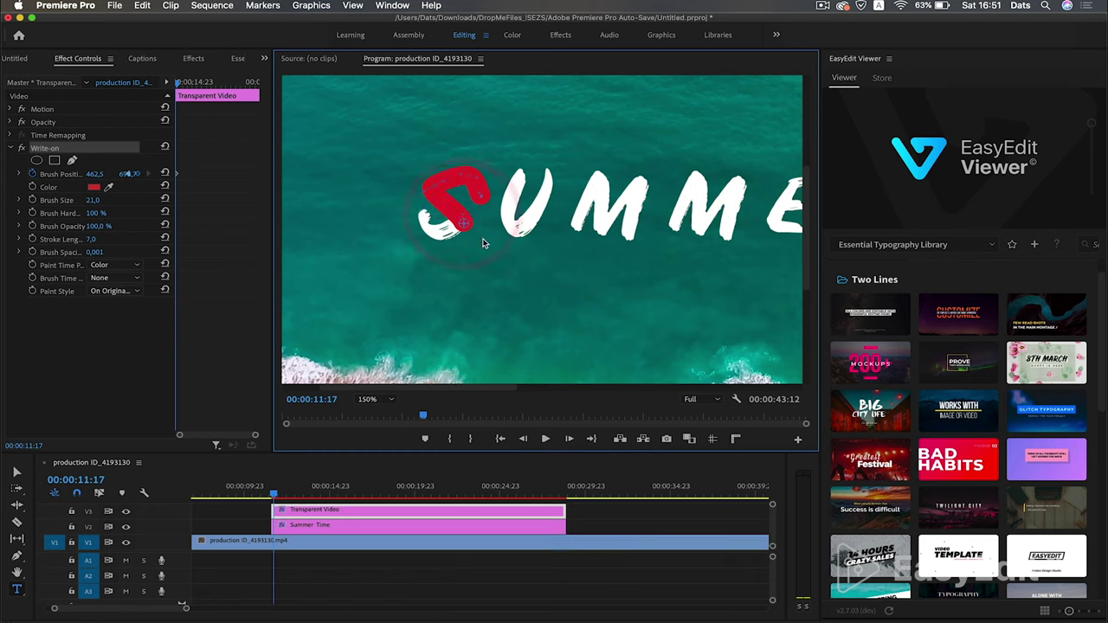
key(Right)
mouse_move(465, 227)
mouse_down()
mouse_move(431, 240)
mouse_move(423, 218)
mouse_up()
Advance frame by frame, tracing the S up and across its top, then start the U.
key(Right)
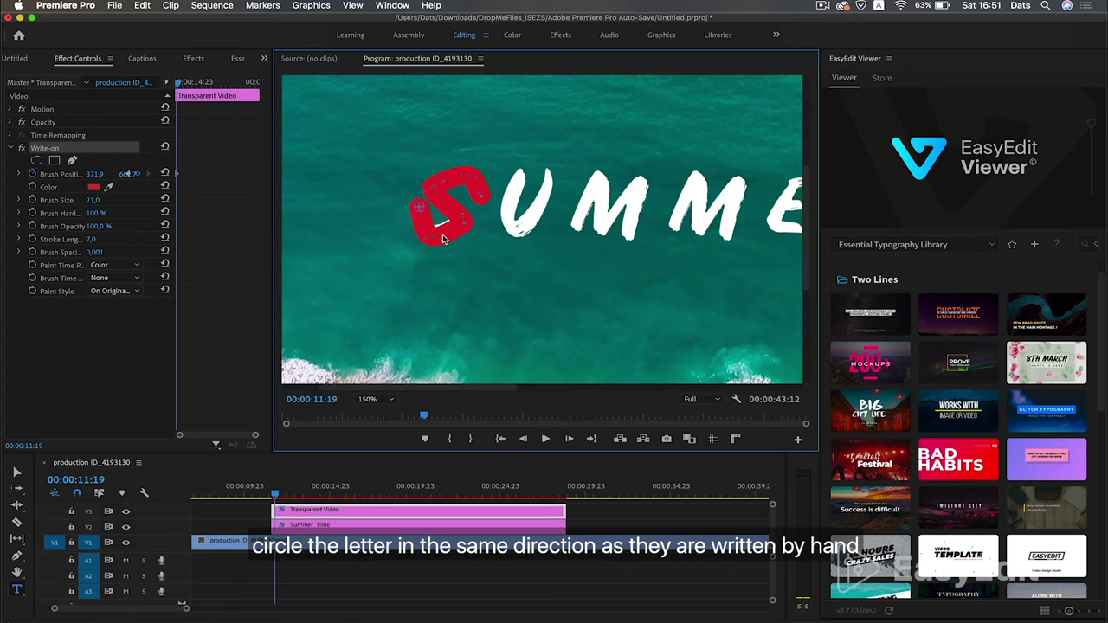
key(Right)
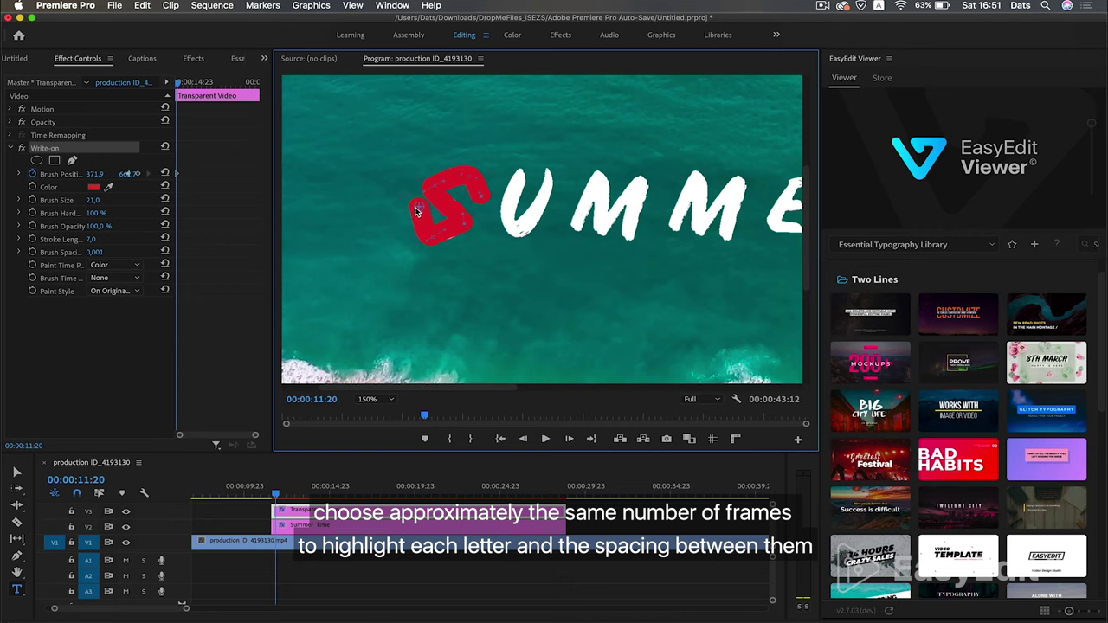
drag(416, 204, 410, 175)
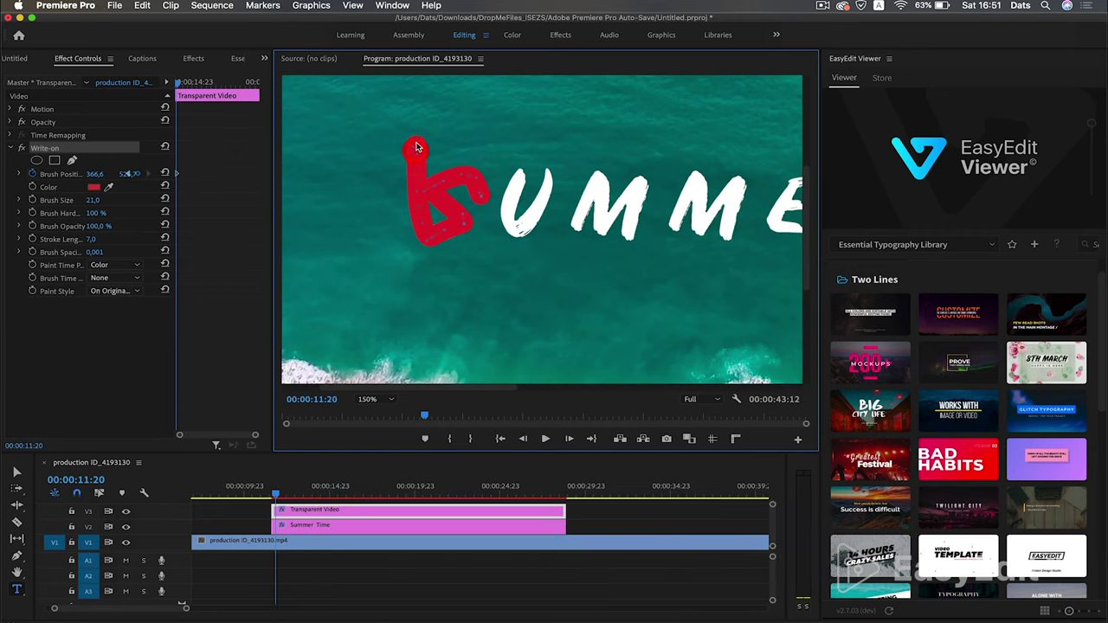
key(Right)
mouse_move(420, 146)
mouse_down()
mouse_move(534, 148)
mouse_move(522, 155)
mouse_up()
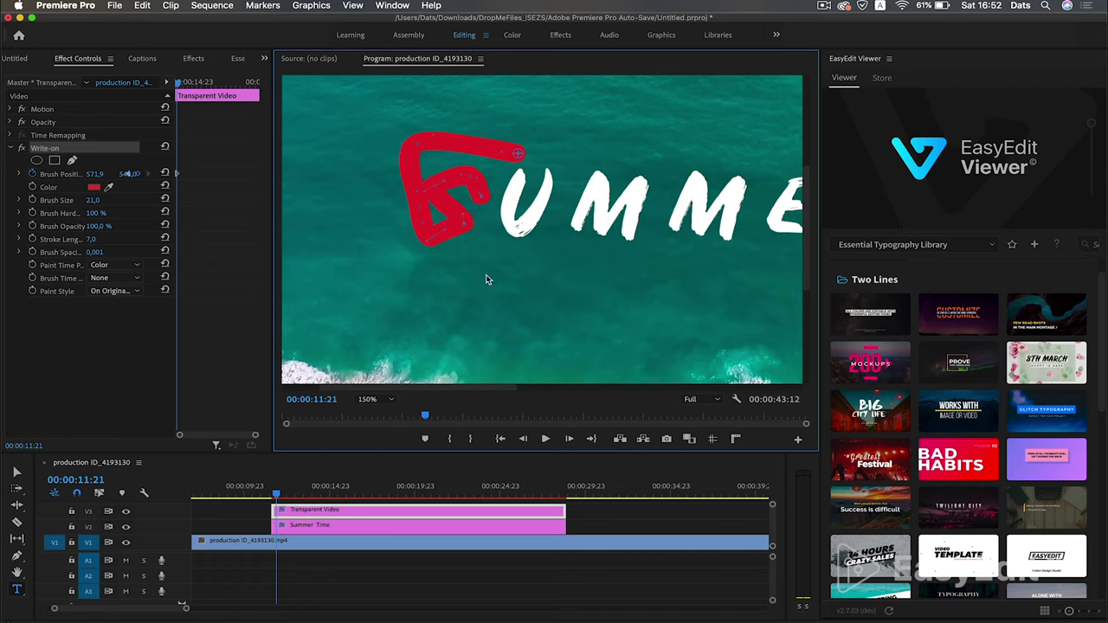
key(Right)
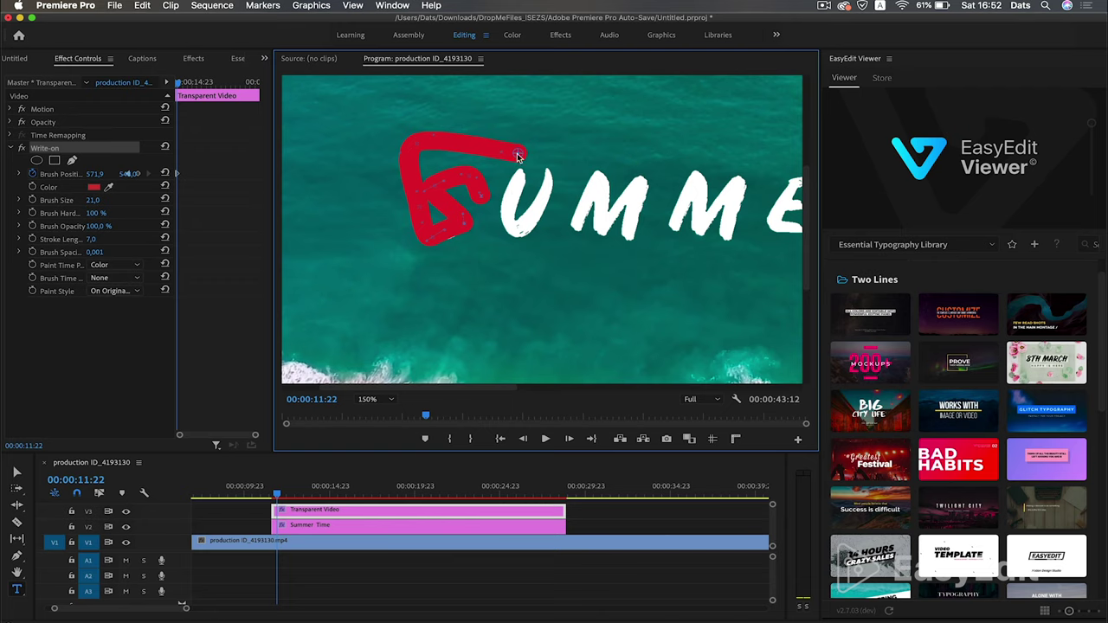
mouse_move(518, 156)
mouse_down()
mouse_move(517, 237)
mouse_move(496, 219)
mouse_up()
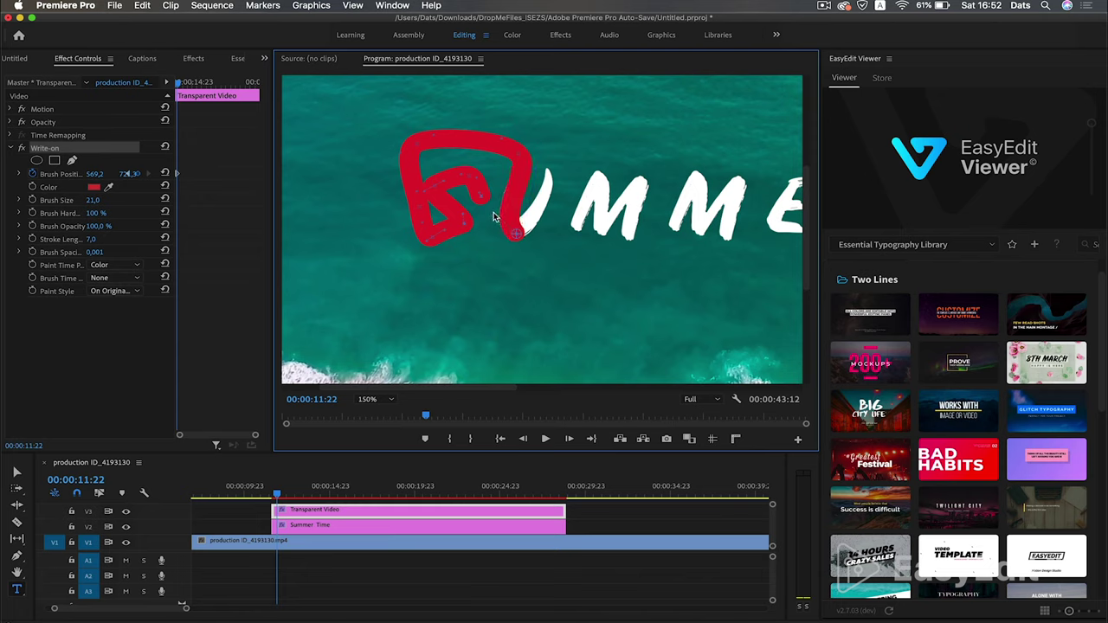
key(super+z)
key(Right)
drag(517, 238, 554, 174)
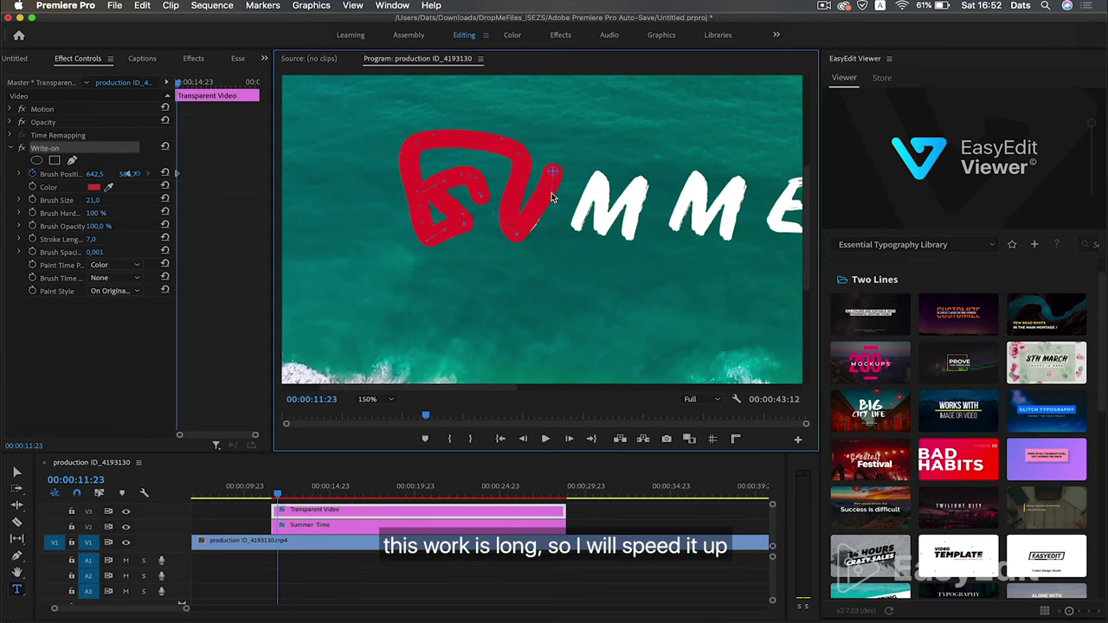
Extend the red Write-on stroke frame by frame down the U and across the M and E.
key(Right)
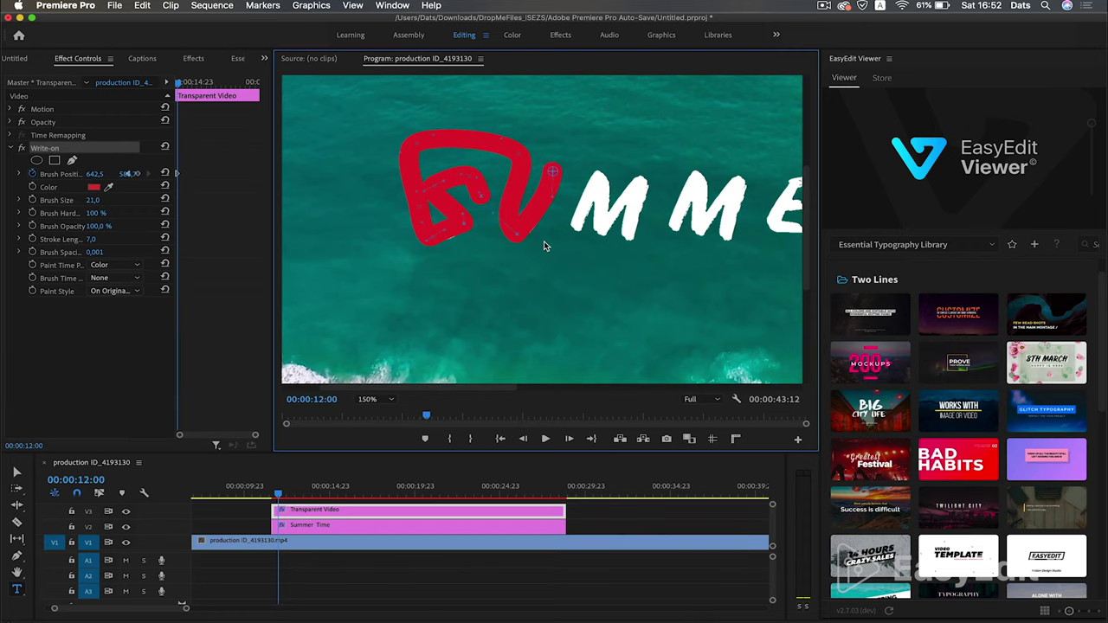
mouse_move(552, 172)
mouse_down()
mouse_move(562, 249)
mouse_move(587, 247)
mouse_move(582, 219)
mouse_move(599, 180)
mouse_move(599, 206)
mouse_move(636, 187)
mouse_move(625, 254)
mouse_move(668, 246)
mouse_move(692, 181)
mouse_move(700, 225)
mouse_move(738, 182)
mouse_up()
key(Right)
key(Right)
key(Right)
key(Right)
key(Right)
key(Right)
key(Right)
key(Right)
key(Right)
key(Right)
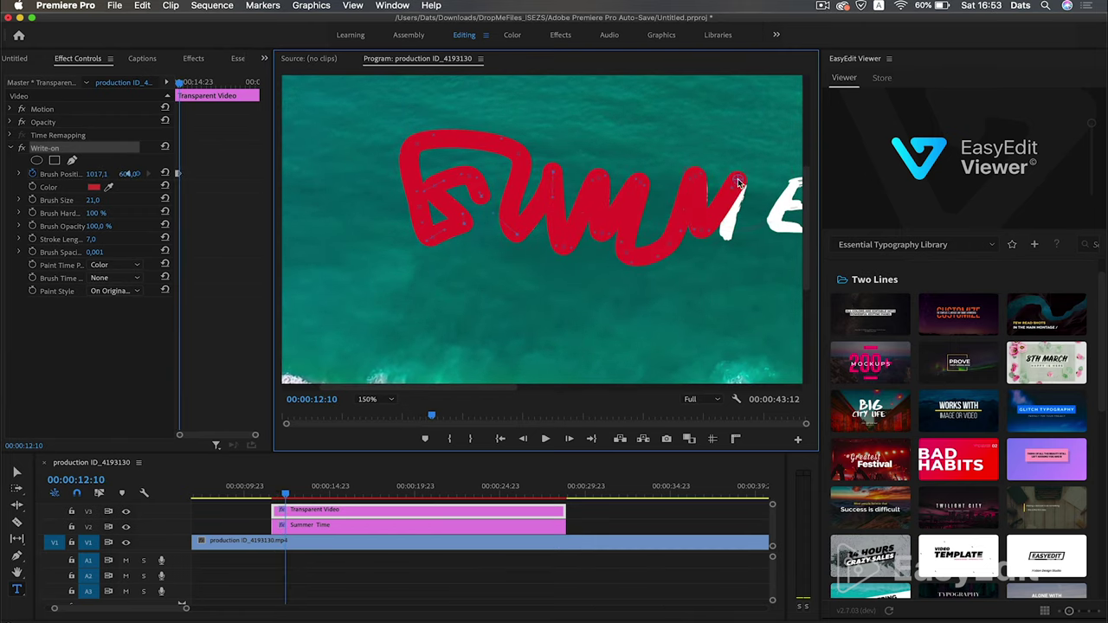
mouse_move(462, 390)
mouse_down()
mouse_move(488, 391)
mouse_move(476, 390)
mouse_up()
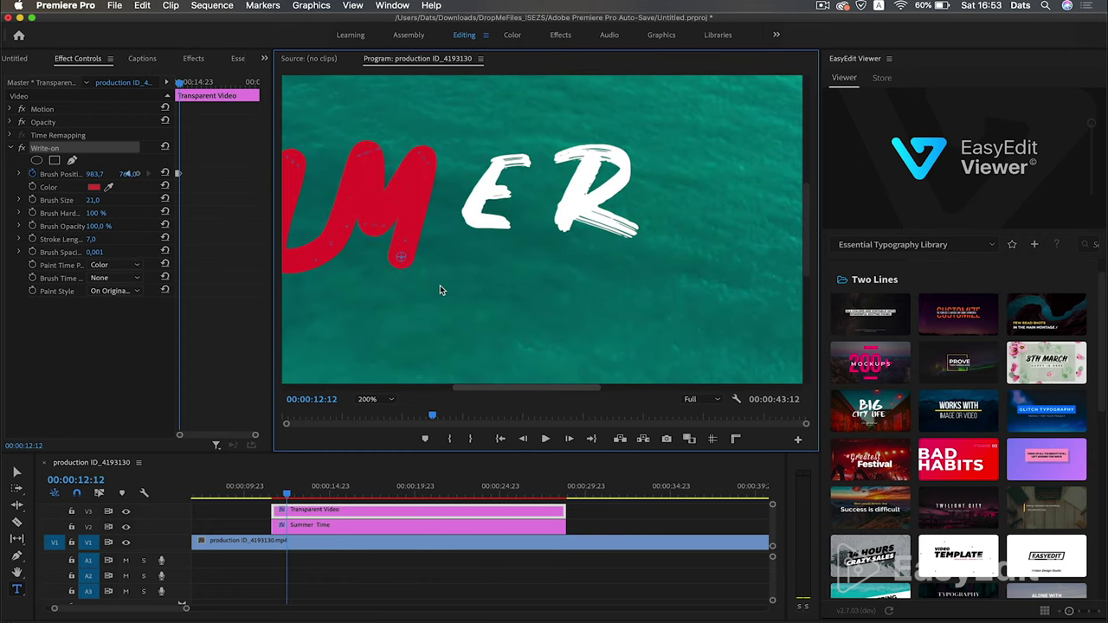
key(Right)
key(Right)
mouse_move(440, 289)
mouse_down()
mouse_move(477, 162)
mouse_move(539, 141)
mouse_move(449, 204)
mouse_move(549, 173)
mouse_move(626, 173)
mouse_move(576, 215)
mouse_move(559, 205)
mouse_move(634, 232)
mouse_move(612, 114)
mouse_move(557, 267)
mouse_up()
key(Right)
key(Right)
key(Right)
key(Right)
key(Right)
key(Right)
key(Right)
key(Right)
key(Right)
key(Right)
key(Right)
key(Right)
key(Right)
key(Right)
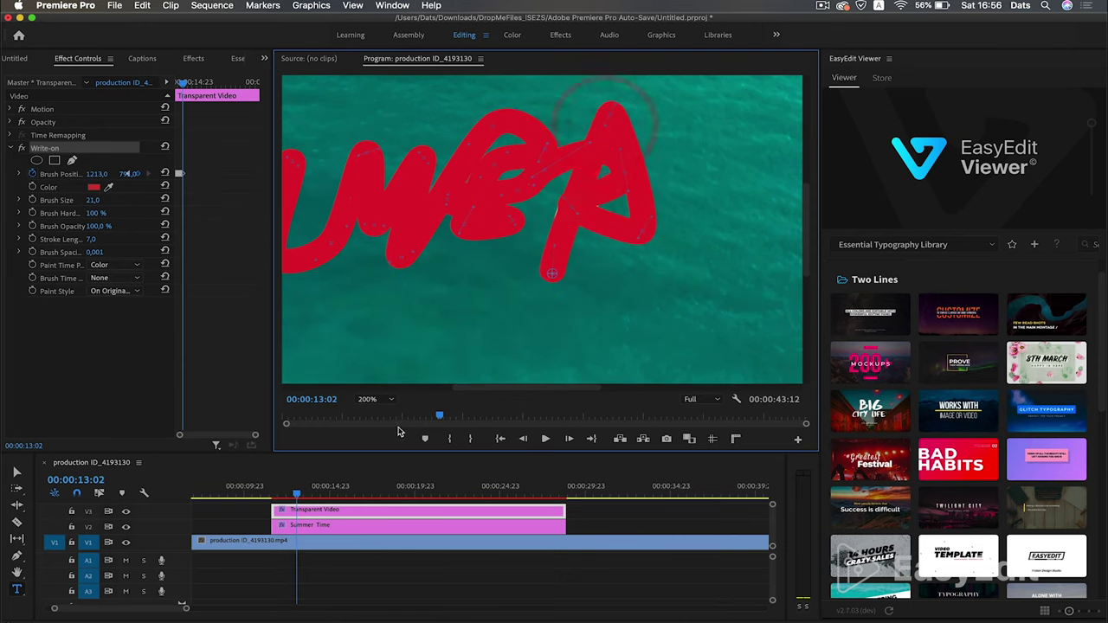
key(Right)
scroll(532, 203, right, 5)
scroll(532, 203, left, 2)
Carry the frame-by-frame stroke across TIME to the final E, reaching 00:00:14:00.
key(Right)
key(Right)
key(Right)
key(Right)
mouse_move(408, 274)
mouse_down()
mouse_move(640, 168)
mouse_move(752, 145)
mouse_move(732, 122)
mouse_move(680, 238)
mouse_move(662, 247)
mouse_up()
key(Right)
key(Right)
scroll(616, 343, right, 5)
key(Right)
key(Right)
key(Right)
mouse_move(463, 247)
mouse_down()
mouse_move(610, 118)
mouse_move(558, 258)
mouse_move(657, 147)
mouse_move(671, 232)
mouse_move(717, 142)
mouse_move(704, 247)
mouse_up()
key(Right)
key(Right)
key(Right)
key(Right)
key(Right)
key(Right)
scroll(606, 260, right, 3)
key(Right)
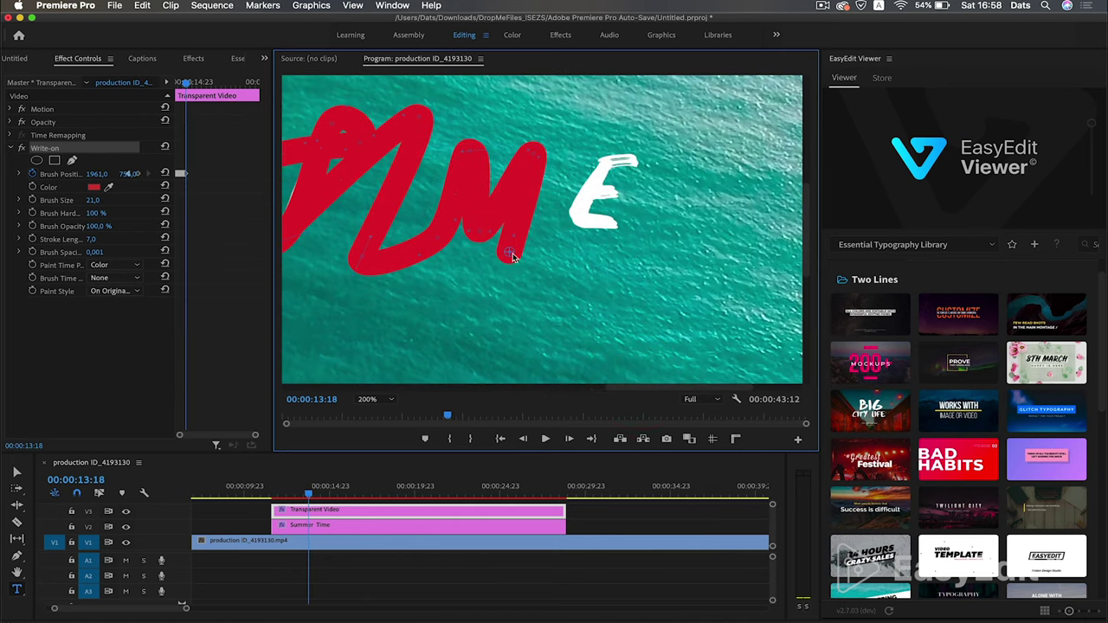
key(Right)
mouse_move(507, 248)
mouse_down()
mouse_move(660, 136)
mouse_move(606, 173)
mouse_move(564, 231)
mouse_move(622, 222)
mouse_move(636, 189)
mouse_up()
key(Right)
key(Right)
key(Right)
key(Right)
key(Right)
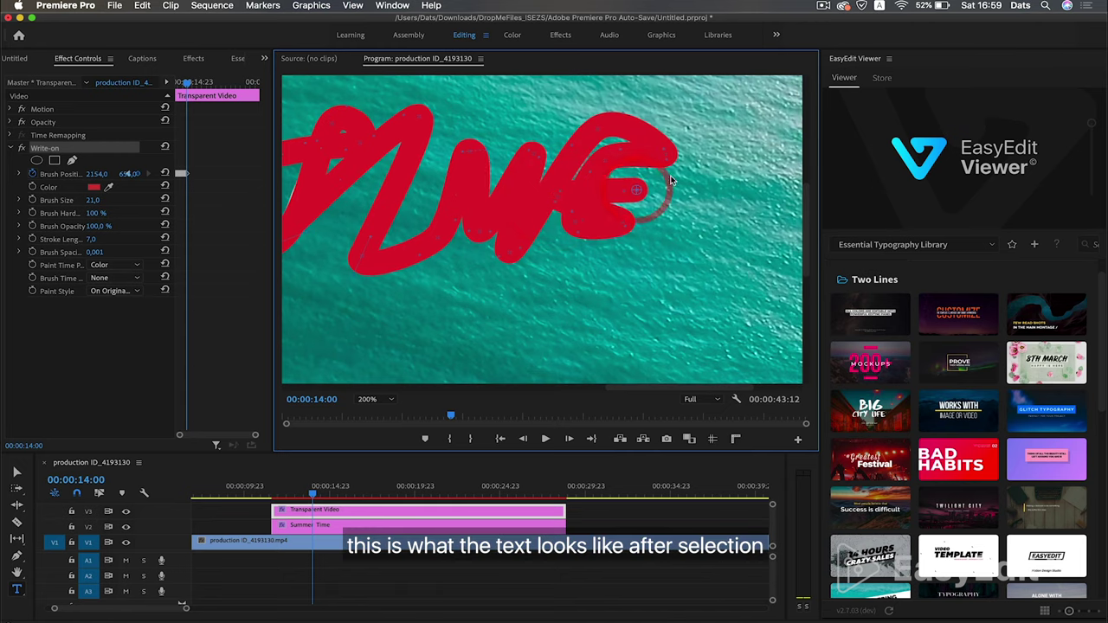
key(Right)
Set the Program monitor zoom to Fit to show the whole frame.
click(380, 400)
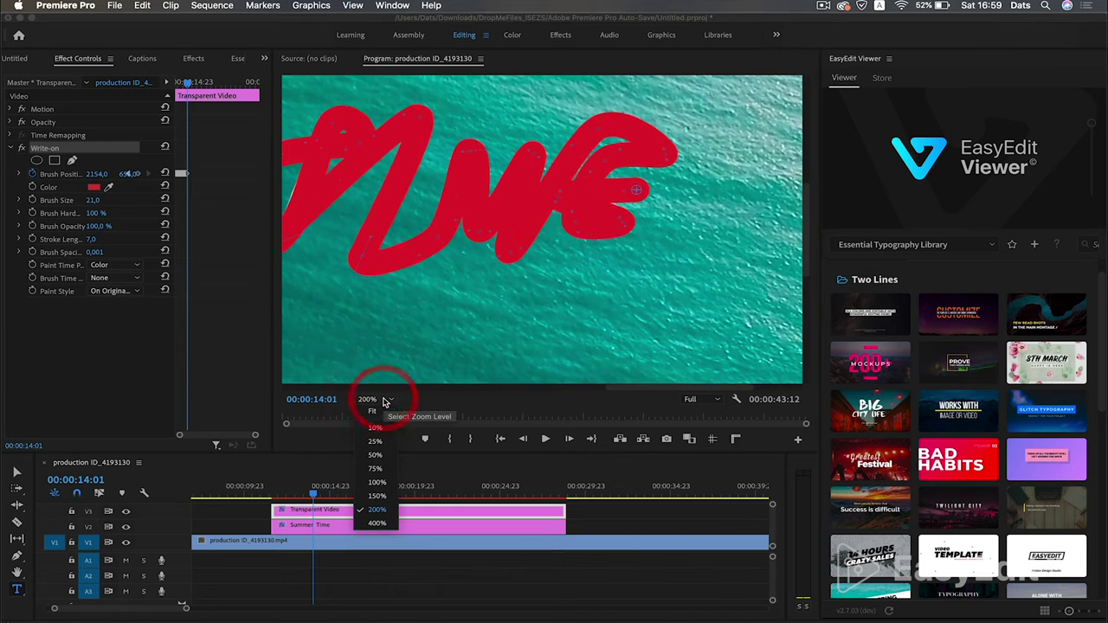
click(385, 485)
mouse_move(579, 389)
mouse_down()
mouse_move(507, 386)
mouse_move(660, 366)
mouse_move(549, 390)
mouse_up()
click(378, 403)
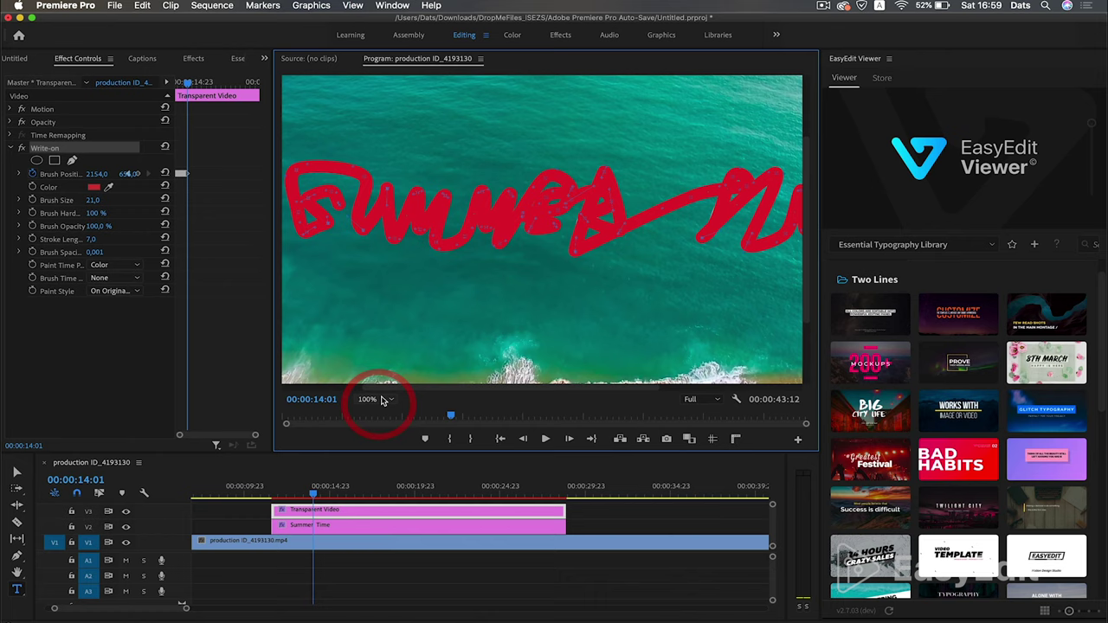
click(381, 411)
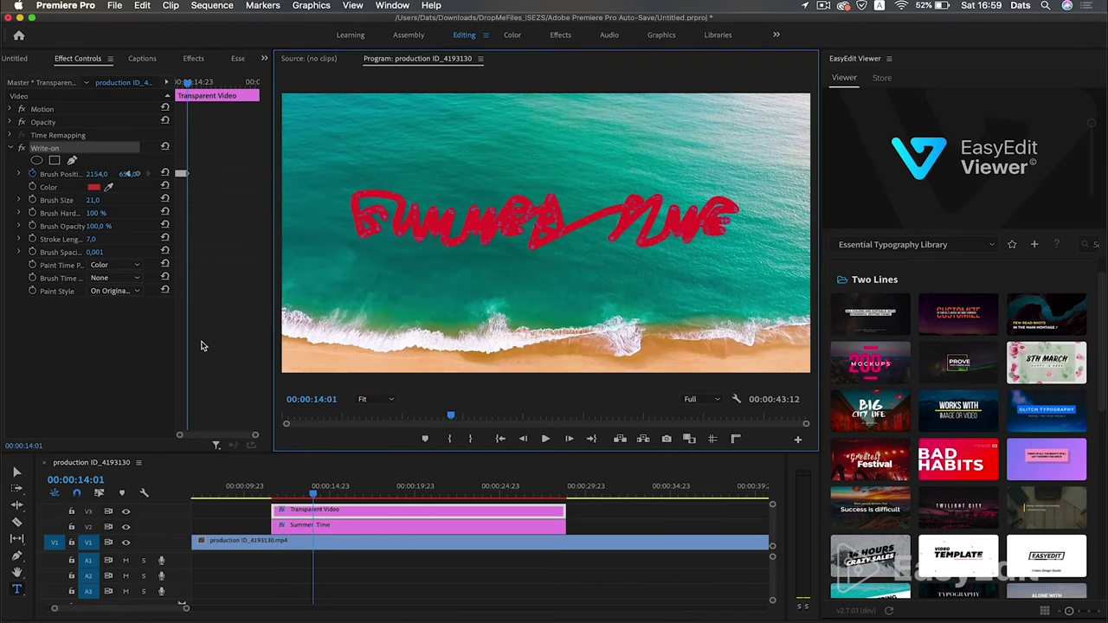
Zoom the Effect Controls timeline to reveal all the Brush Position keyframes.
click(174, 336)
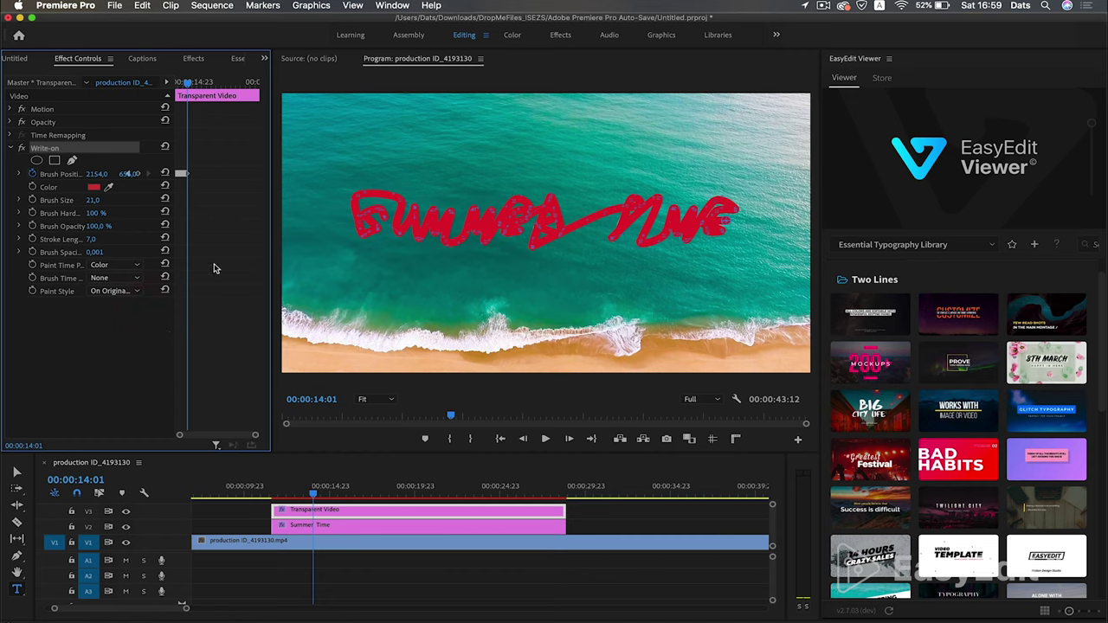
key(equal)
drag(198, 436, 190, 435)
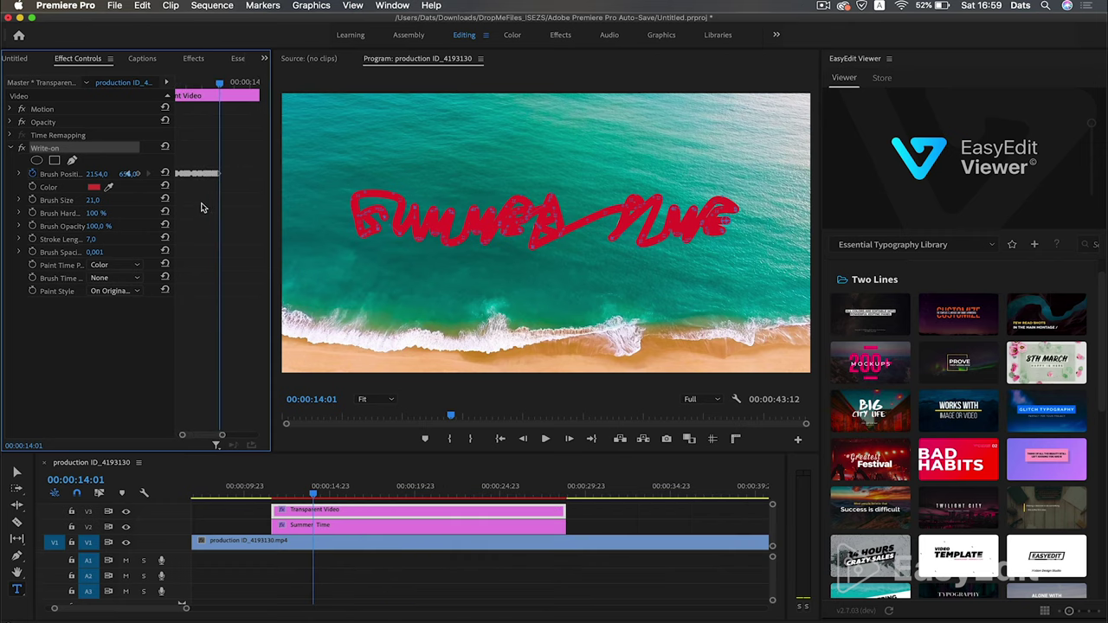
Search 'Matt' in Effects, apply Track Matte Key to the Summer Time clip and view its settings.
click(356, 524)
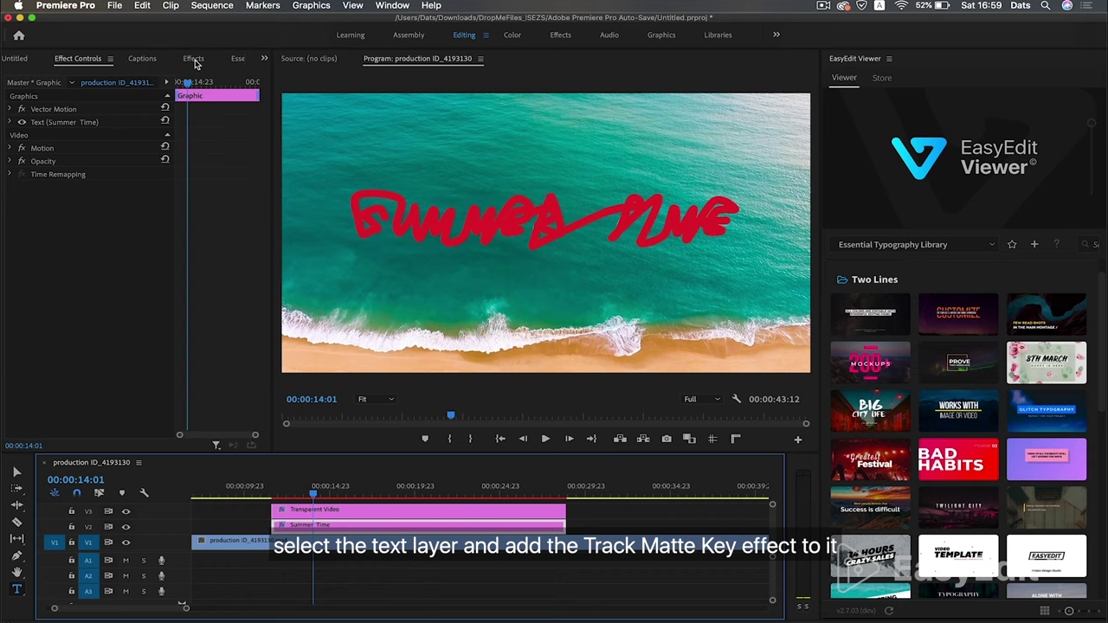
click(194, 60)
click(137, 77)
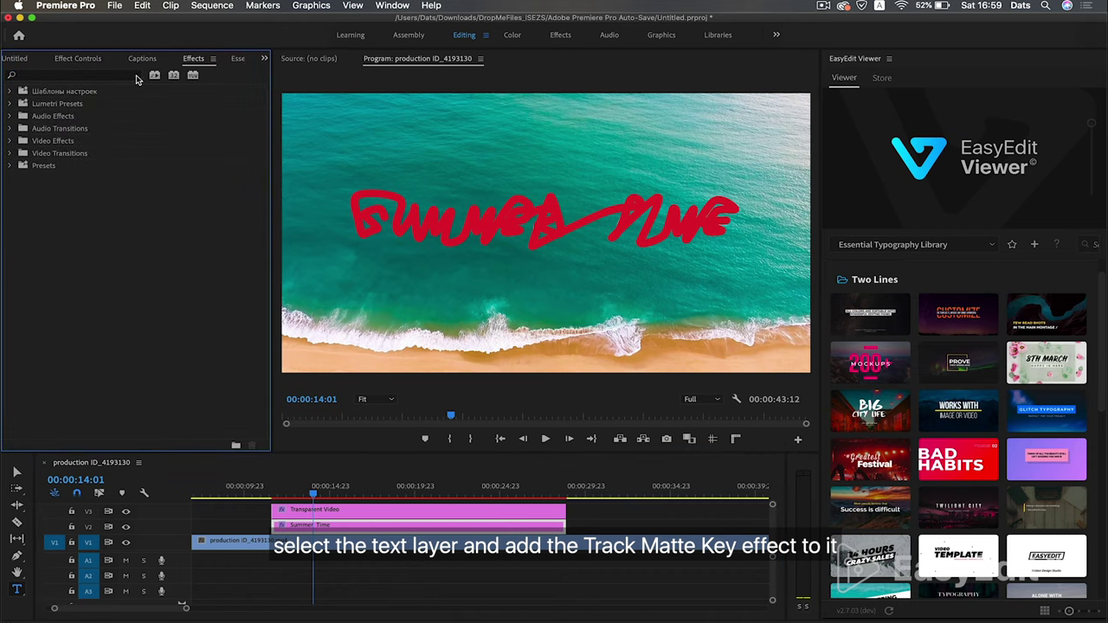
text(M)
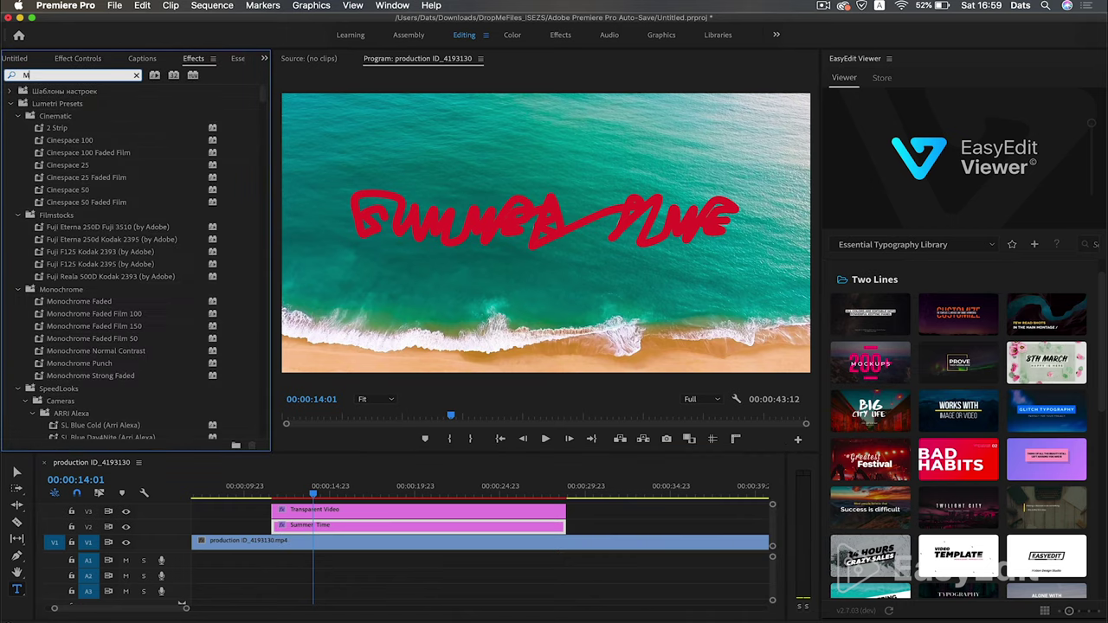
text(att)
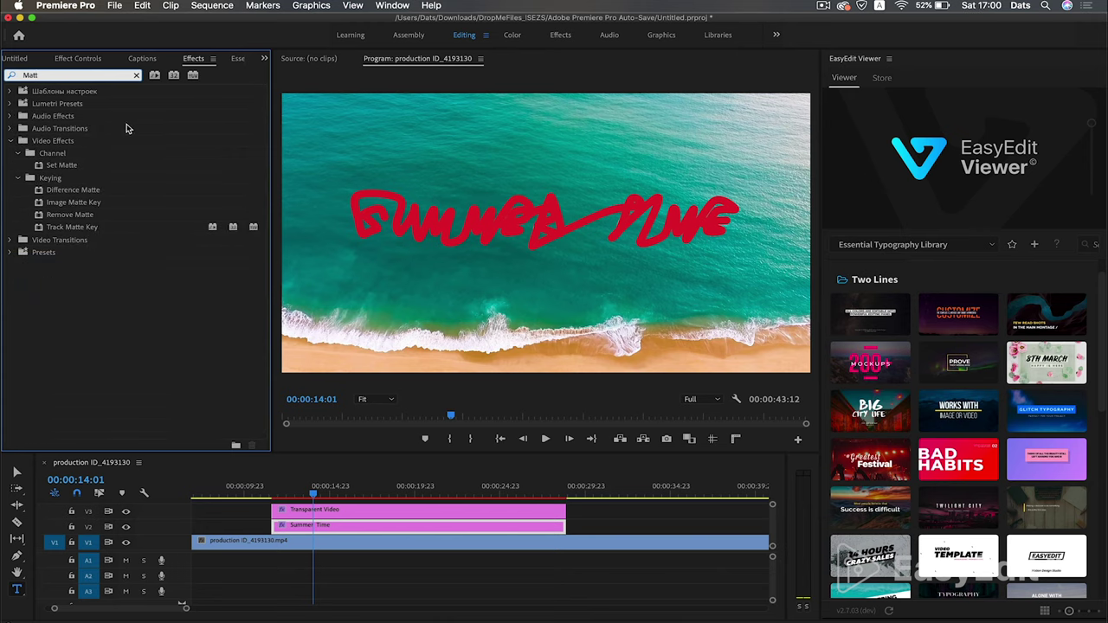
click(79, 228)
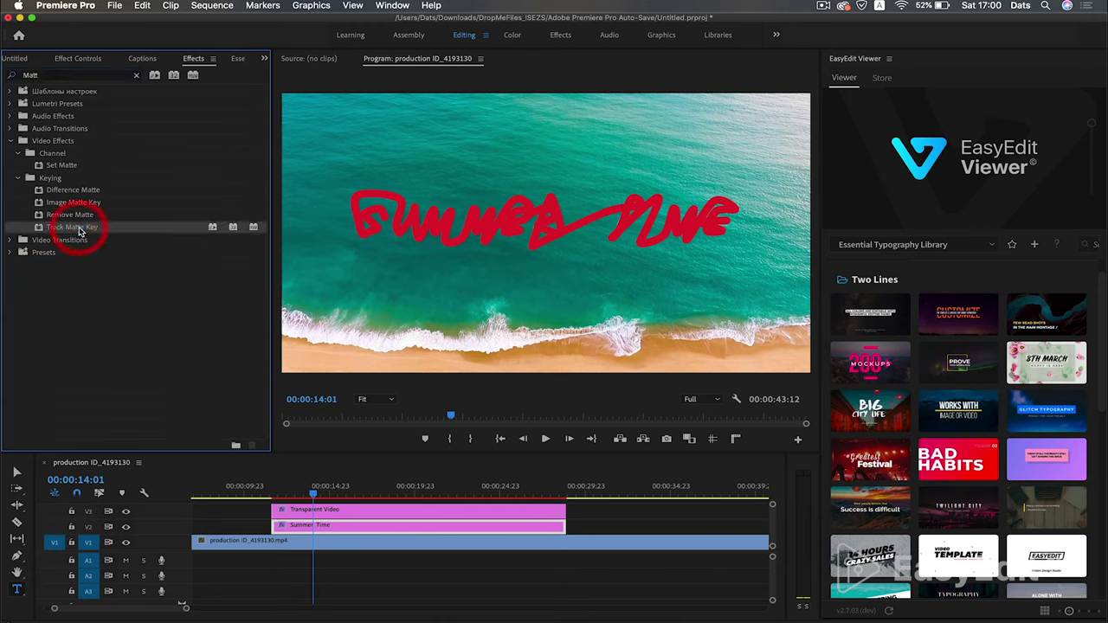
drag(109, 247, 332, 528)
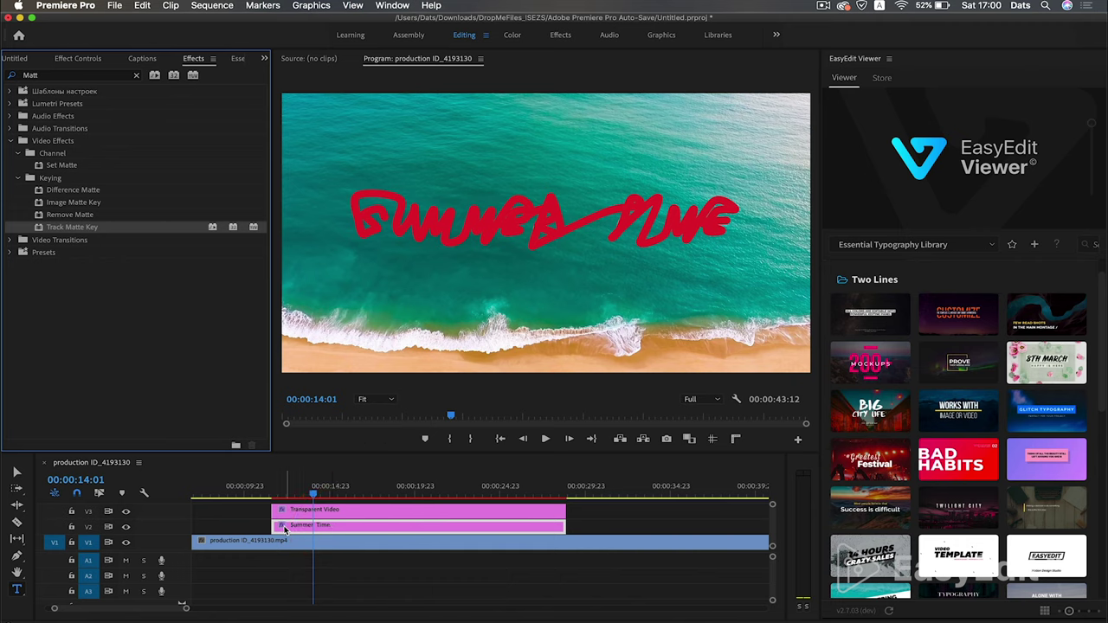
click(77, 58)
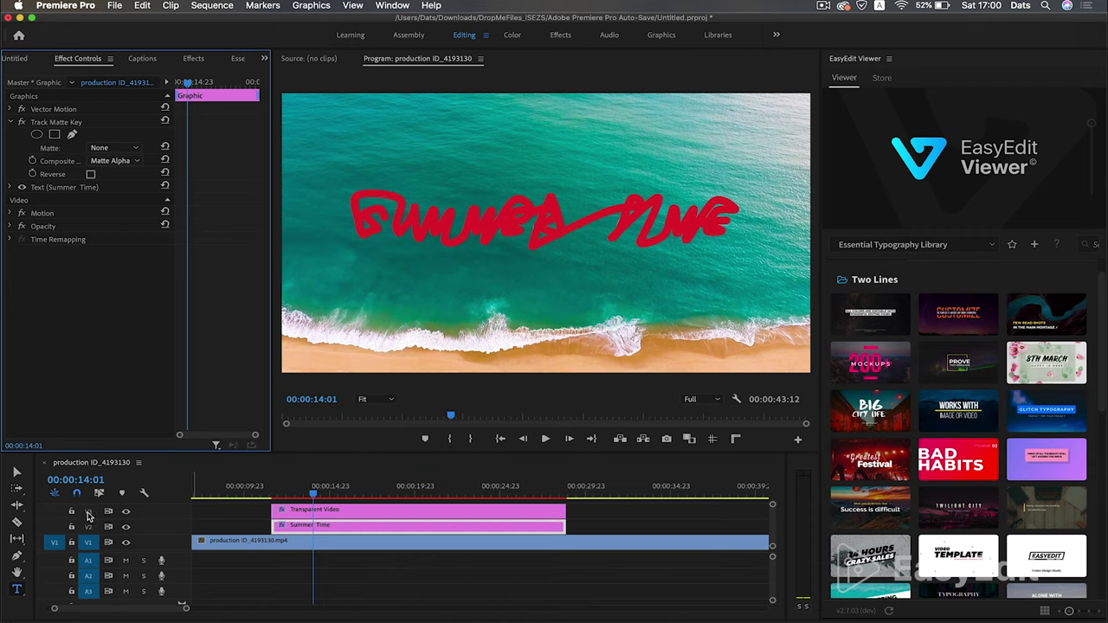
Set Track Matte Key's Matte to Video 3 and render the sequence from just before the title.
click(135, 148)
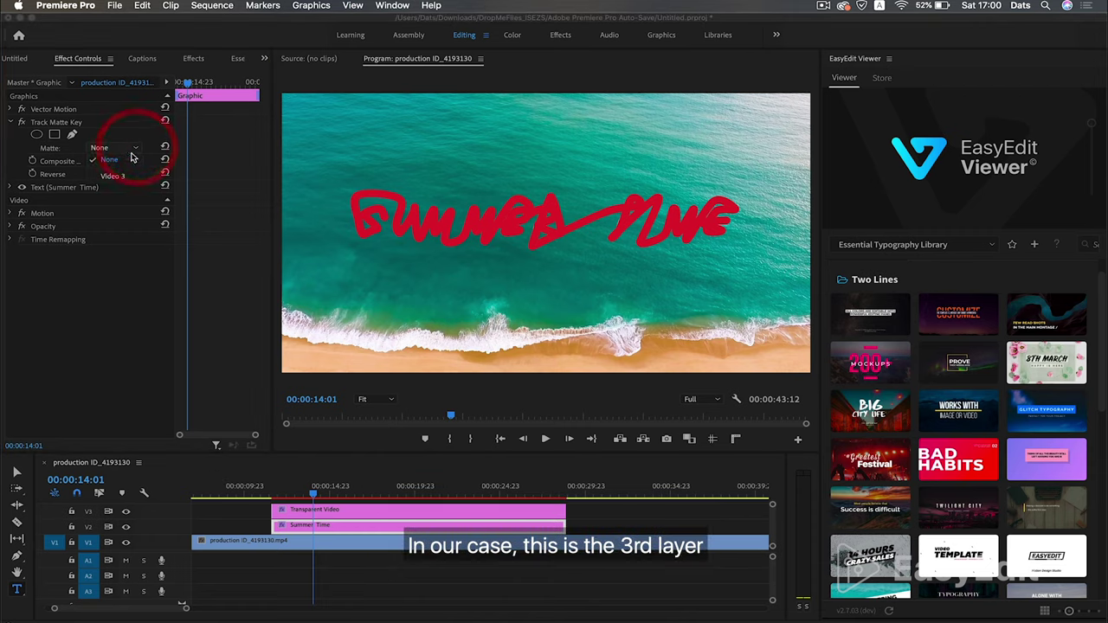
click(111, 178)
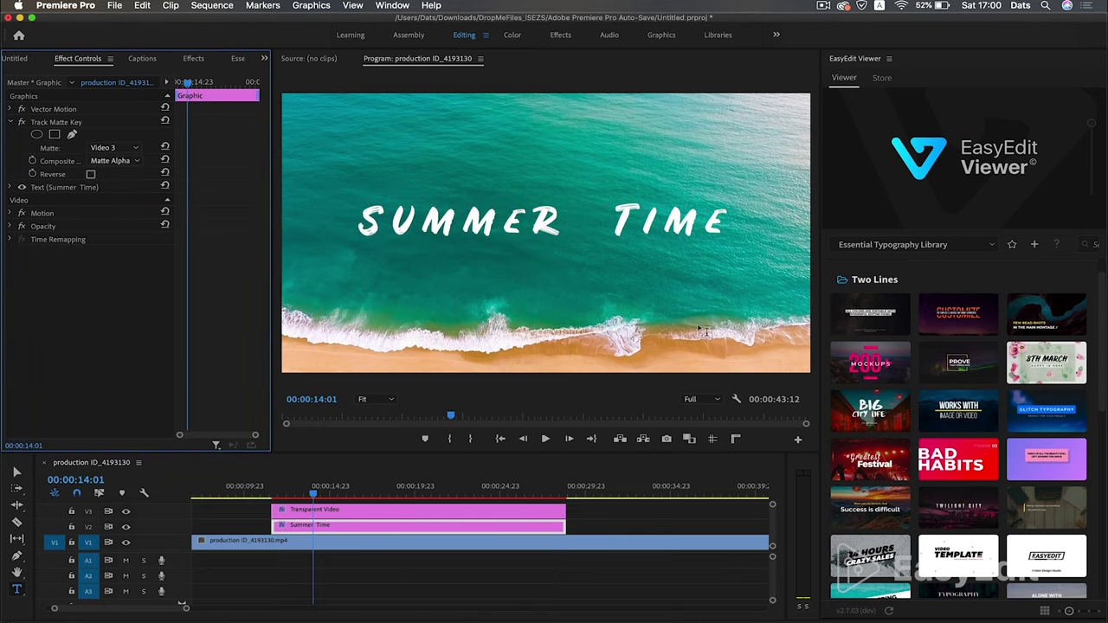
click(268, 495)
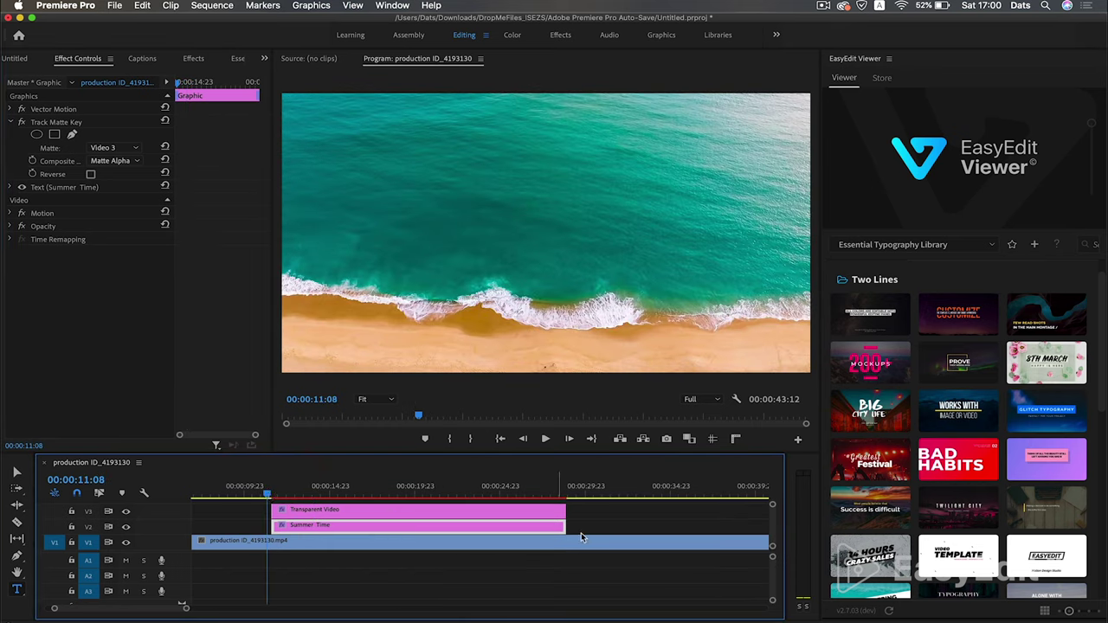
key(Return)
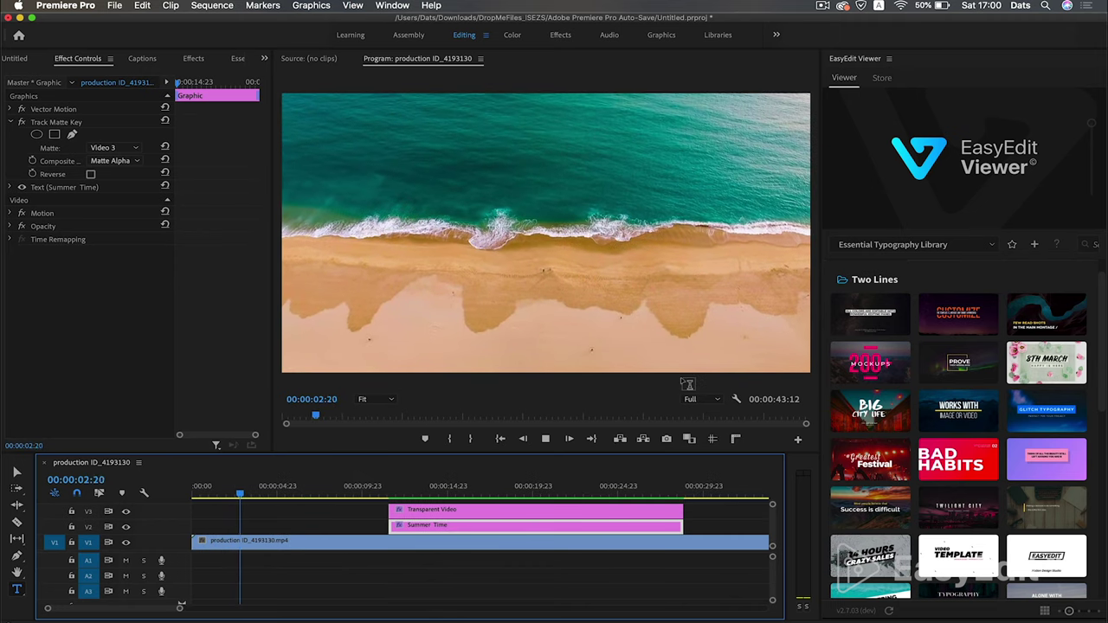
Switch to the Selection tool and let the sequence play past the title before stopping.
click(14, 474)
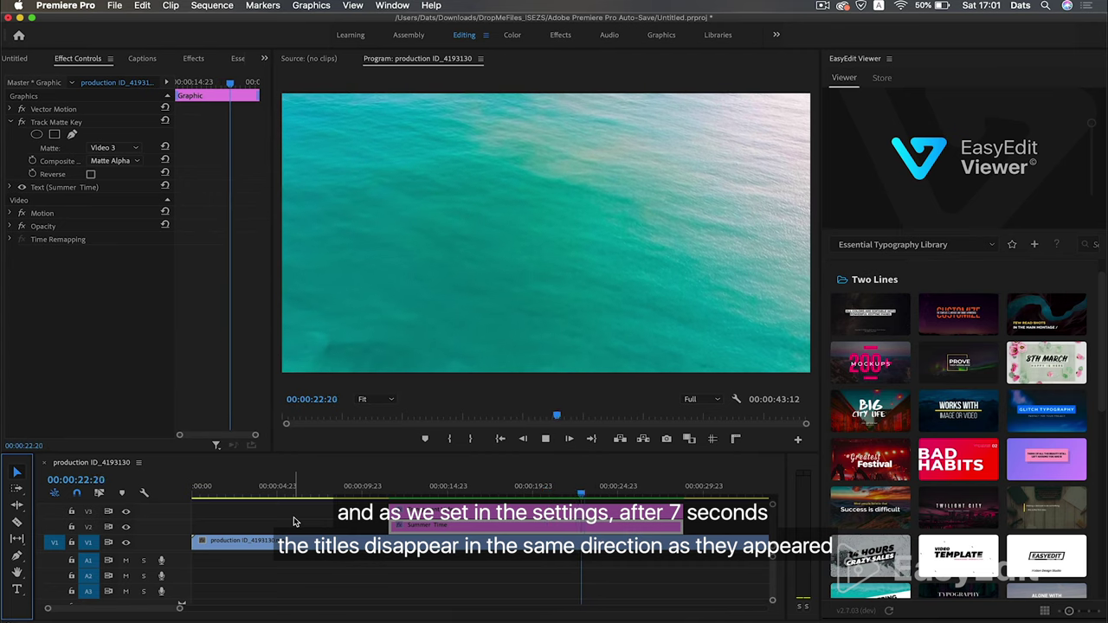
key(space)
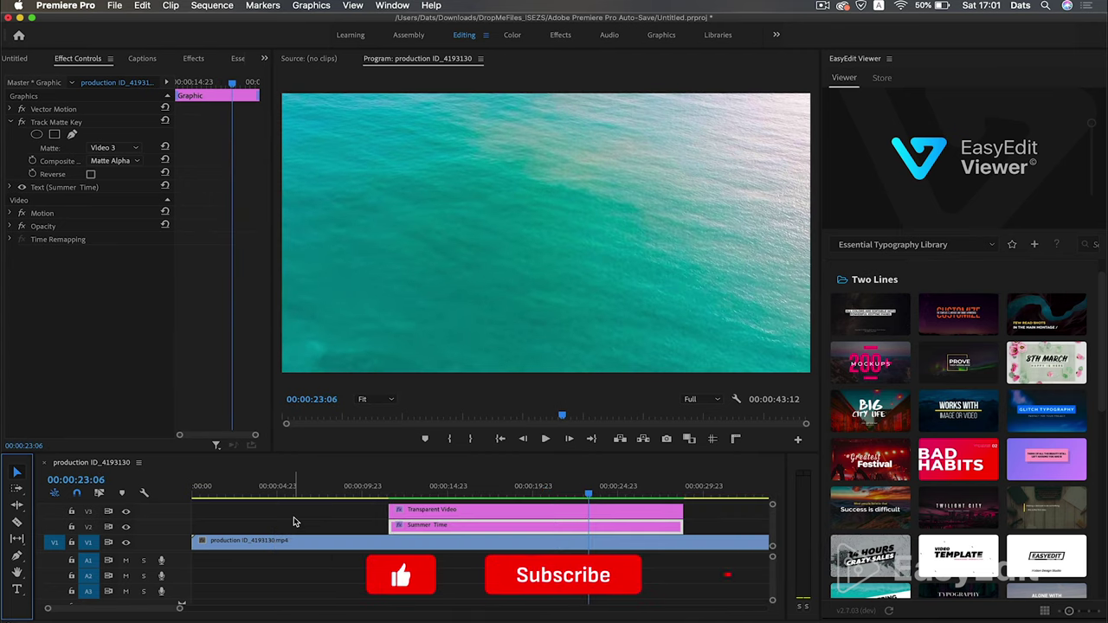
Set the Transparent Video clip's Write-on Stroke Length to 3 and replay the title from its start.
click(449, 513)
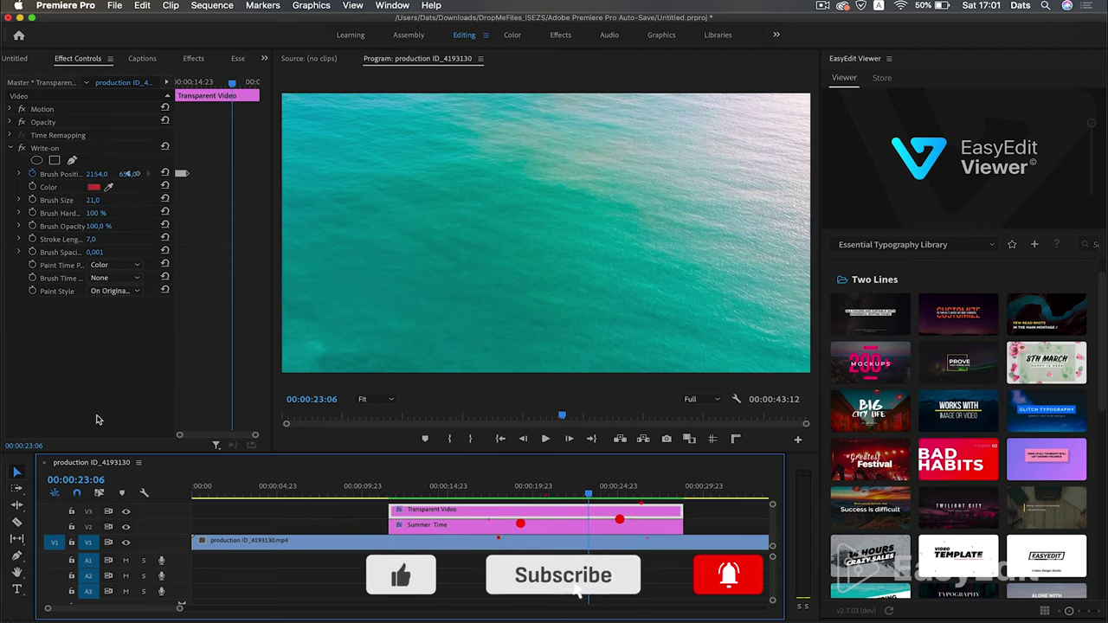
click(93, 239)
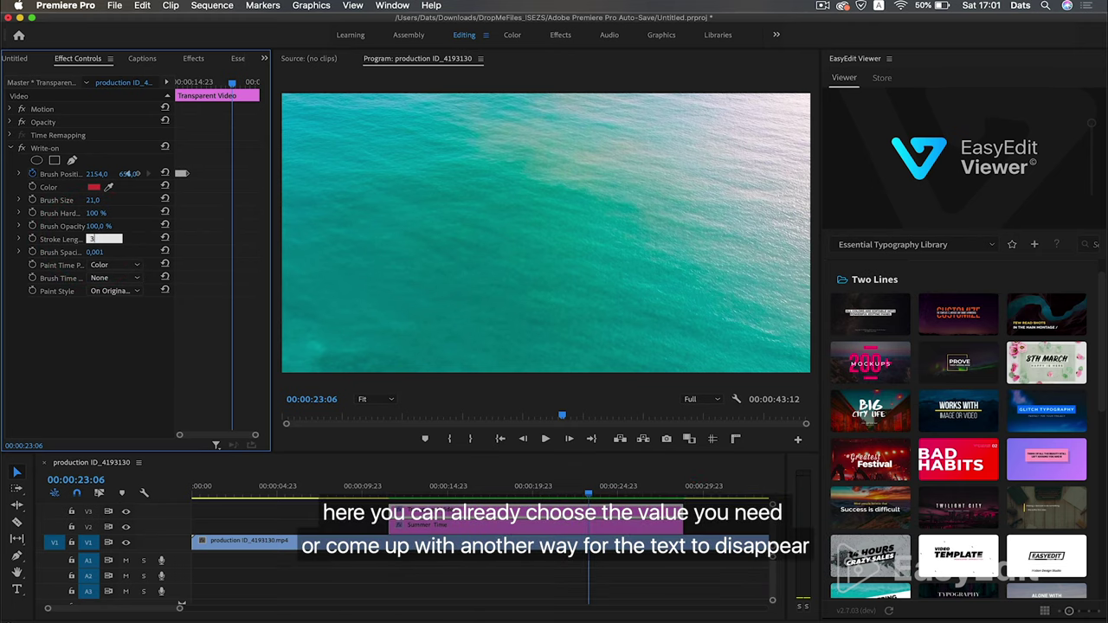
text(3)
click(391, 495)
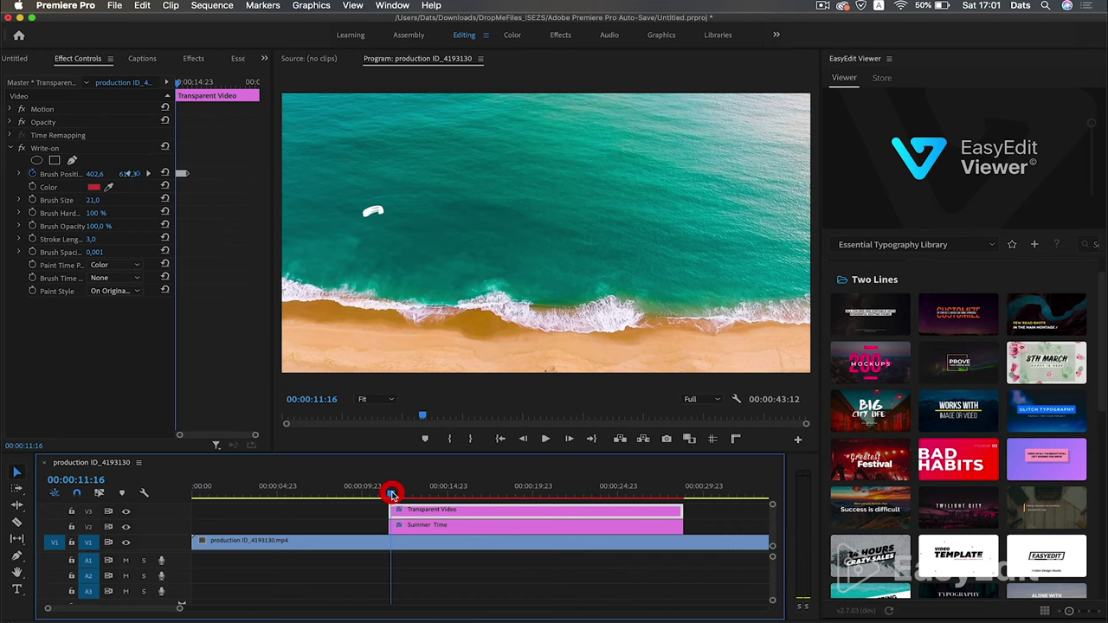
key(space)
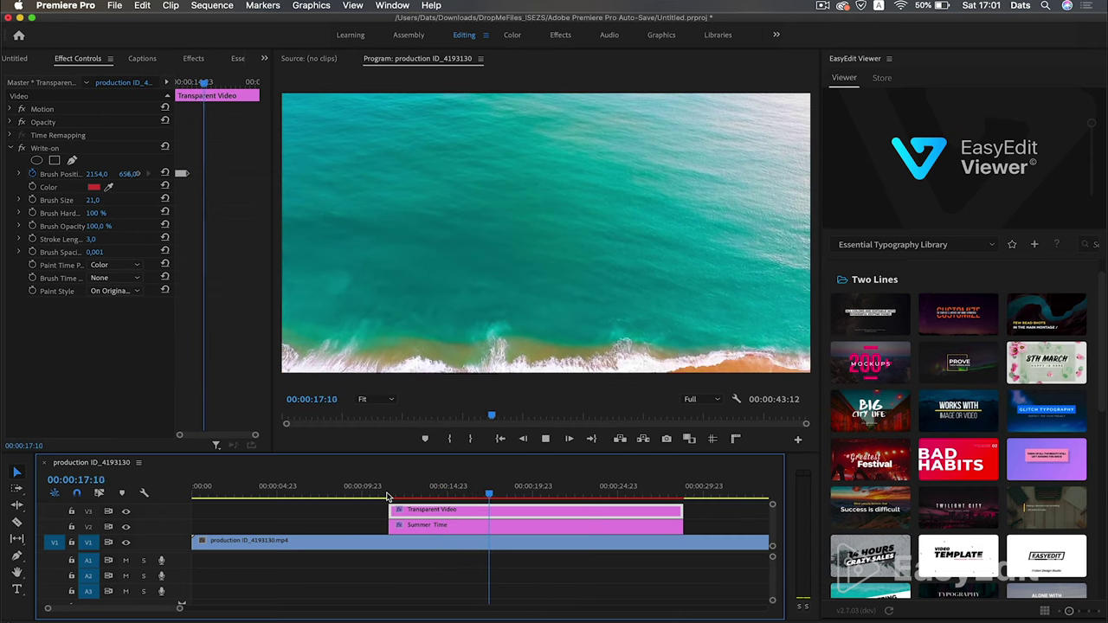
key(space)
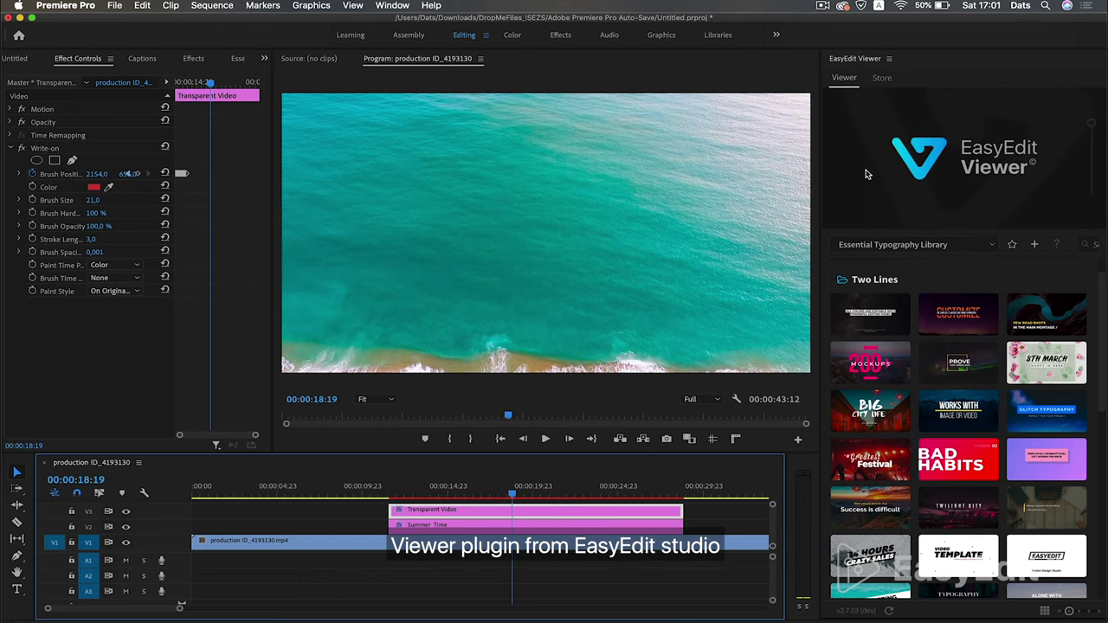
Maximize the EasyEdit Viewer and expand the Three Lines and Four Lines title categories.
double_click(952, 55)
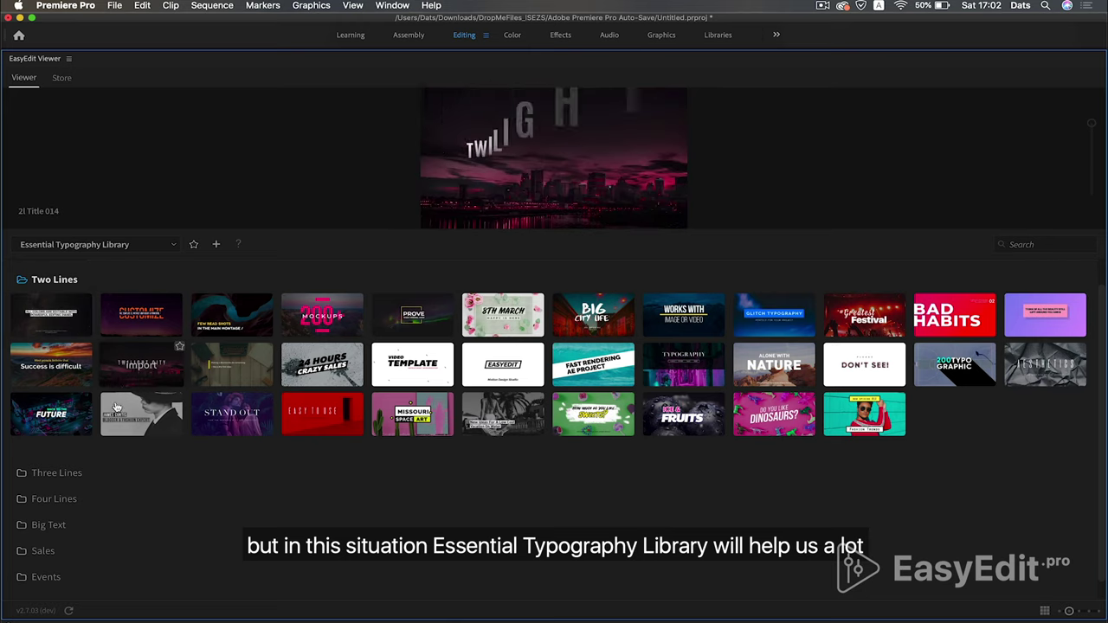
click(65, 481)
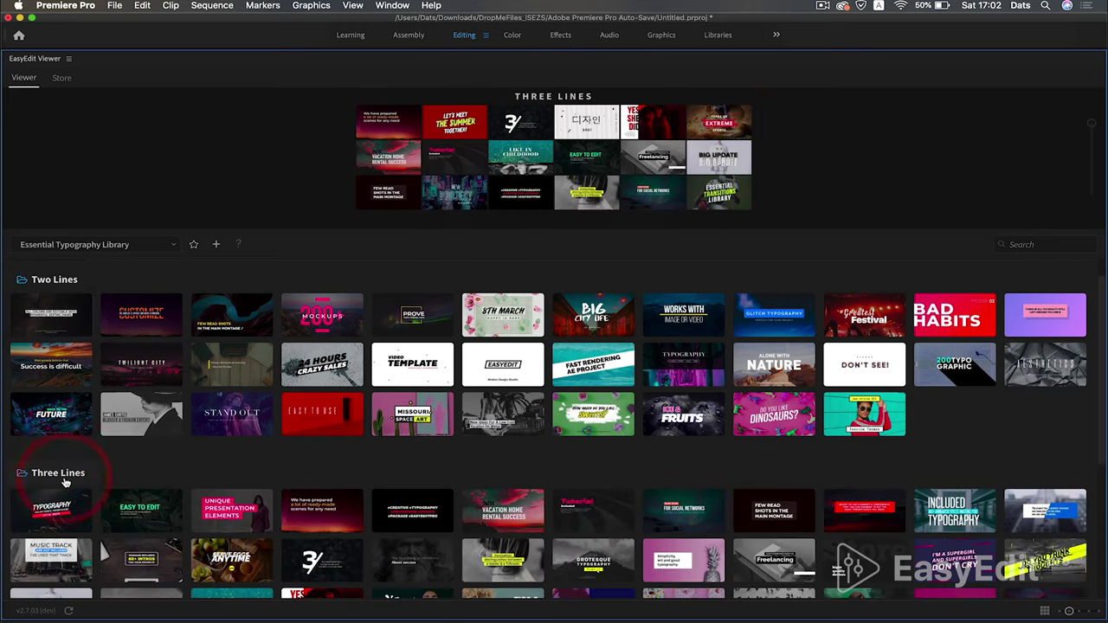
scroll(137, 462, down, 3)
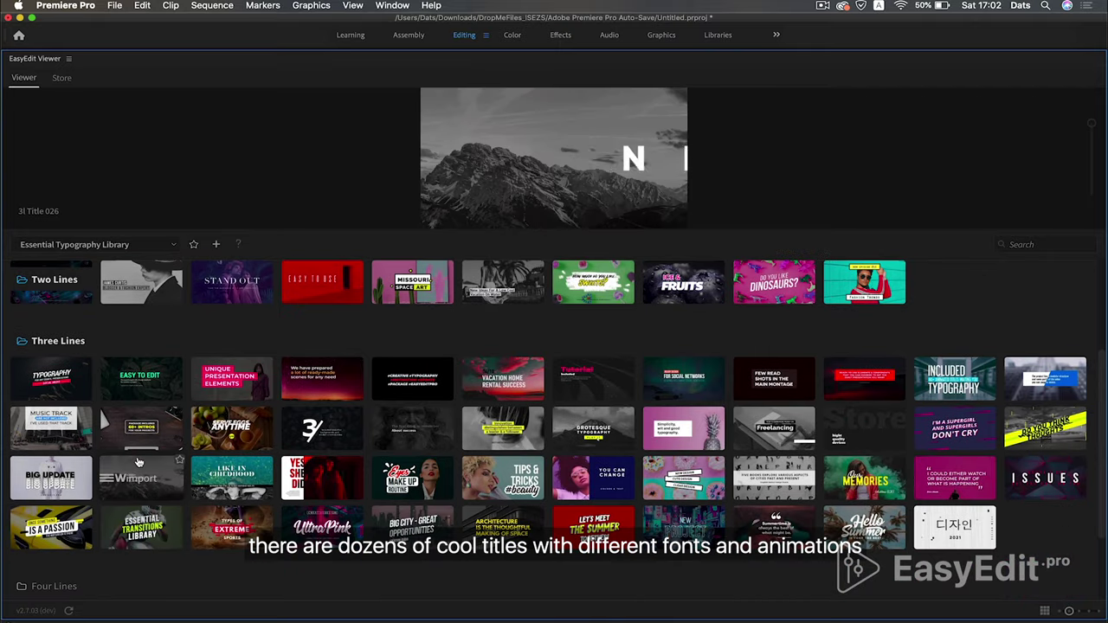
scroll(136, 461, down, 3)
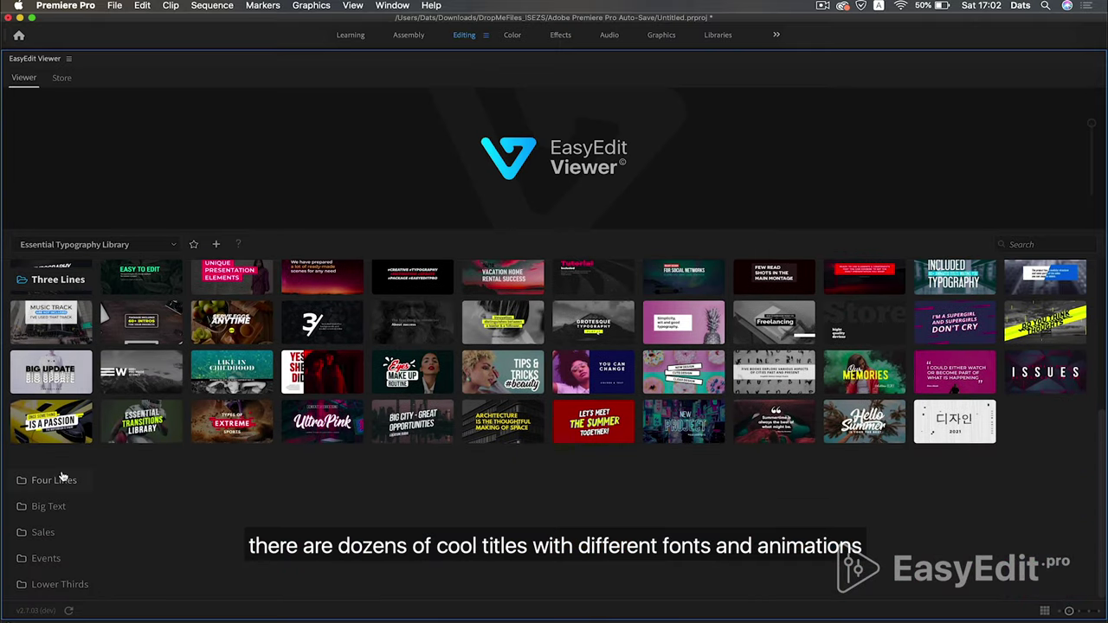
click(62, 477)
scroll(24, 470, down, 1)
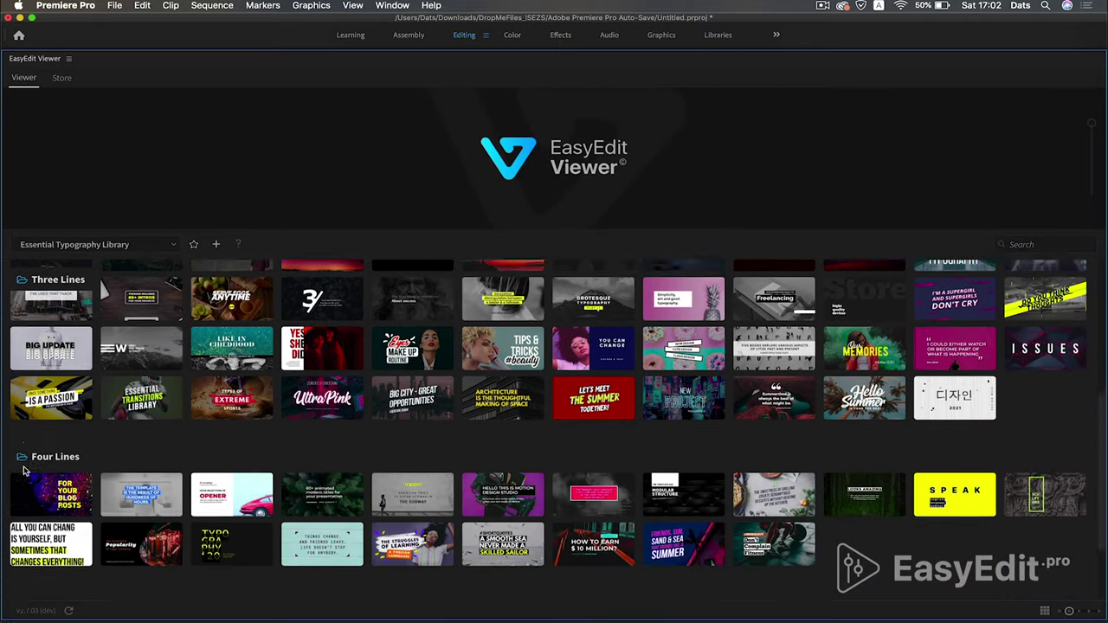
scroll(25, 470, down, 4)
Expand the Big Text, Sales, Events and Lower Thirds categories to browse their templates.
click(40, 509)
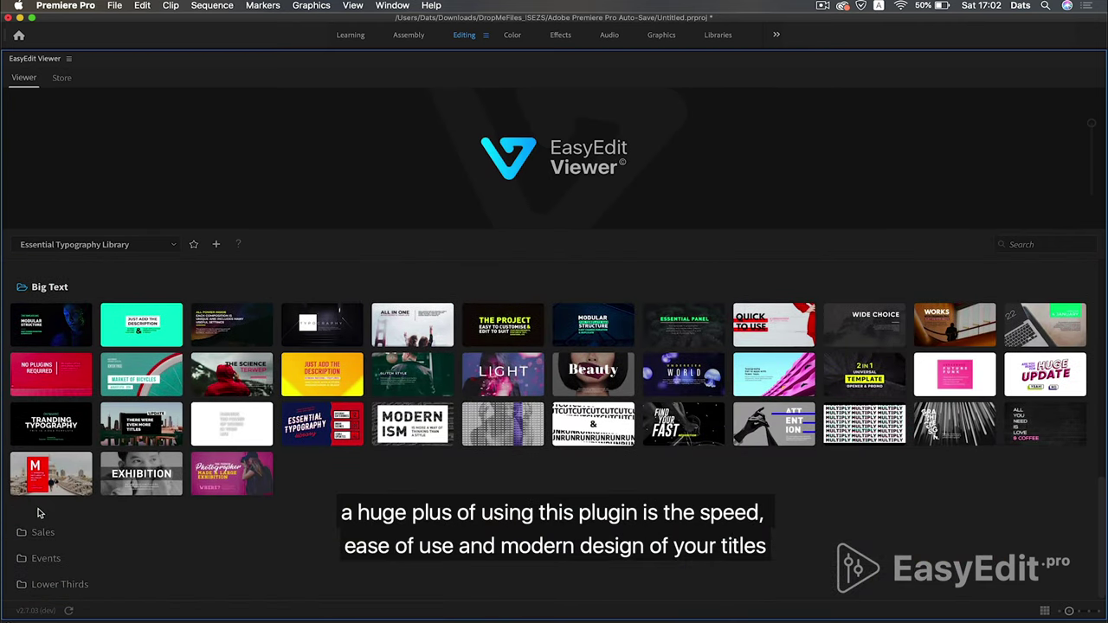
click(41, 532)
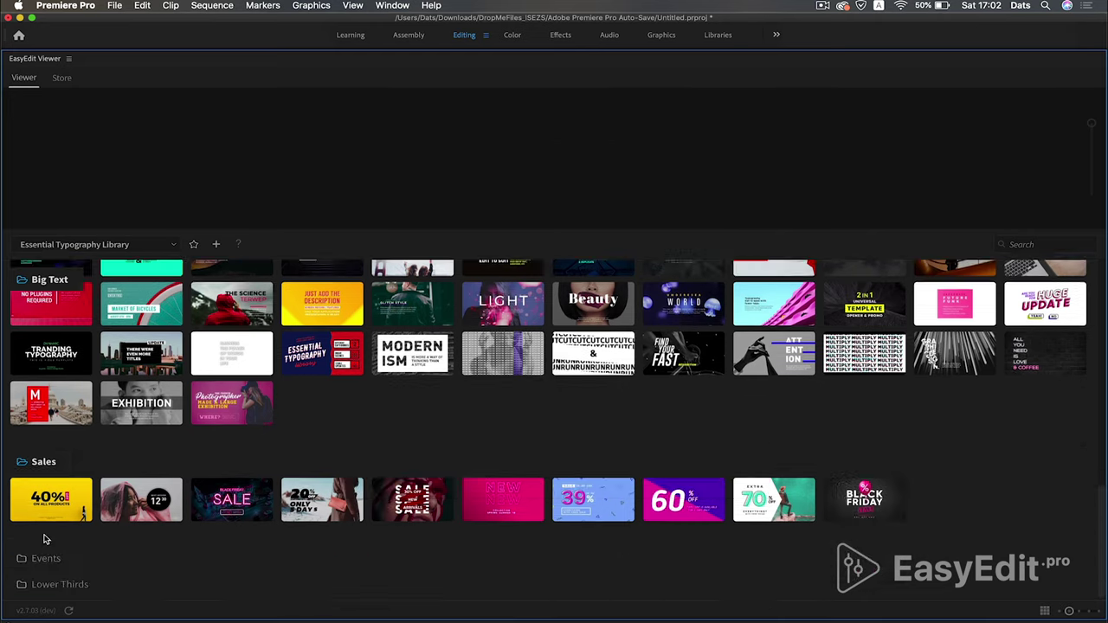
mouse_move(69, 502)
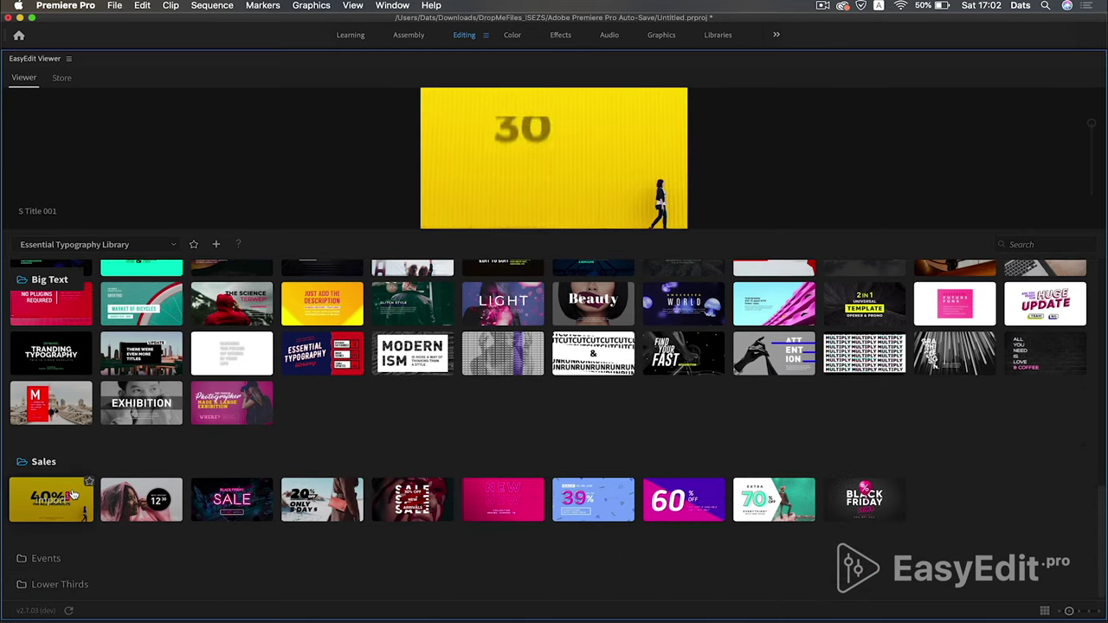
click(46, 558)
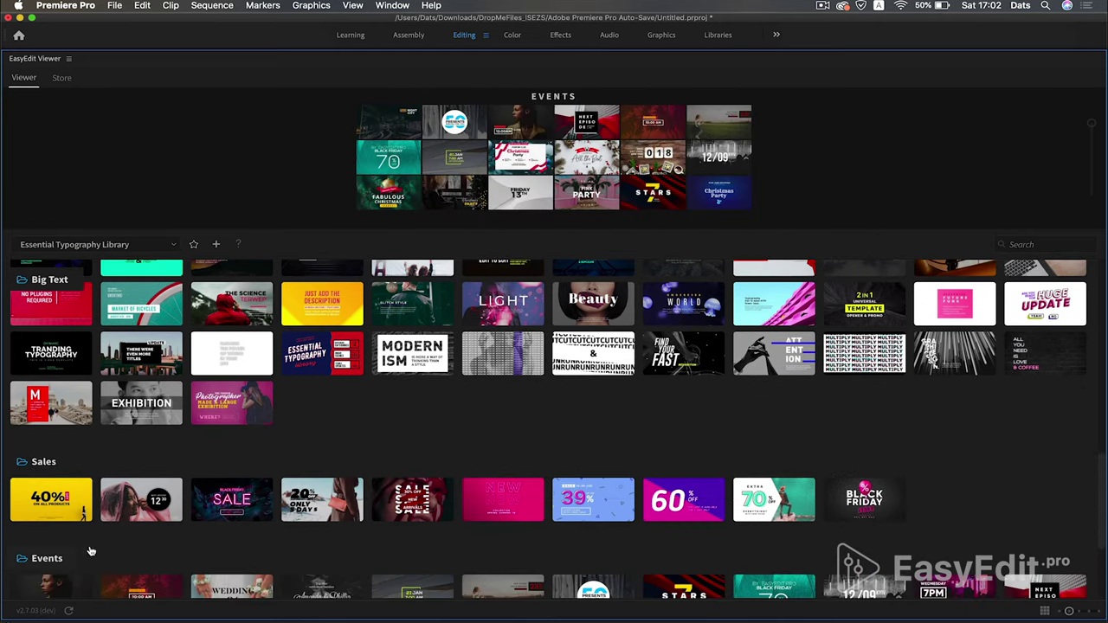
scroll(134, 542, down, 1)
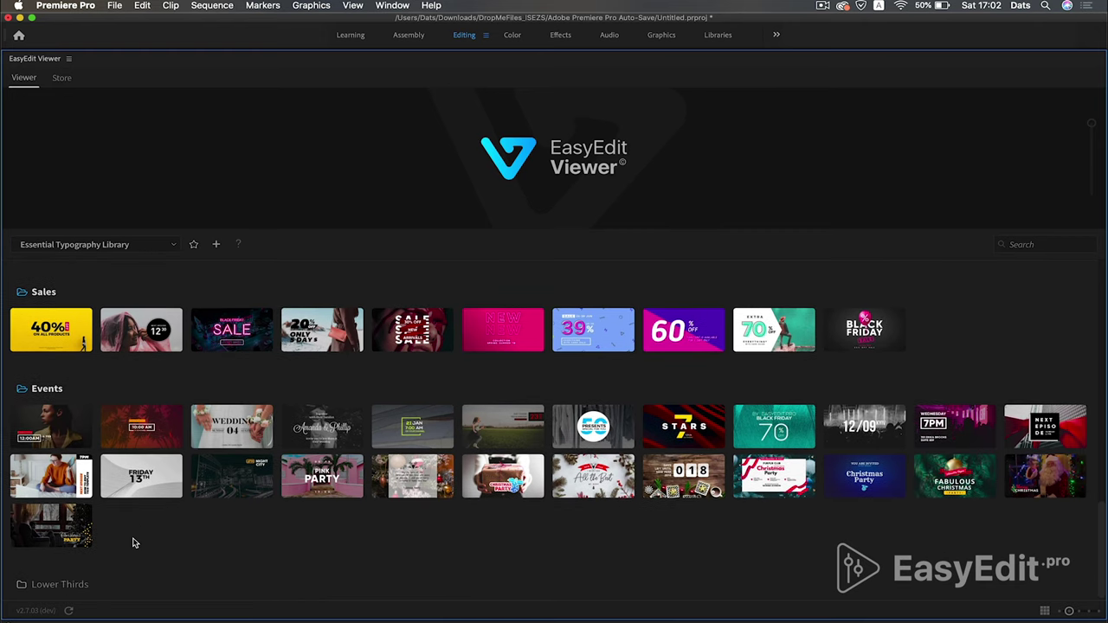
click(83, 588)
mouse_move(138, 547)
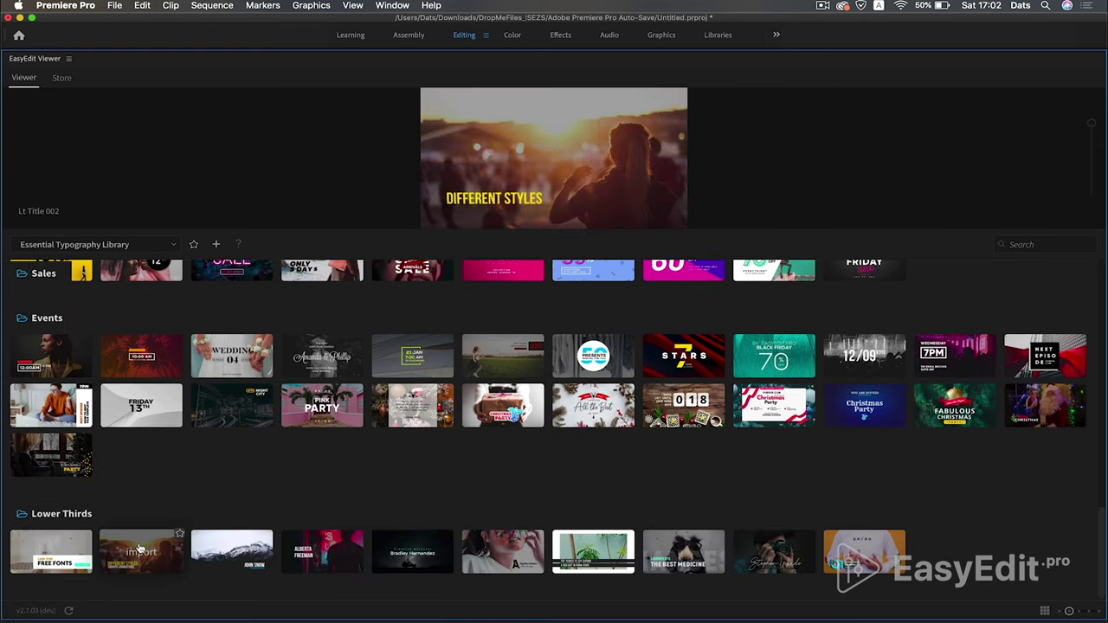
mouse_move(333, 541)
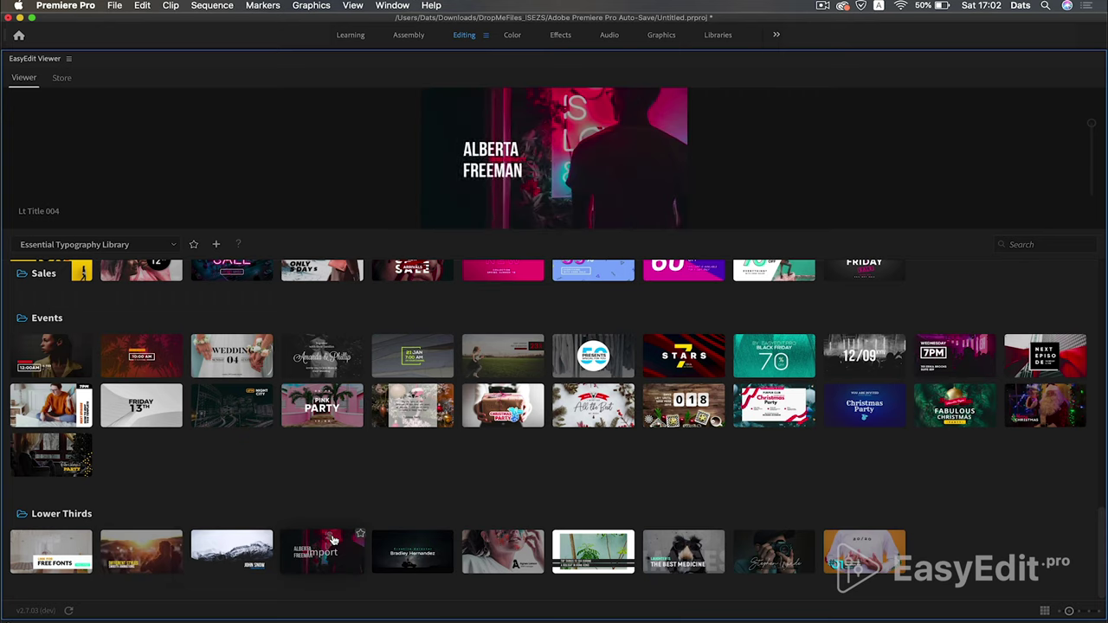
mouse_move(796, 552)
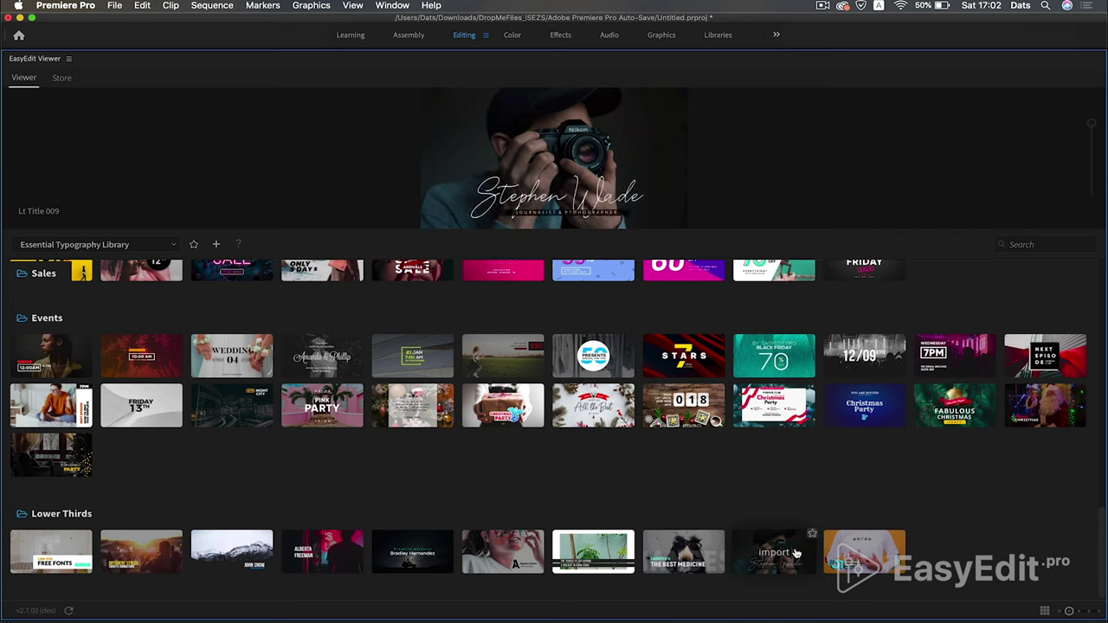
Restore the EasyEdit panel, zoom the timeline out and move the playhead to 00:00:08:01.
double_click(164, 58)
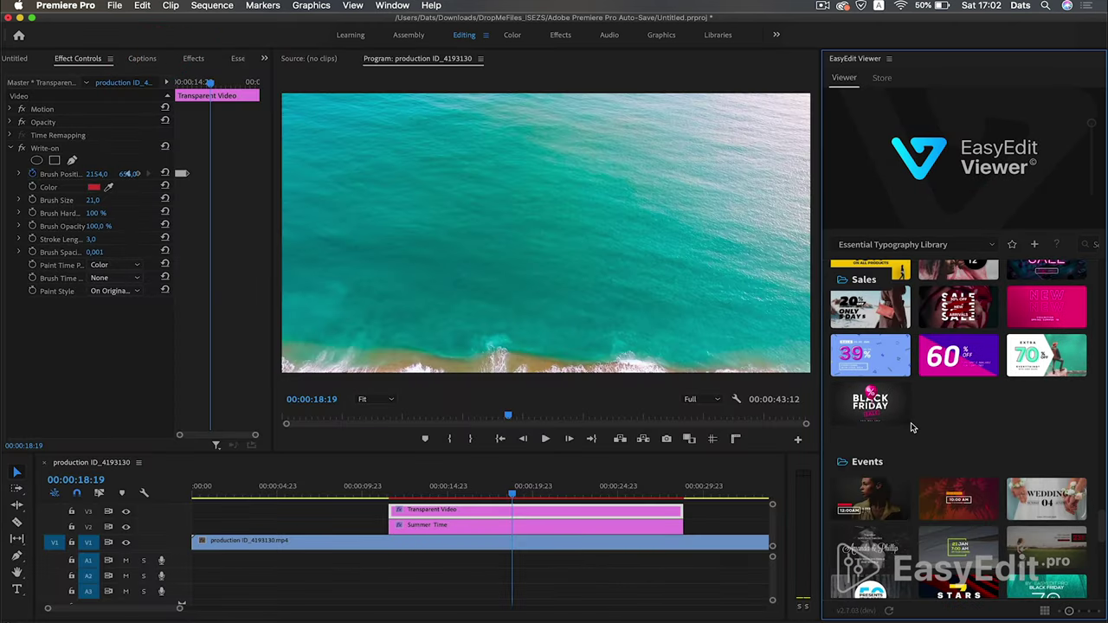
scroll(963, 411, up, 20)
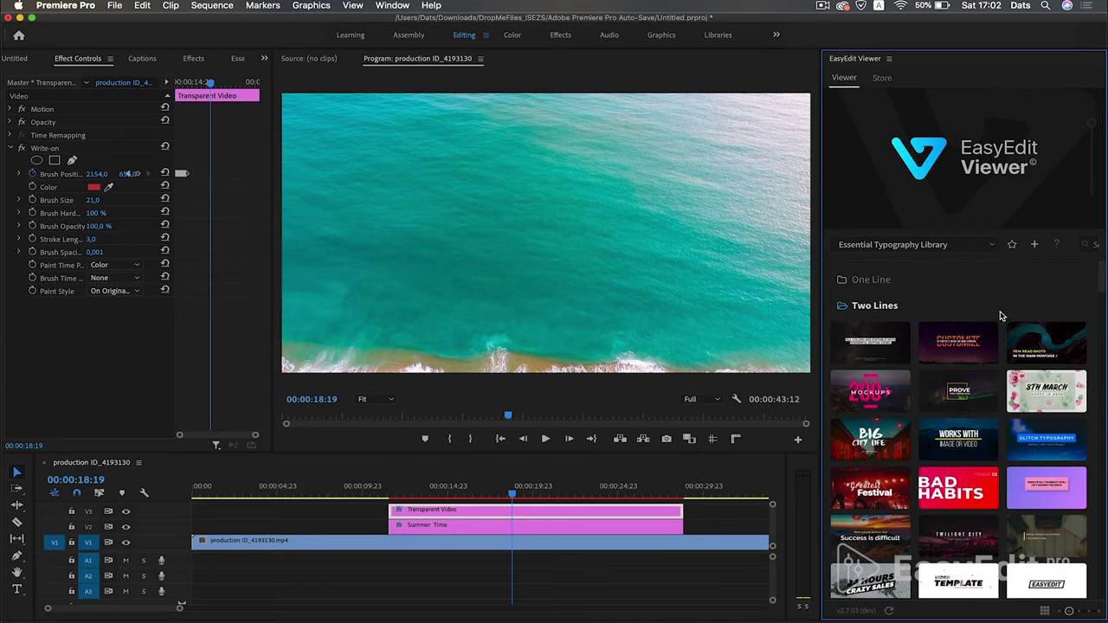
scroll(999, 310, down, 10)
scroll(1000, 310, down, 5)
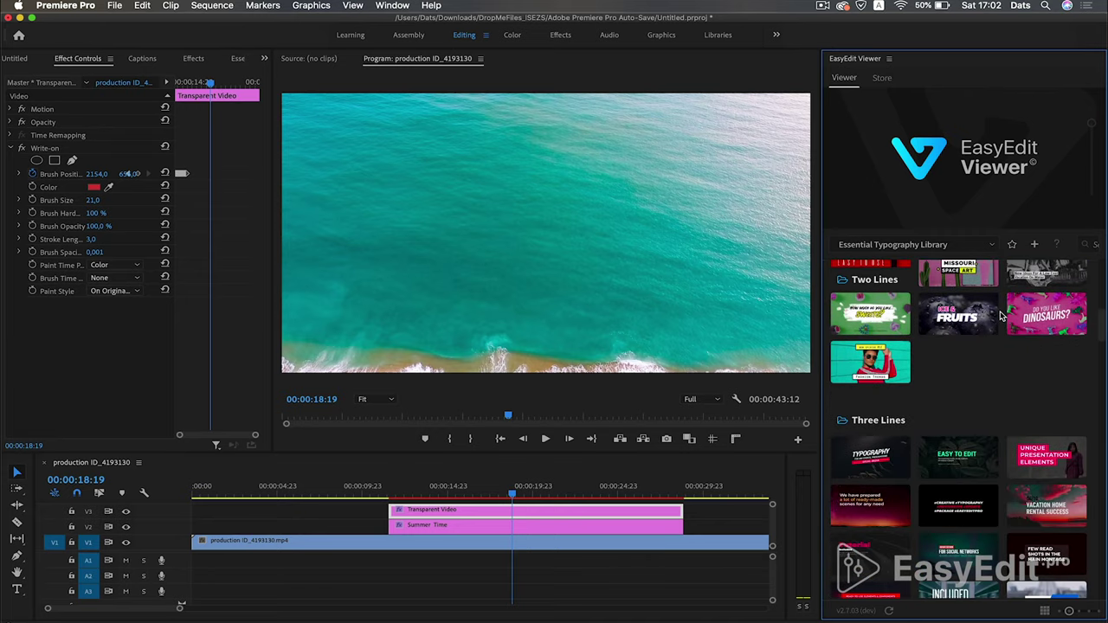
scroll(1000, 311, up, 10)
scroll(1001, 315, up, 5)
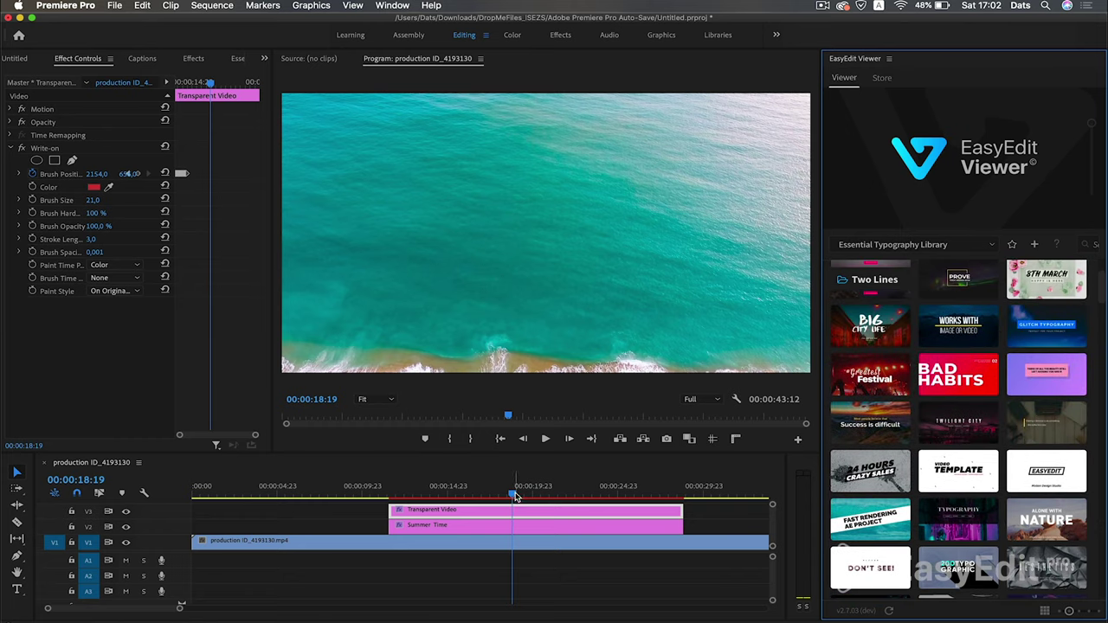
drag(515, 496, 330, 495)
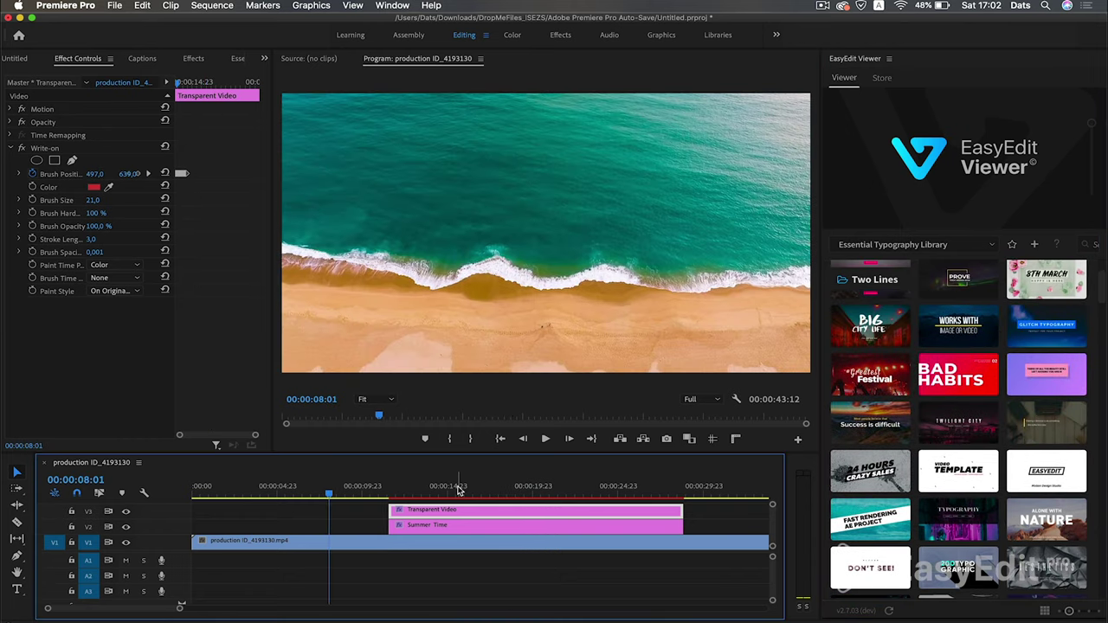
scroll(389, 568, down, 5)
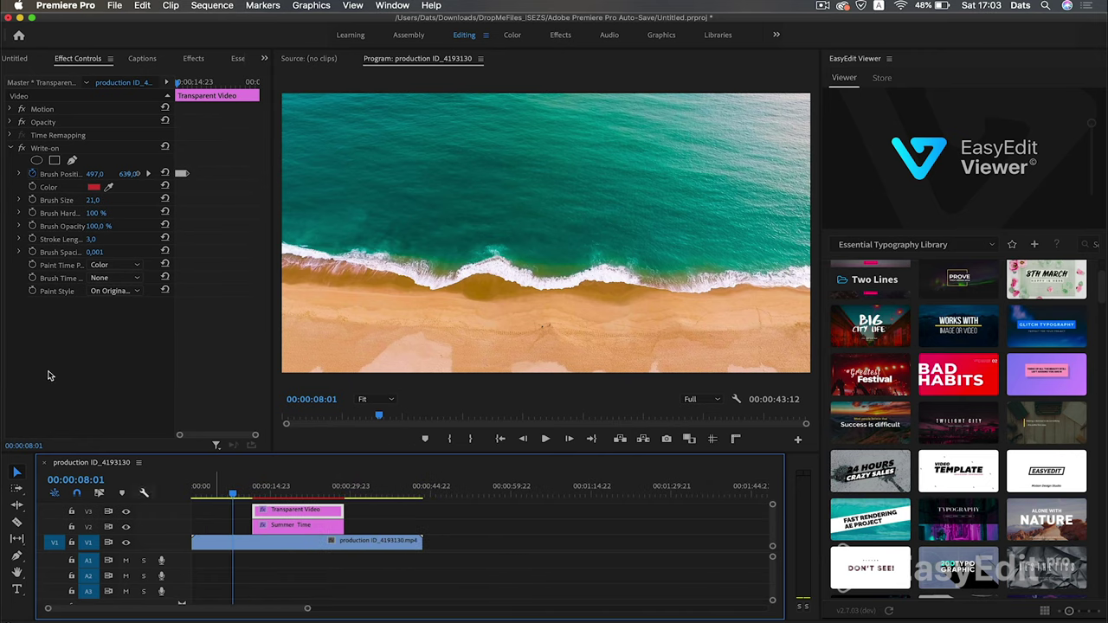
Drag another copy of production ID_4193130.mp4 onto V1 later in the sequence and scrub through it.
click(17, 59)
drag(104, 174, 485, 566)
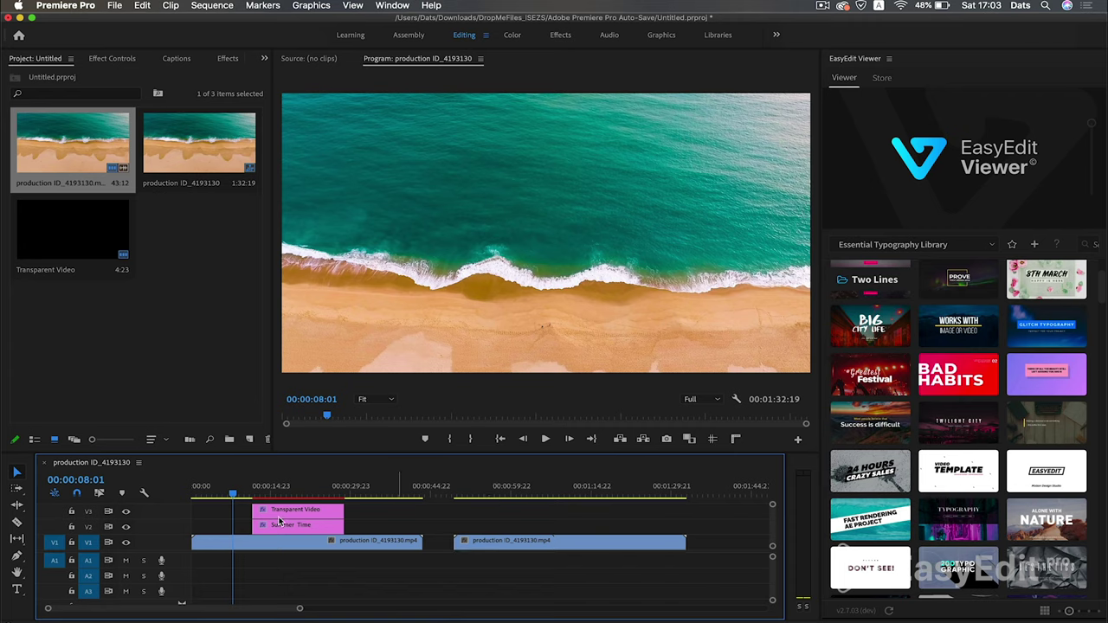
drag(234, 497, 248, 499)
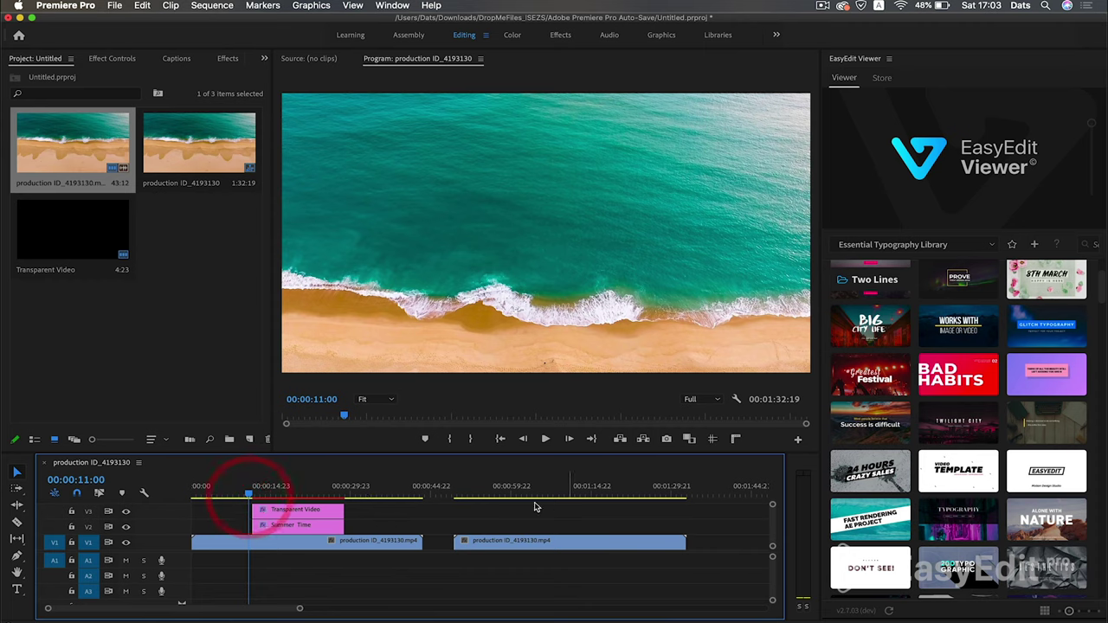
mouse_move(522, 497)
mouse_down()
mouse_move(493, 499)
mouse_move(514, 500)
mouse_up()
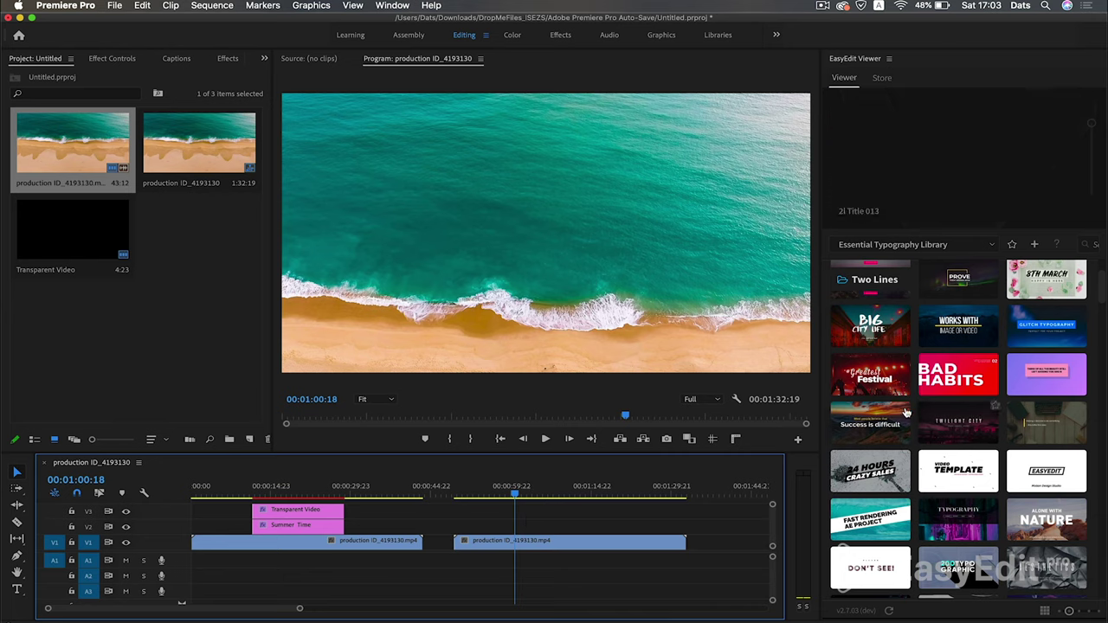
Insert EasyEdit's BAD HABITS title template onto the timeline and play it to preview the animation.
mouse_move(889, 386)
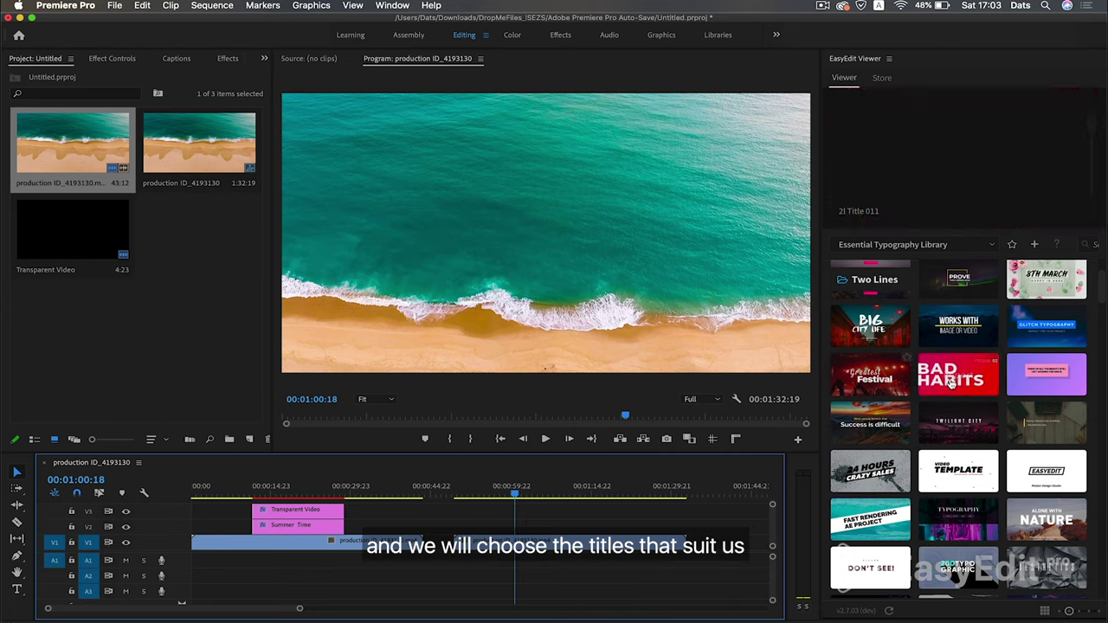
mouse_move(950, 382)
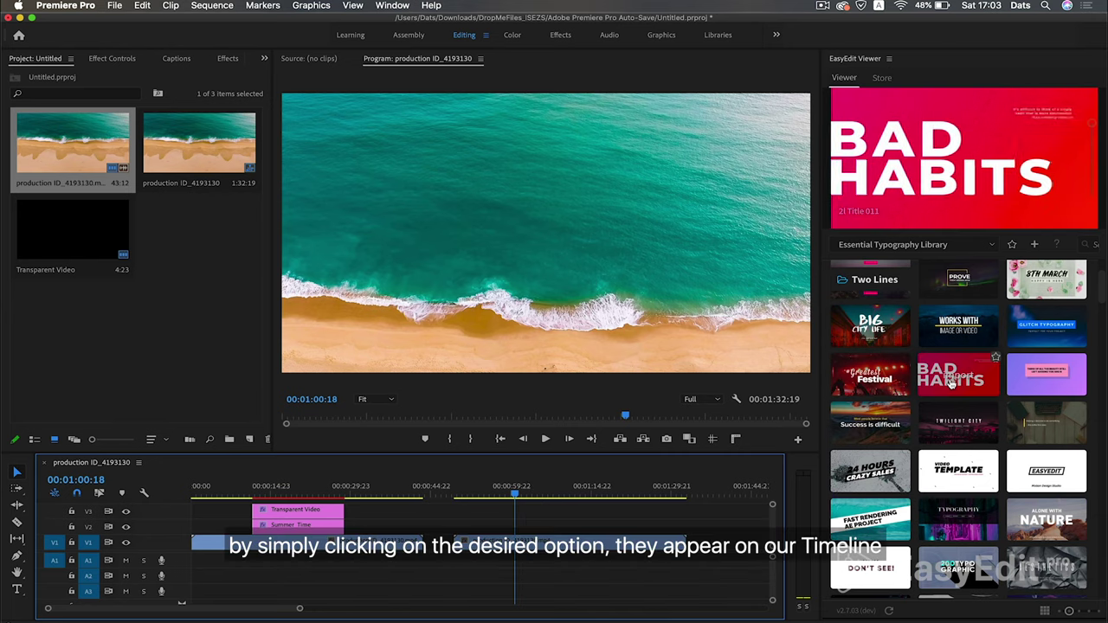
click(950, 383)
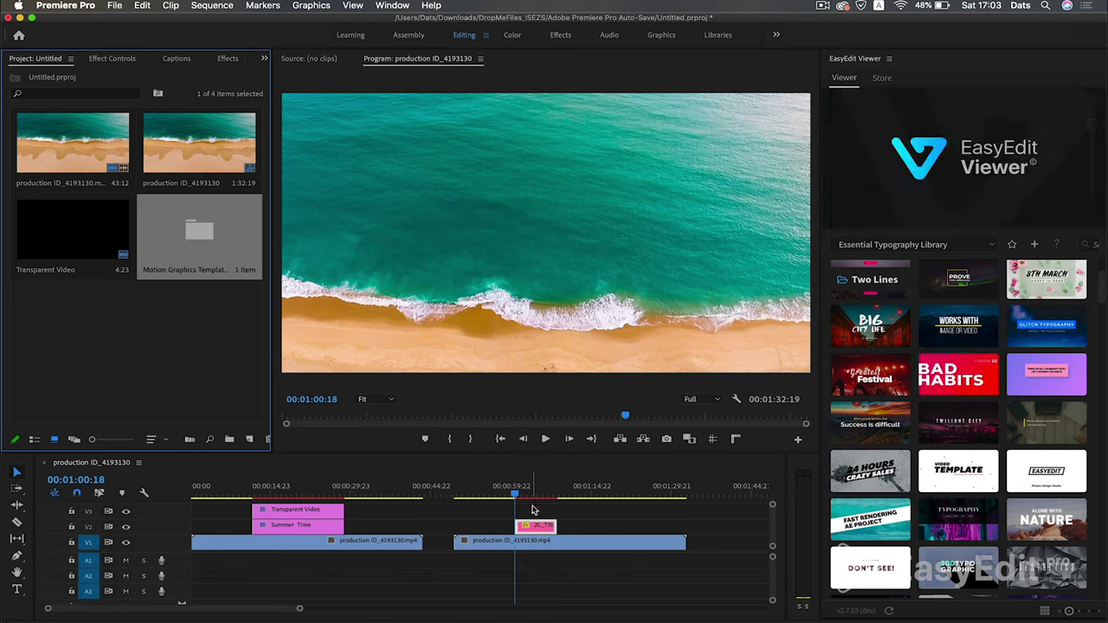
key(space)
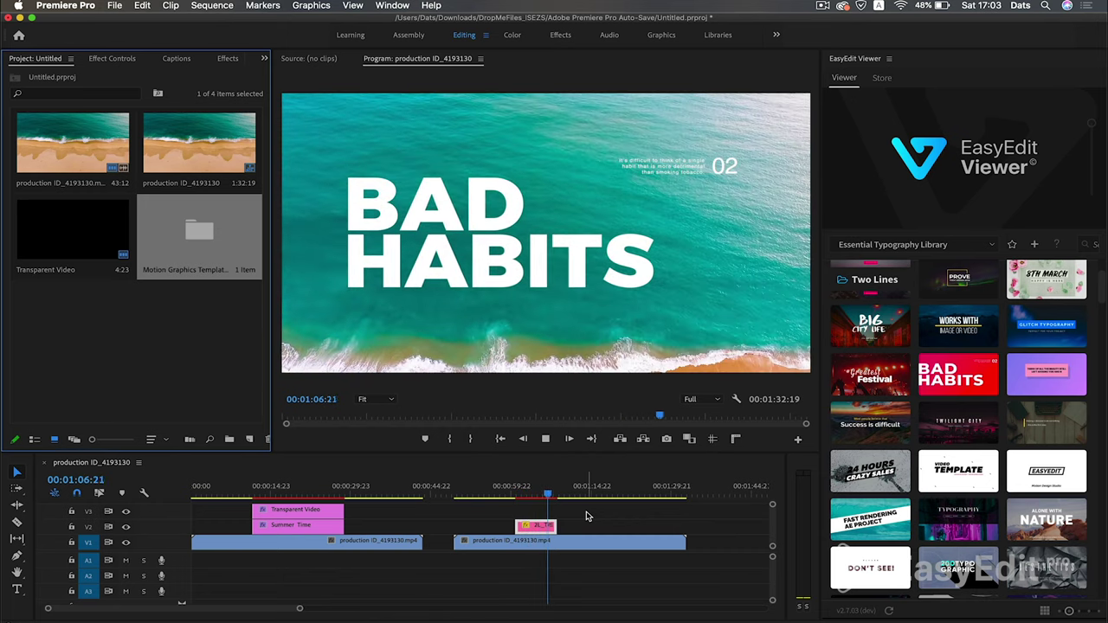
key(space)
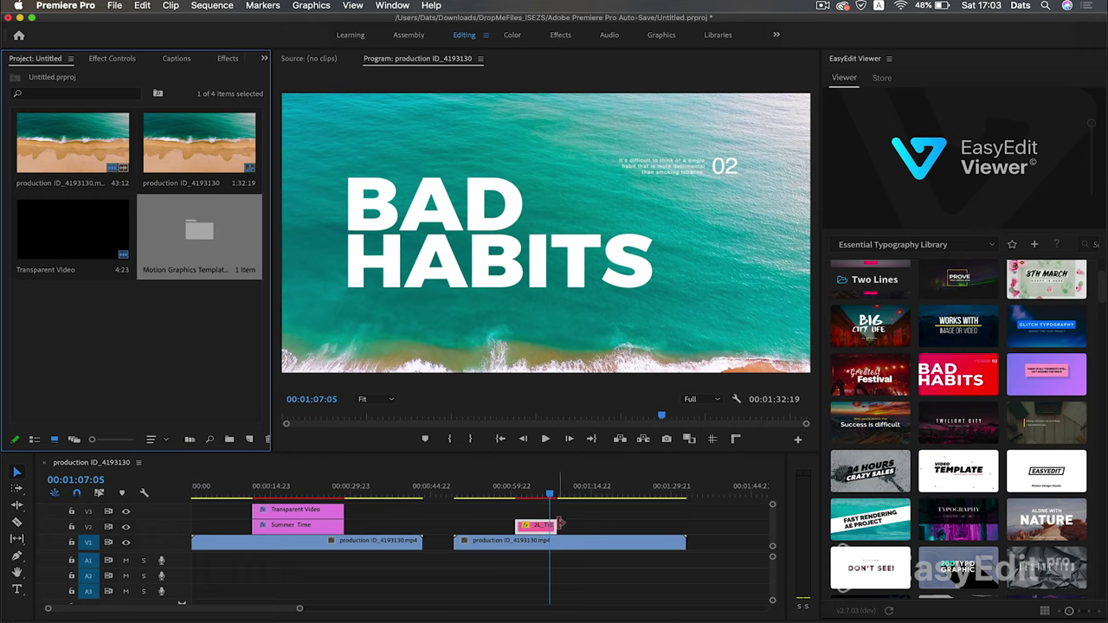
In the title's Essential Graphics settings, change the first line from BAD to Summer, keeping Montserrat.
click(225, 58)
click(231, 61)
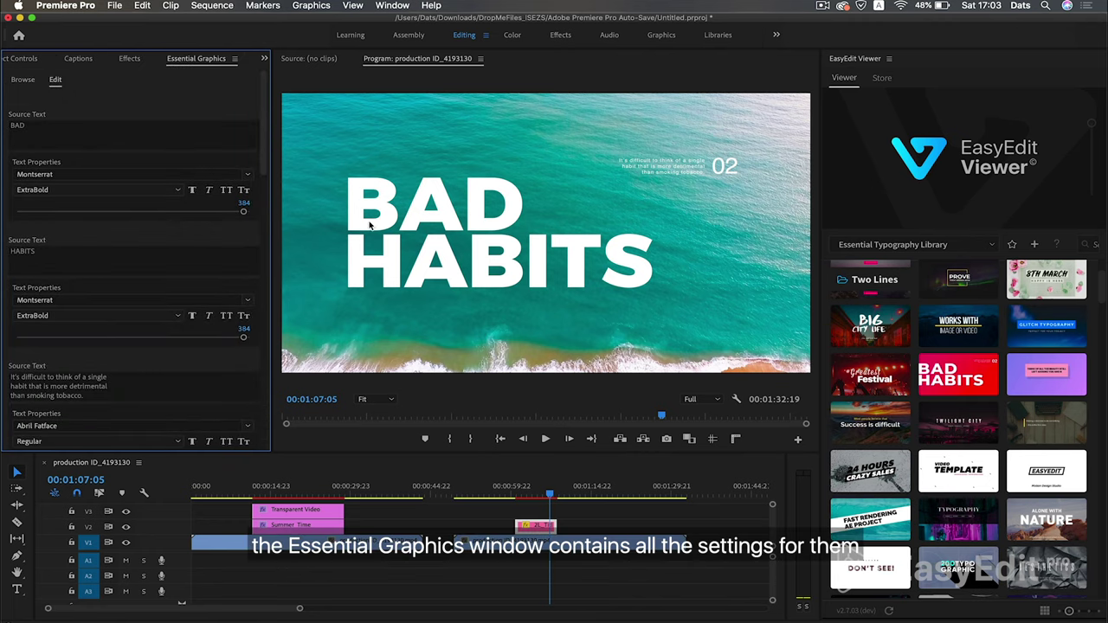
click(160, 142)
text(Summer)
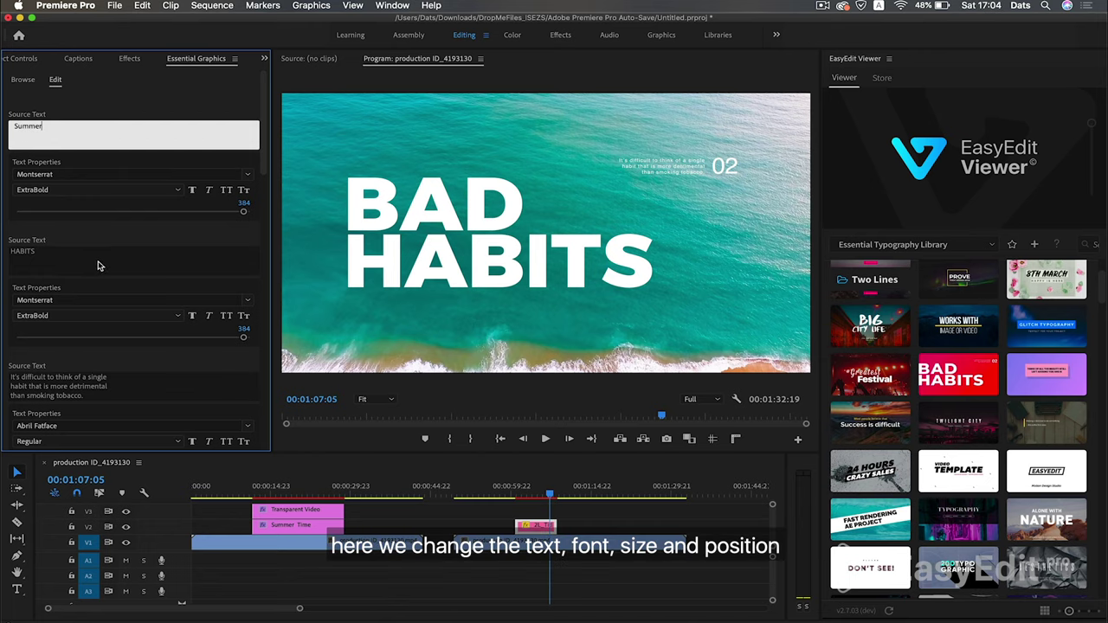
click(248, 179)
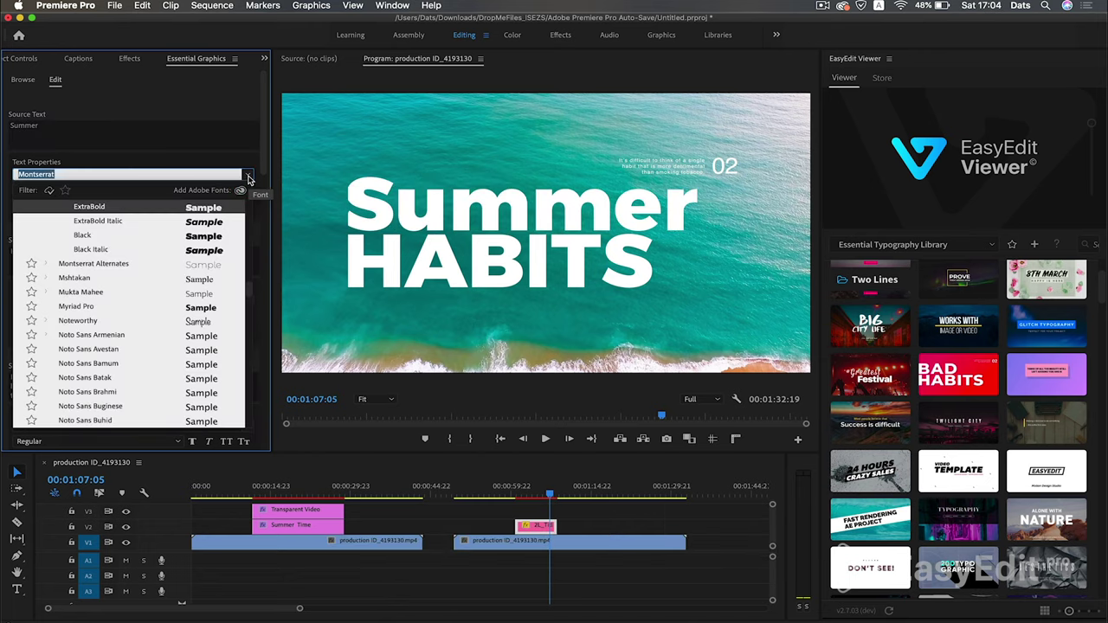
click(248, 178)
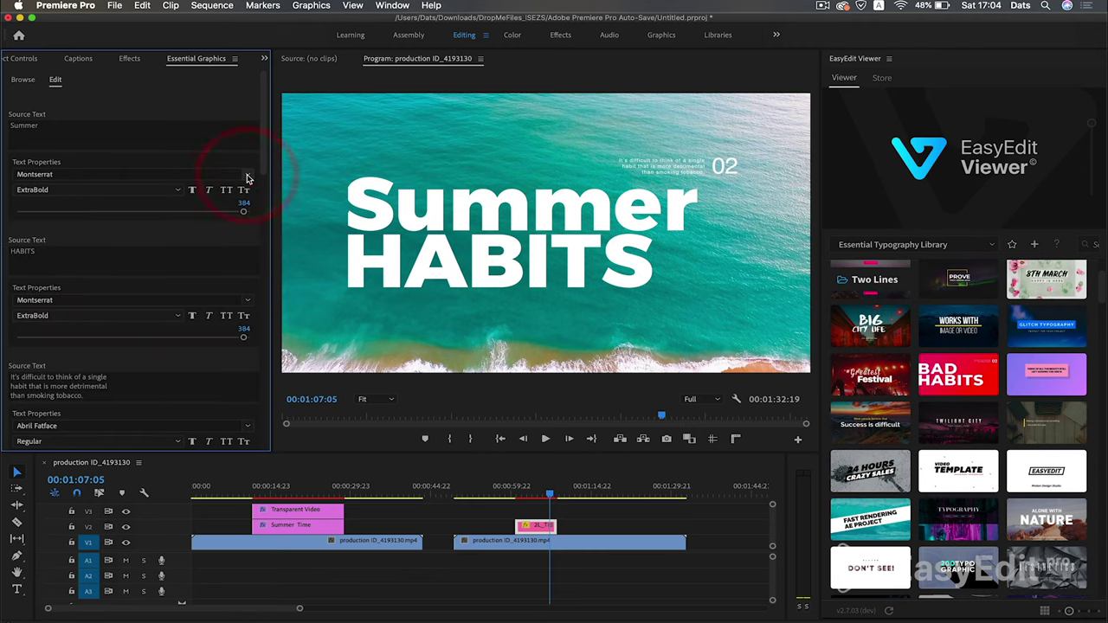
Replace HABITS with Time and reduce the Summer line's font size to 361.
double_click(115, 261)
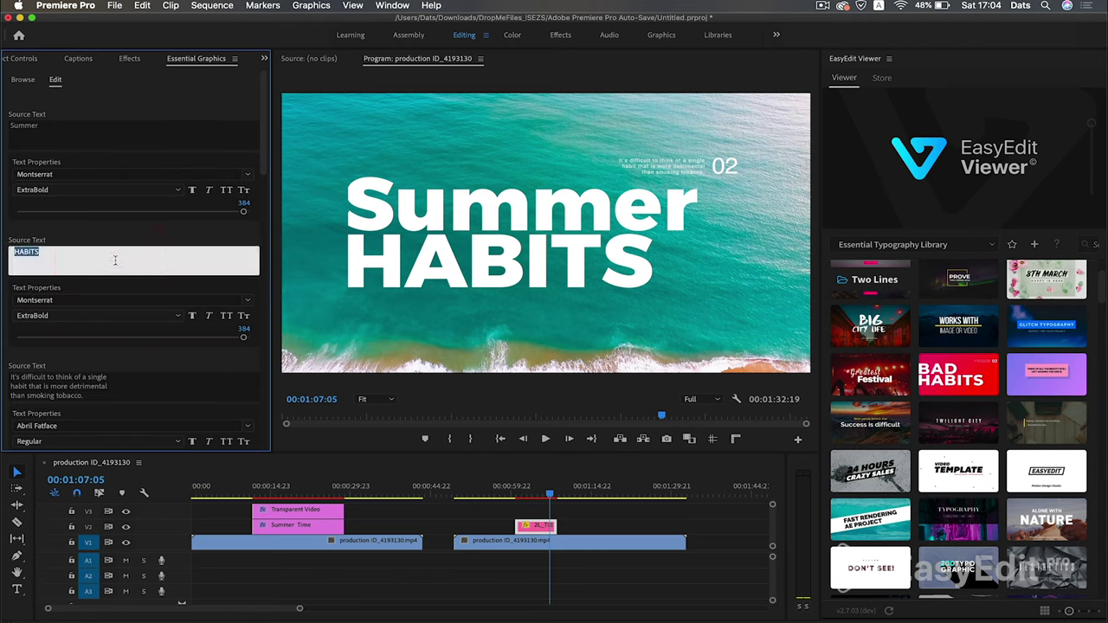
click(164, 239)
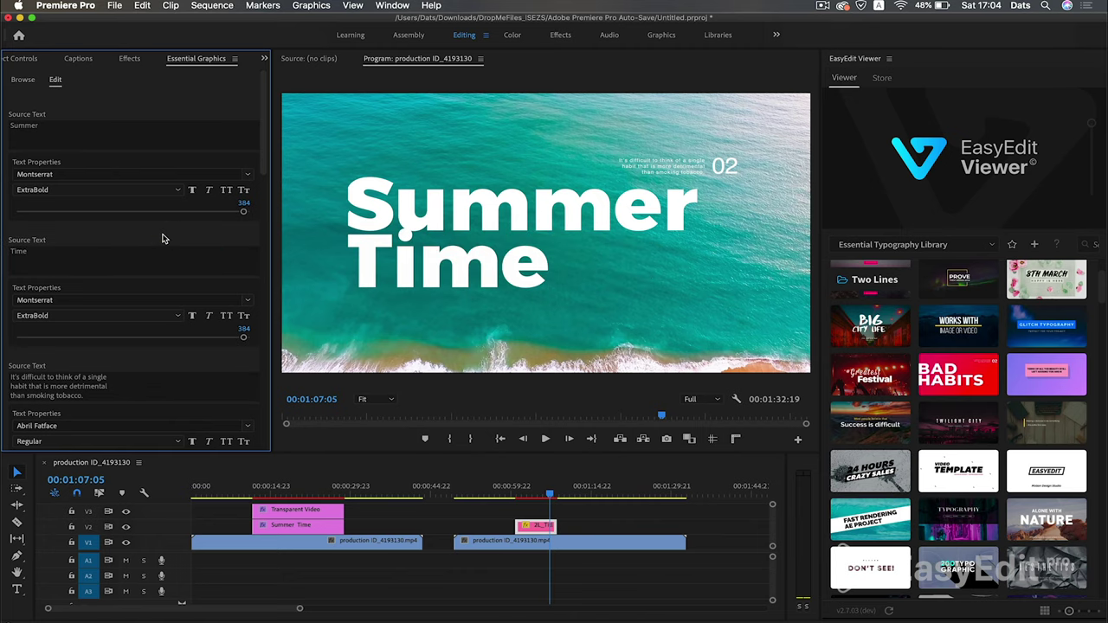
drag(243, 211, 228, 214)
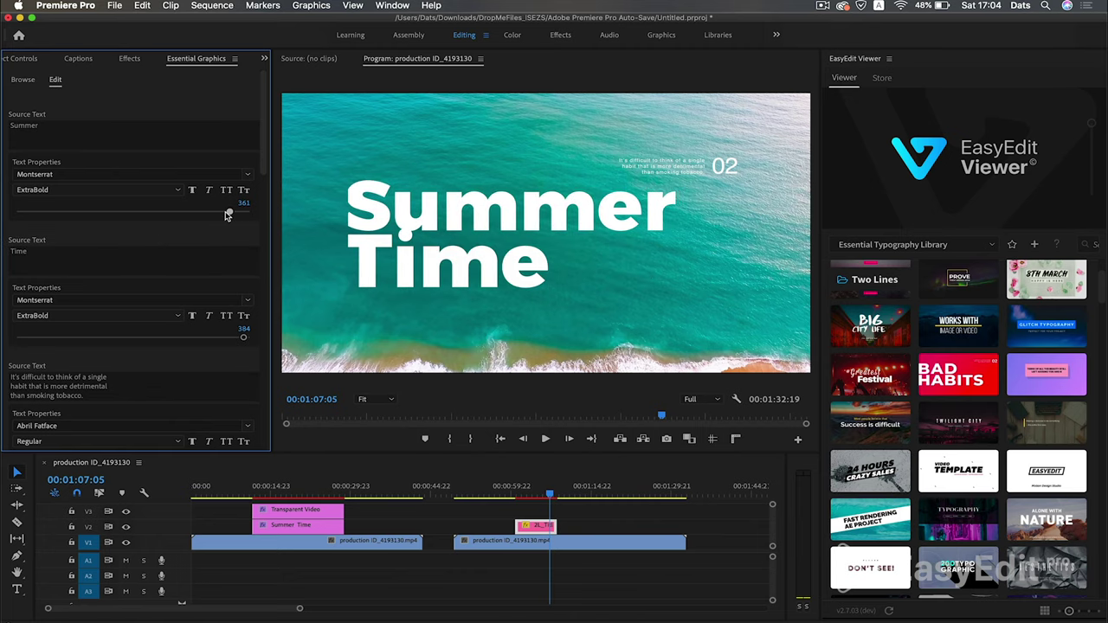
Shift the Summer and Time lines right to horizontal position 75.
scroll(229, 238, down, 10)
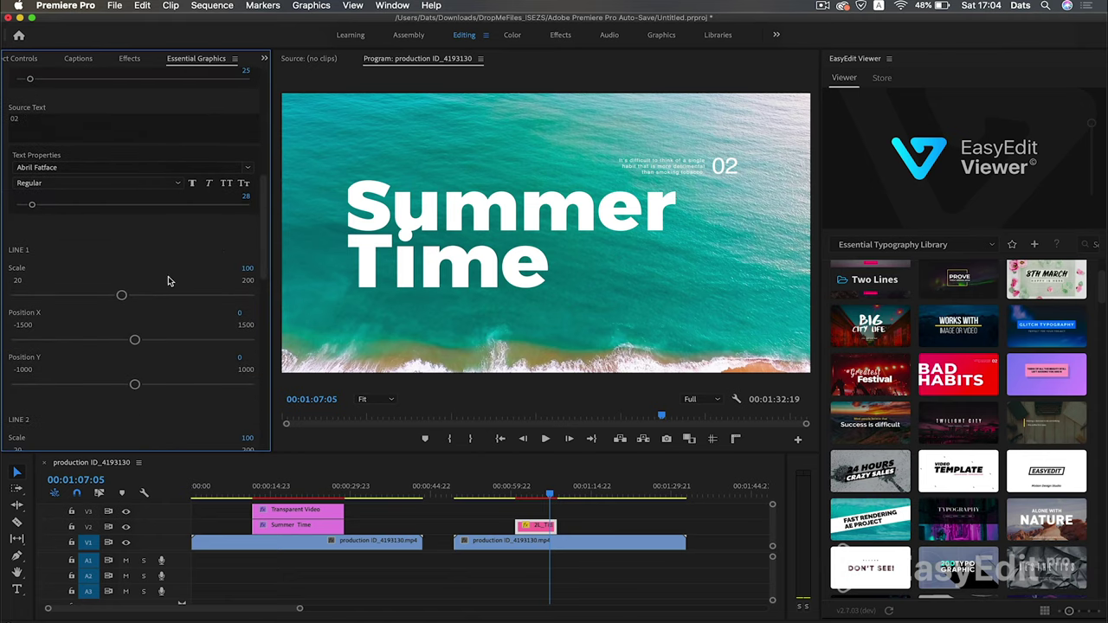
drag(134, 339, 138, 342)
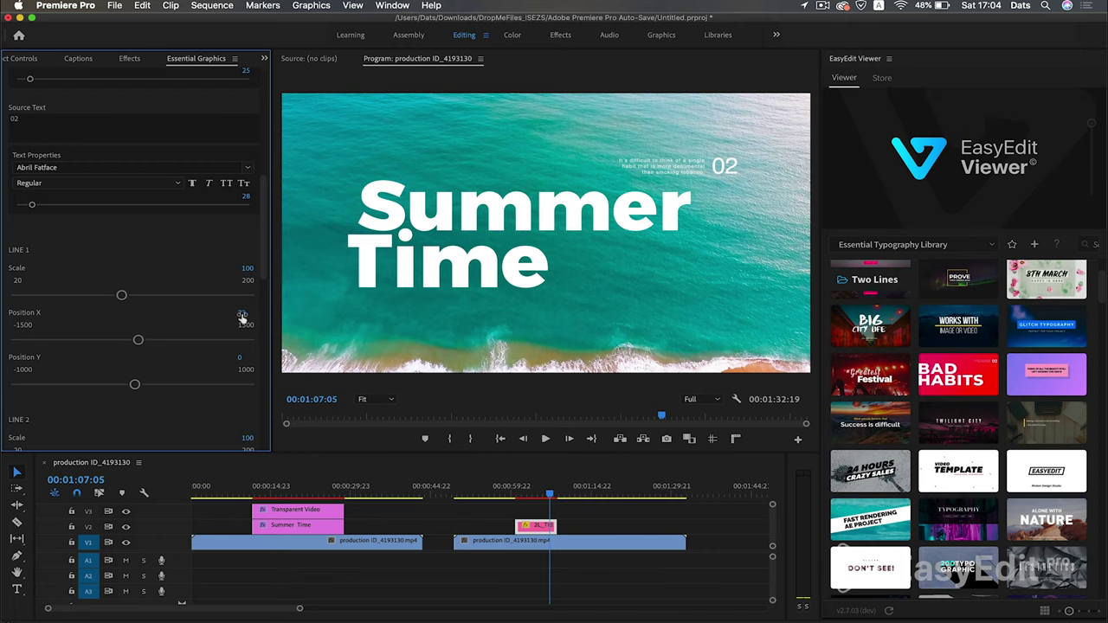
key(Return)
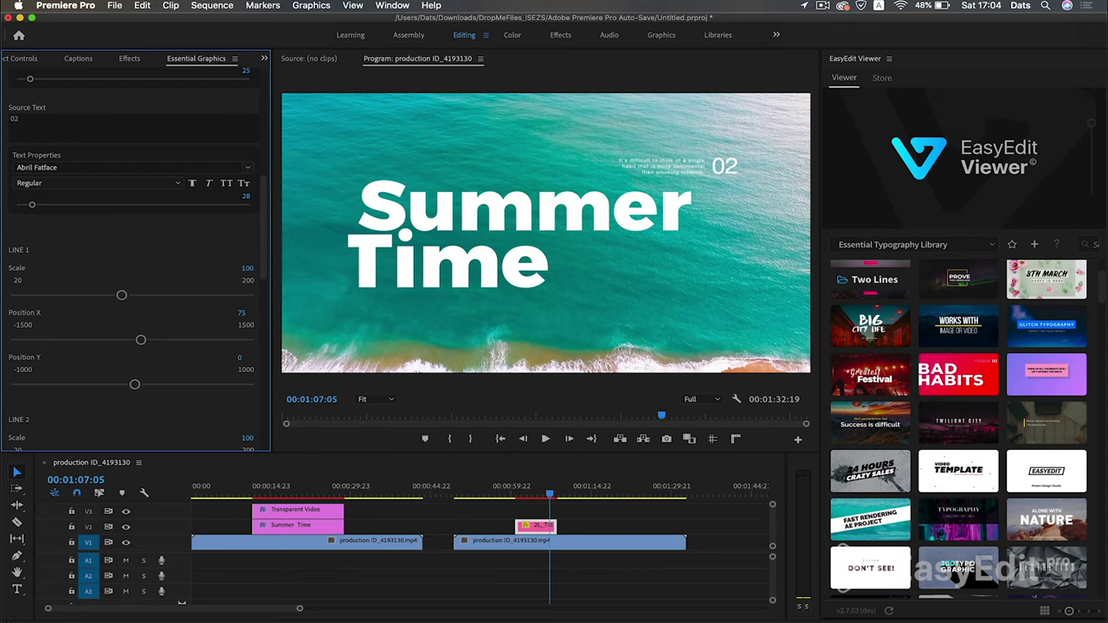
scroll(176, 375, down, 3)
scroll(176, 375, down, 2)
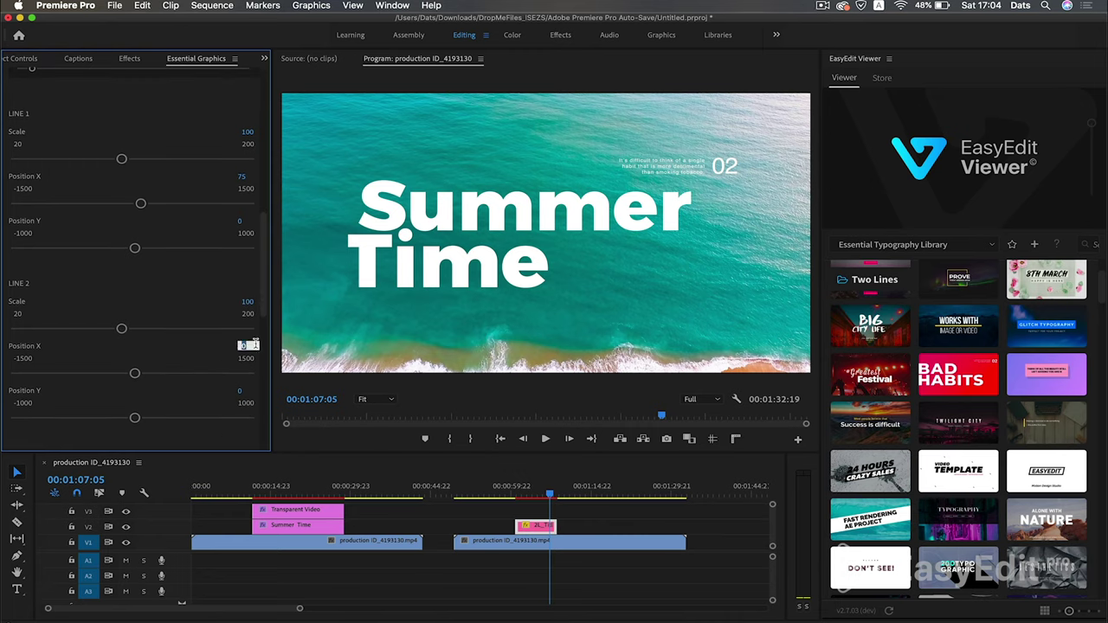
text(75)
key(Return)
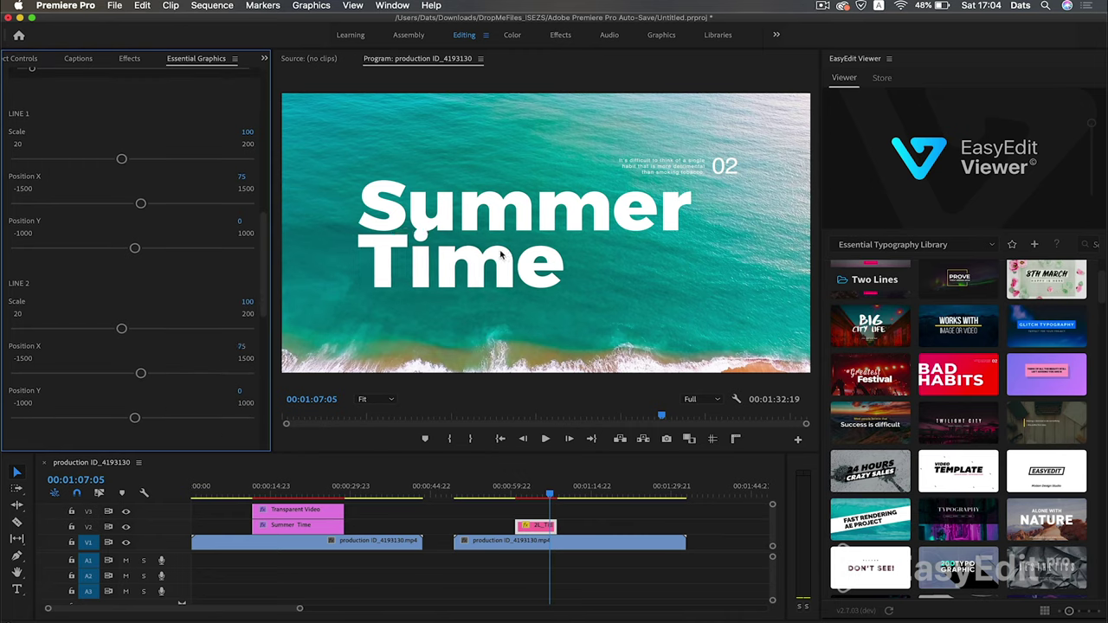
Clear the '02' label and paragraph text, then move line 2 to Position Y about 37.
scroll(78, 320, down, 15)
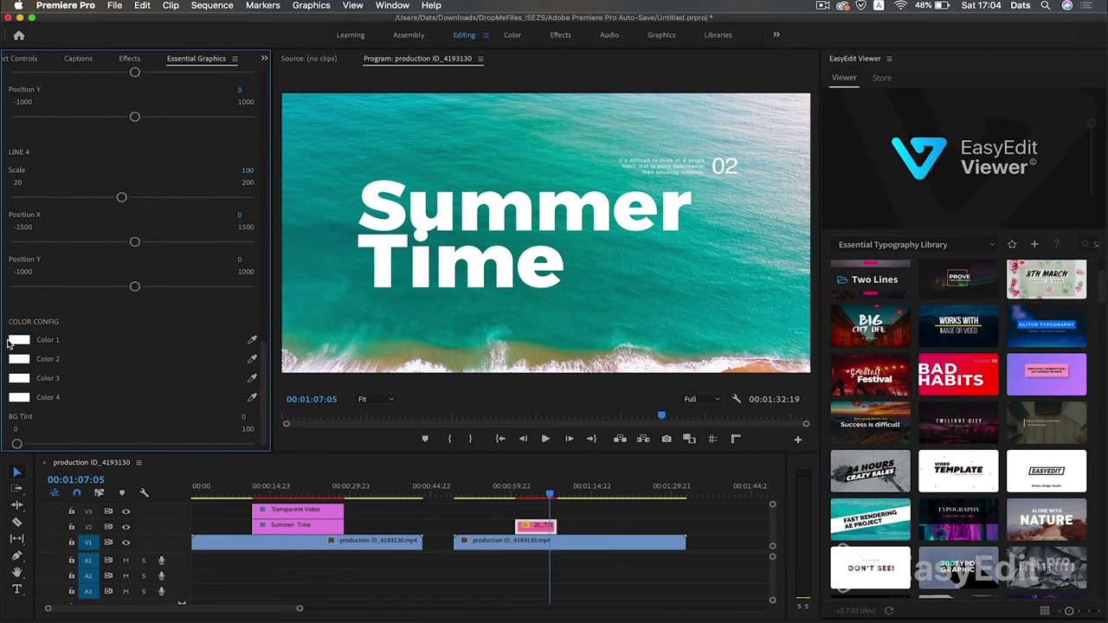
scroll(112, 383, up, 20)
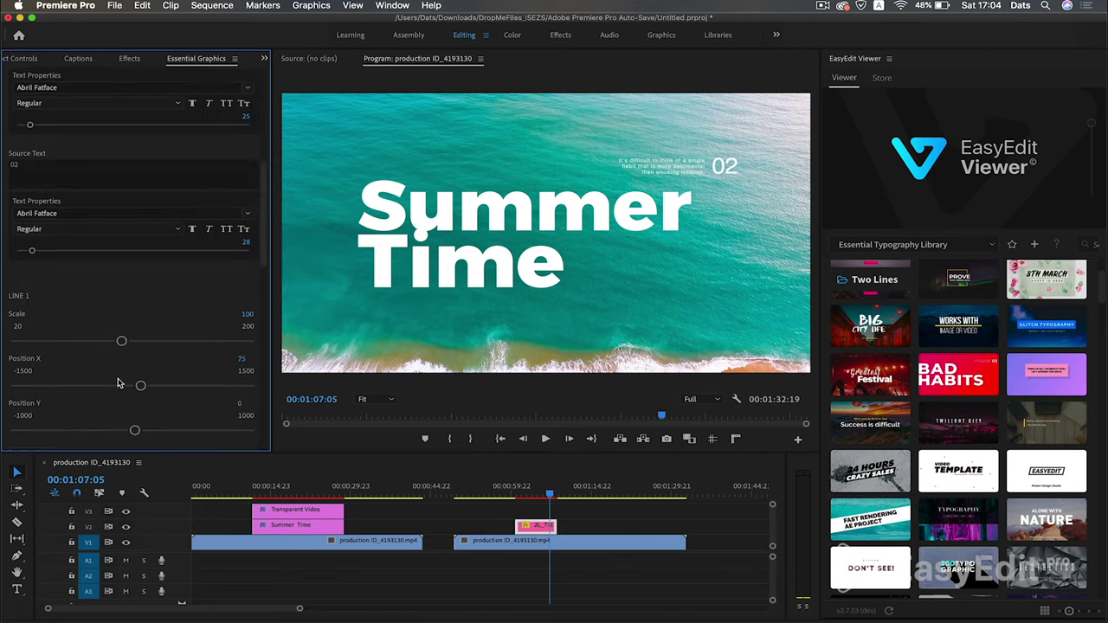
scroll(118, 382, up, 1)
click(101, 313)
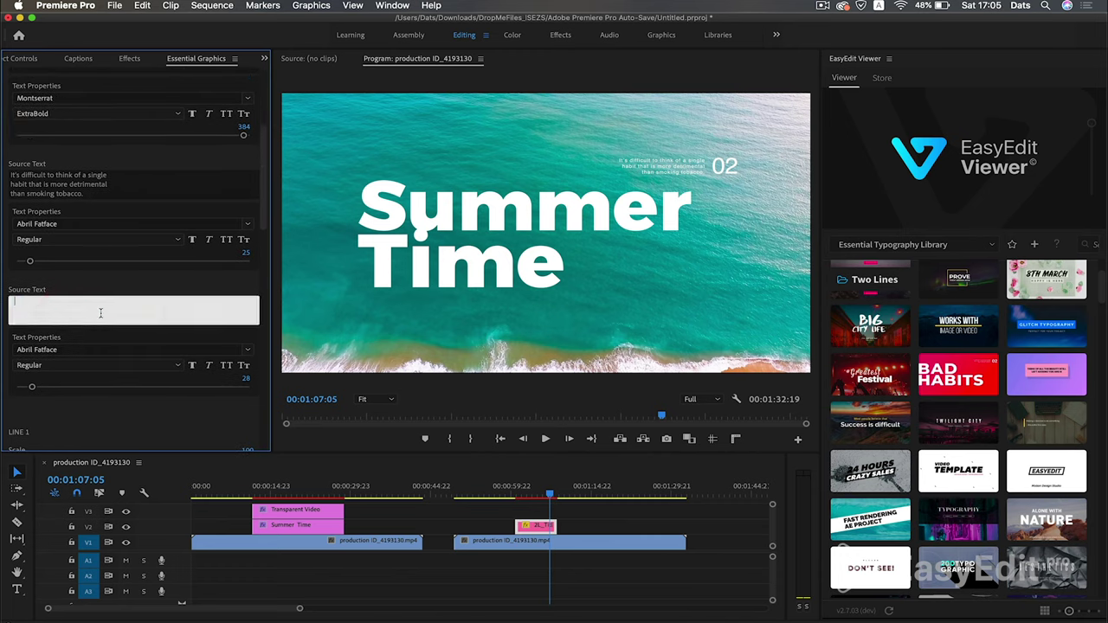
key(BackSpace)
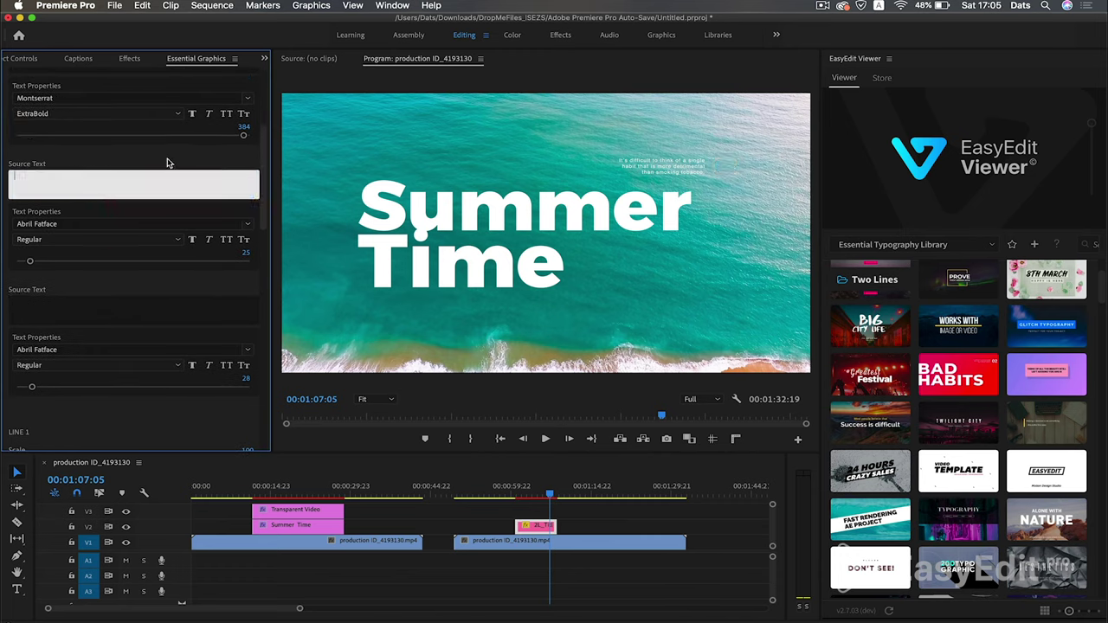
scroll(130, 246, down, 10)
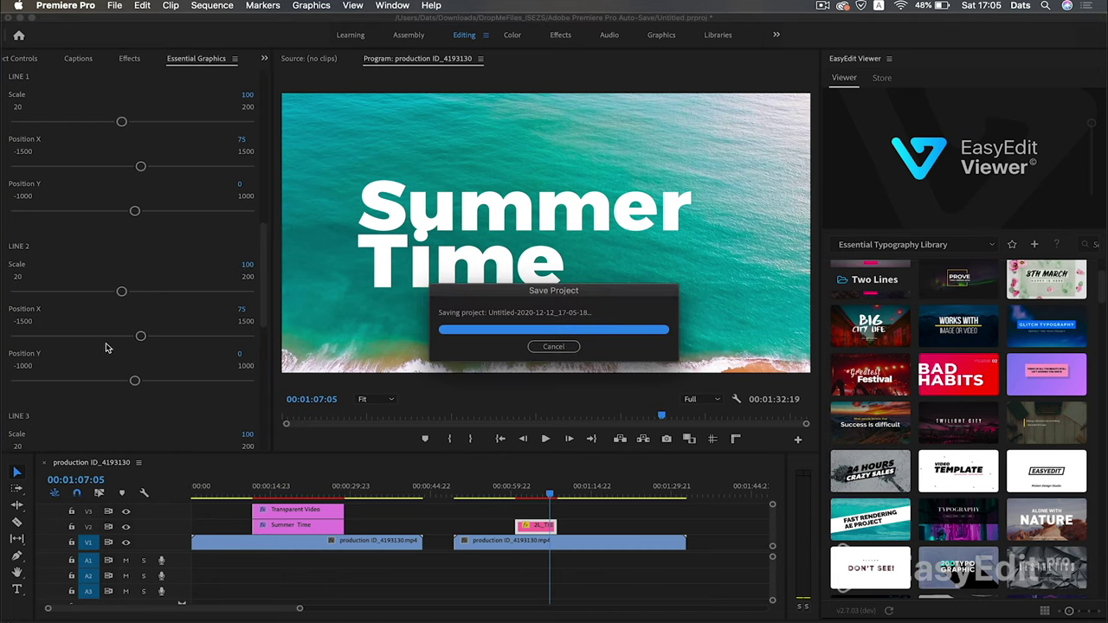
drag(134, 382, 136, 384)
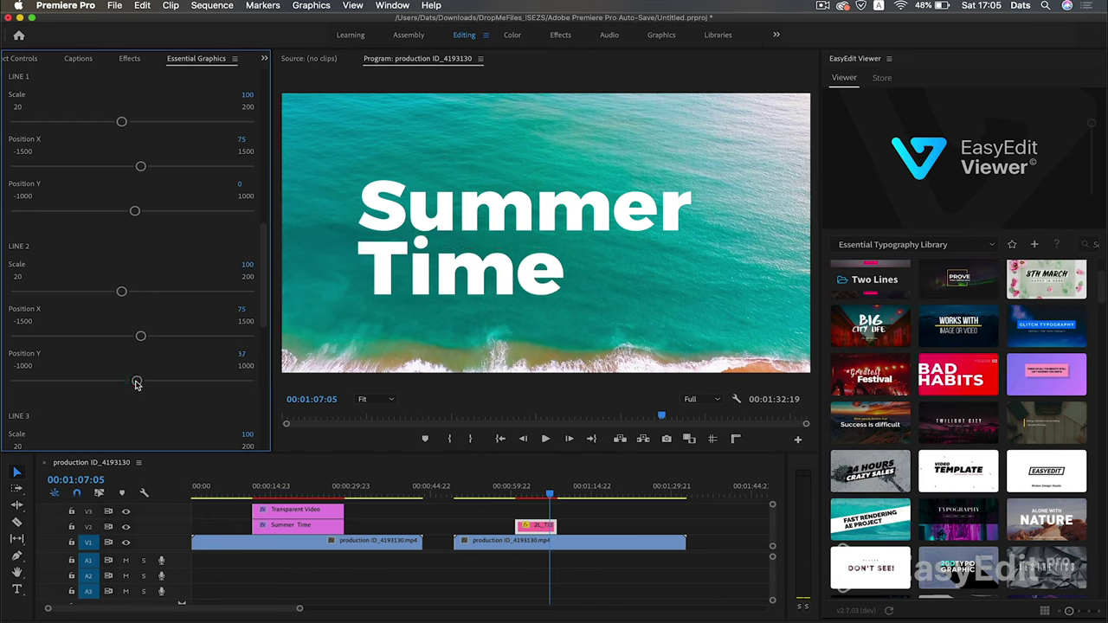
In the title's Motion settings, set Position to 1054, 550 and Scale to 112.
click(33, 60)
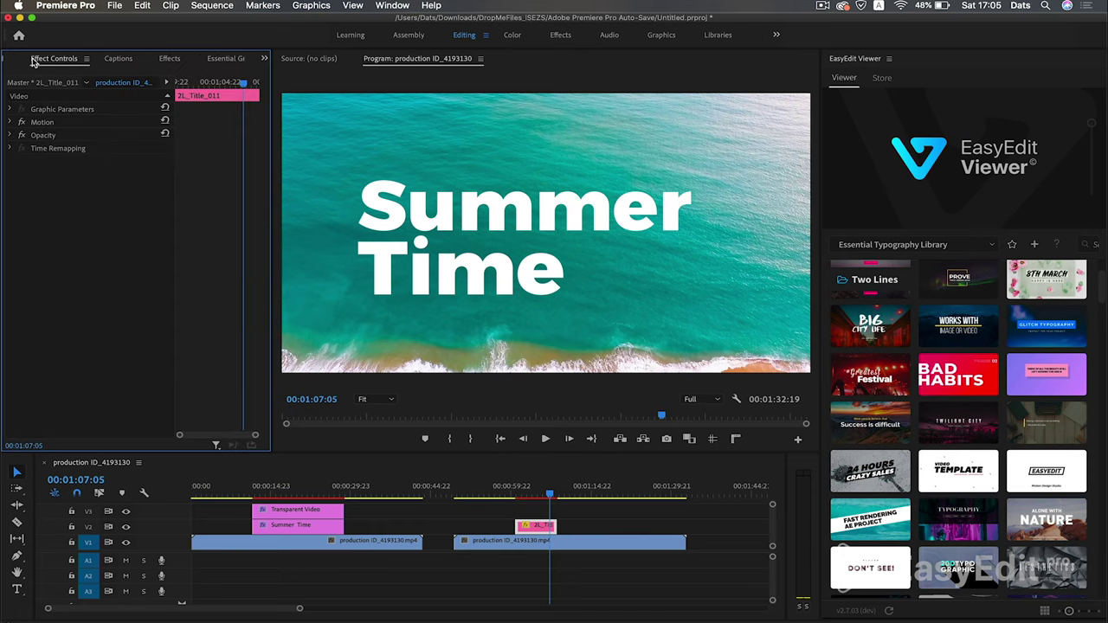
click(11, 123)
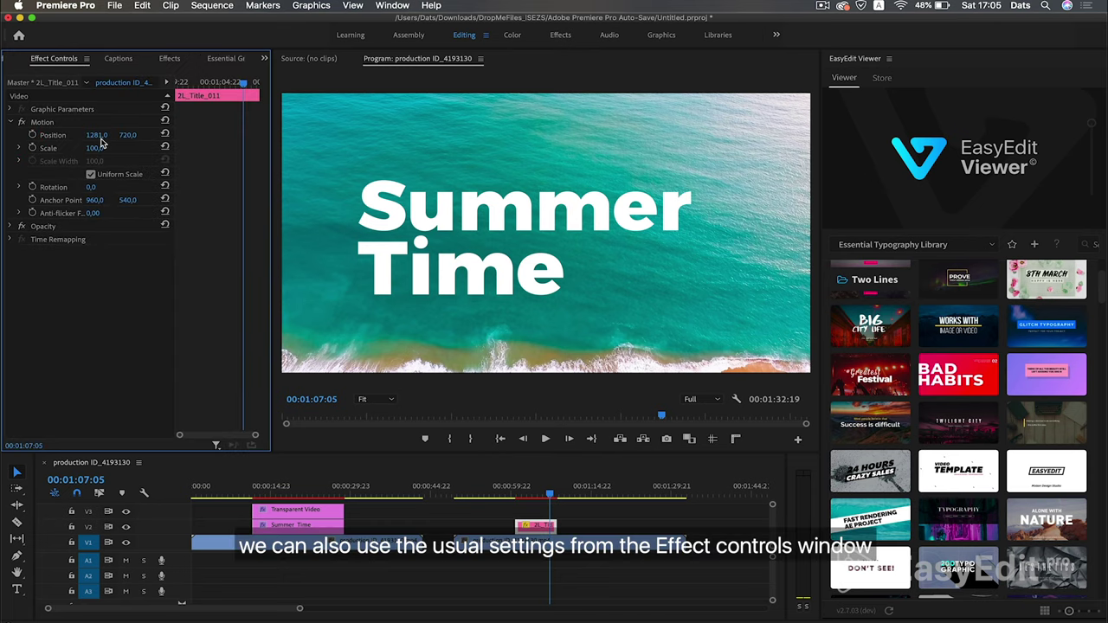
mouse_move(100, 136)
mouse_down()
mouse_move(71, 136)
mouse_move(133, 136)
mouse_move(139, 149)
mouse_move(106, 149)
mouse_up()
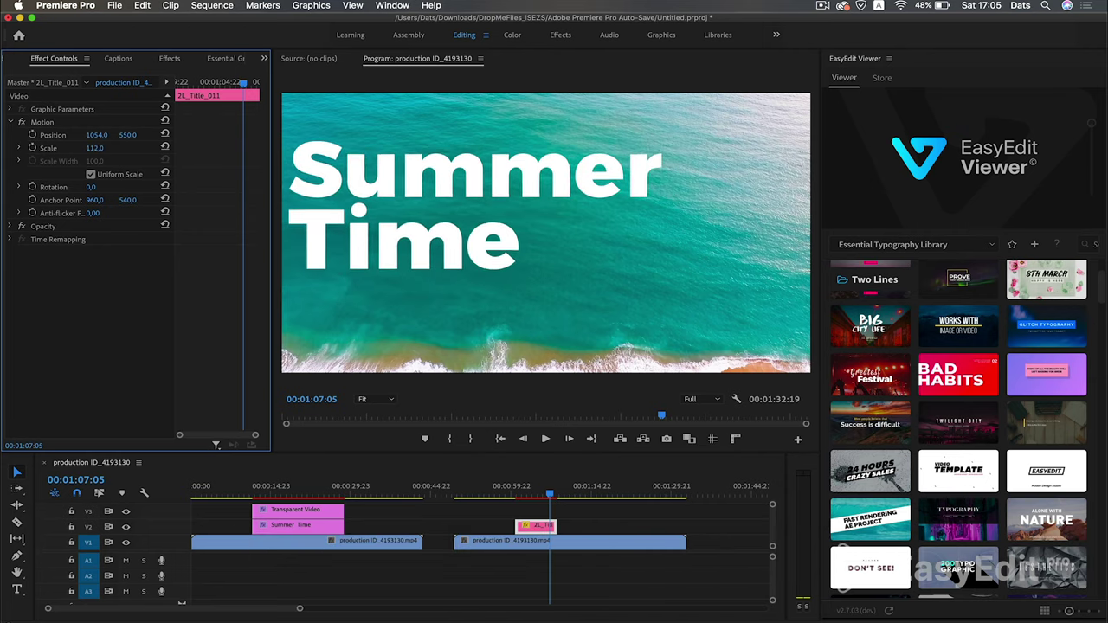
Render timeline previews and play the Summer Time template title from about 00:00:59:19.
click(511, 494)
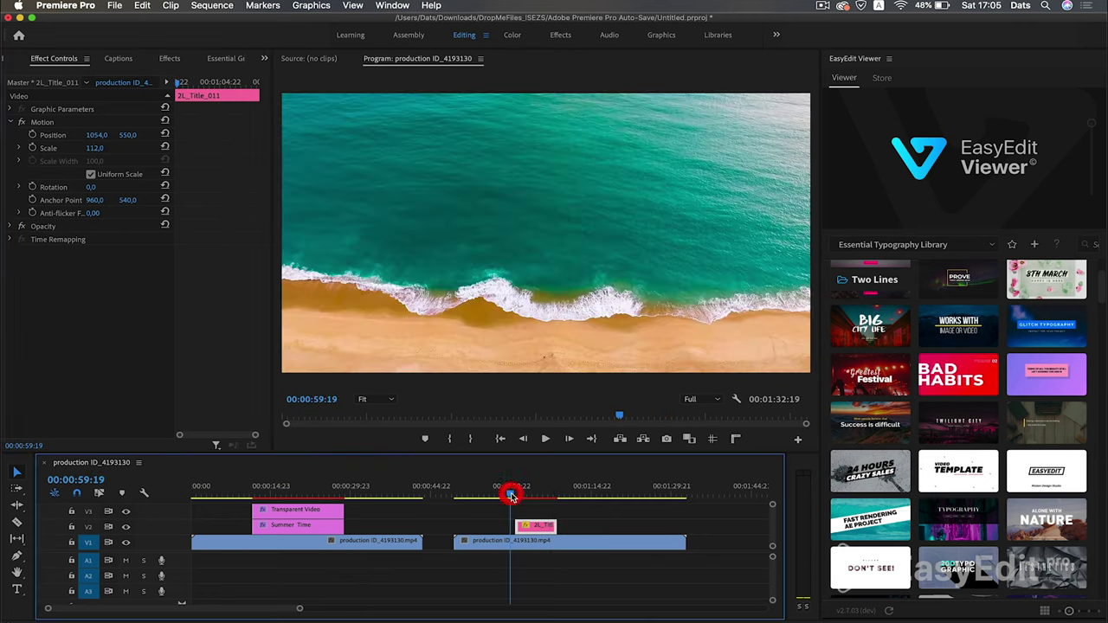
key(Return)
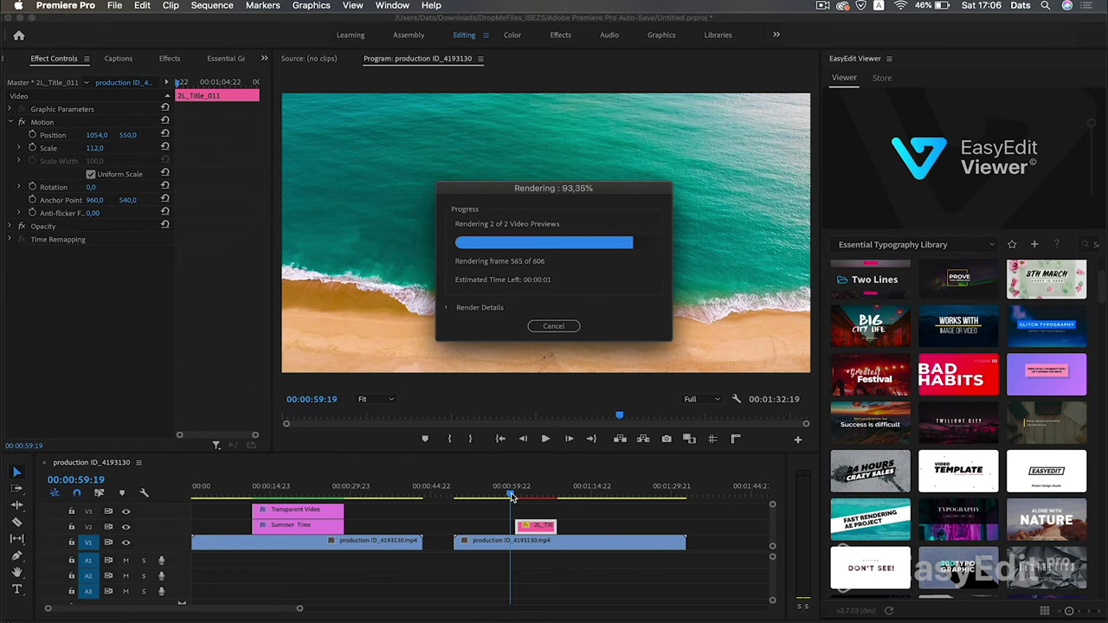
click(507, 495)
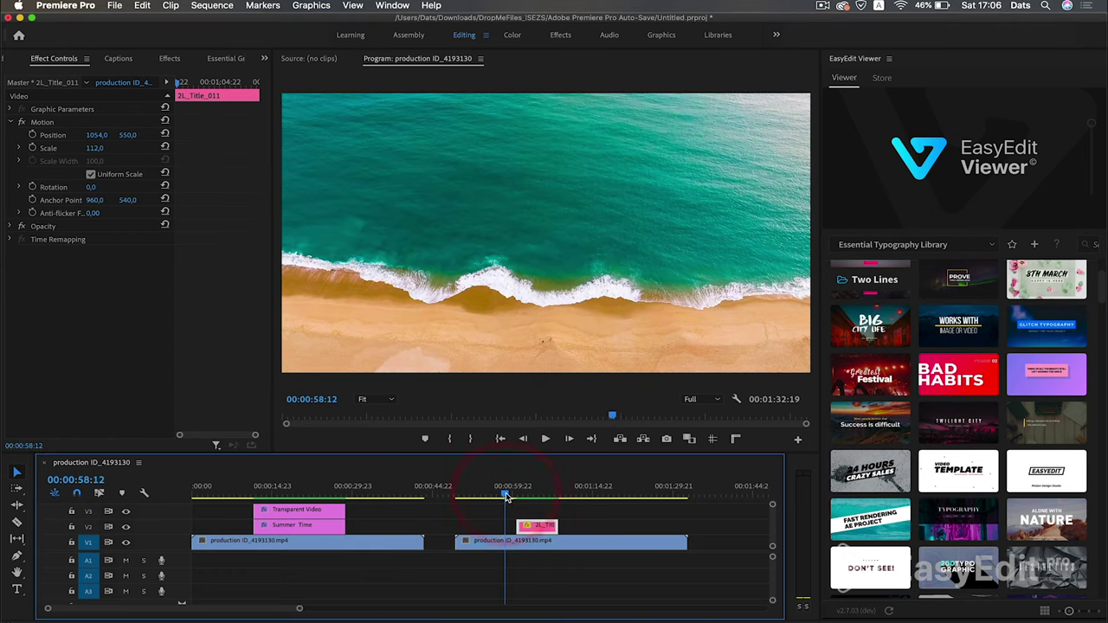
key(space)
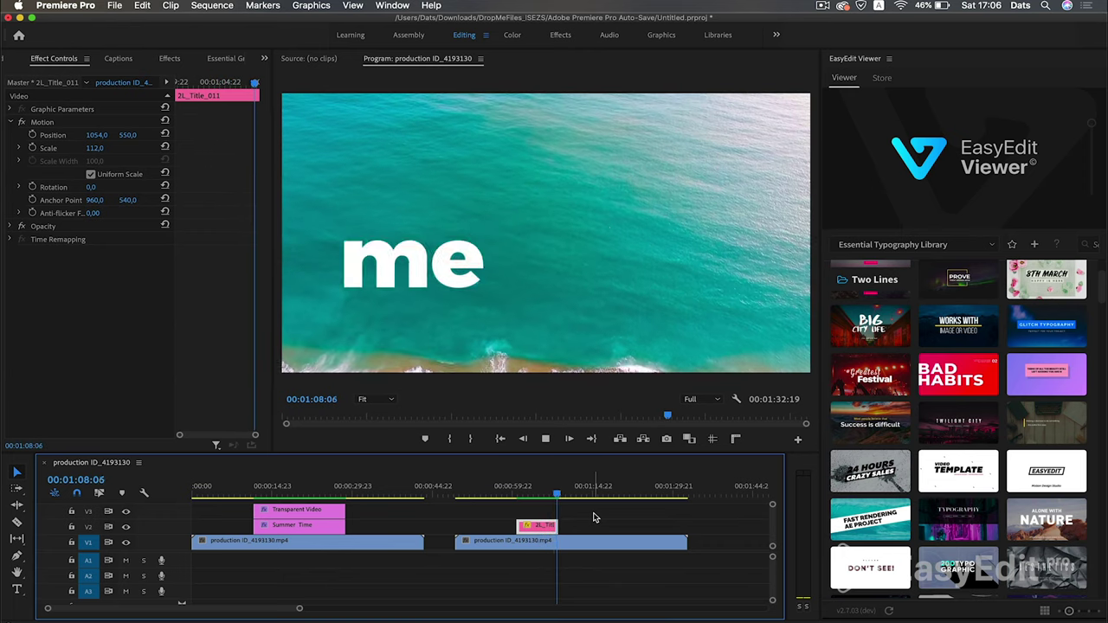
key(space)
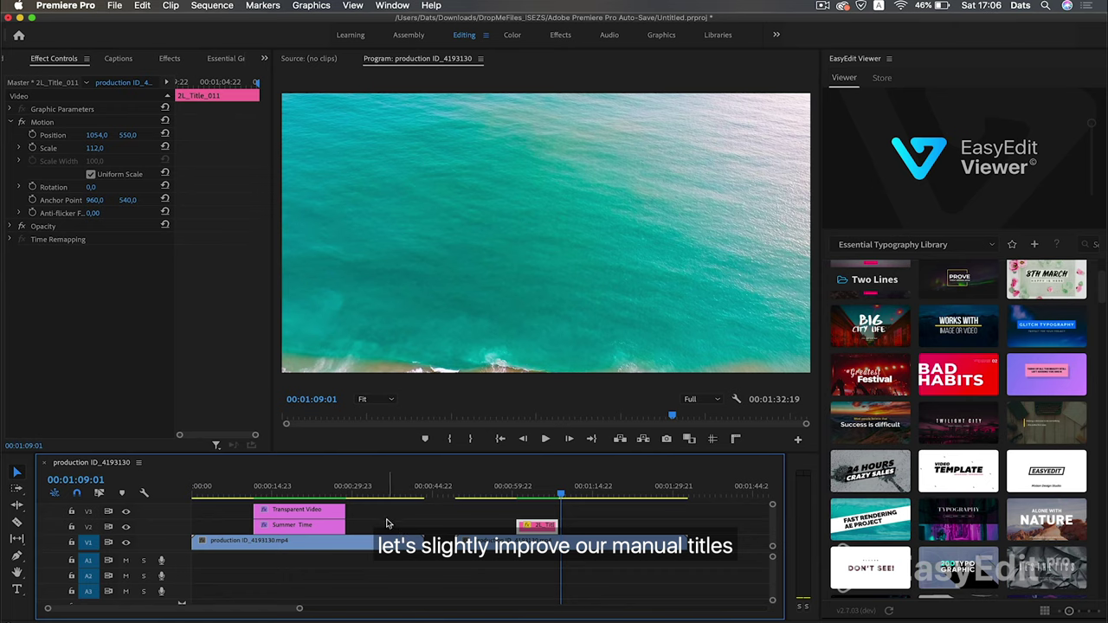
Nest the Transparent Video and Summer Time clips as 'Nested Sequence 01' on V2.
drag(388, 508, 285, 524)
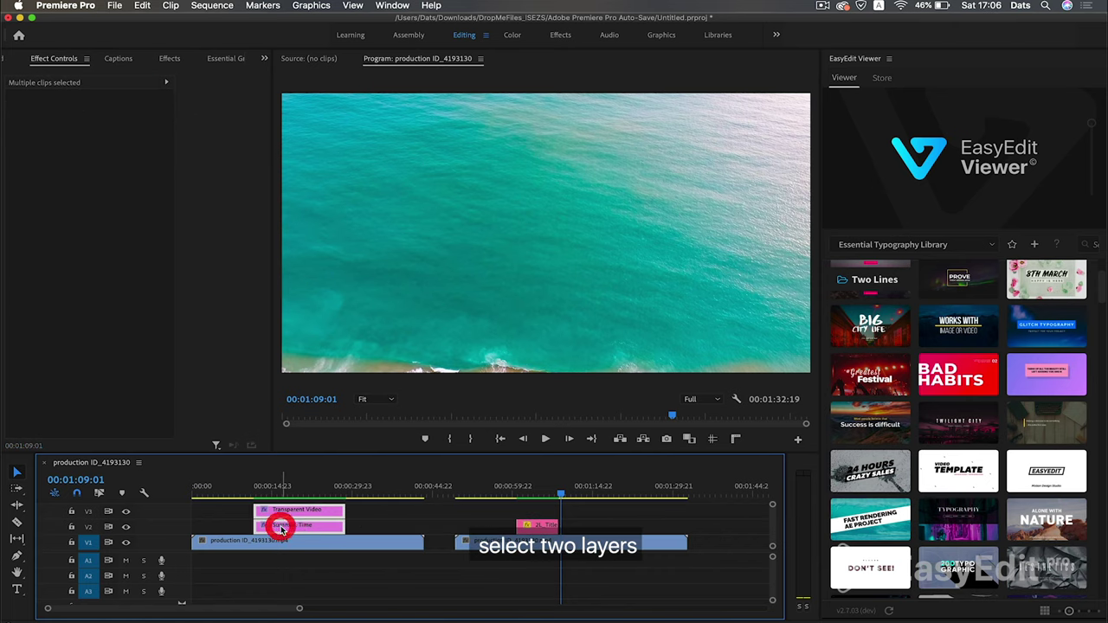
right_click(319, 514)
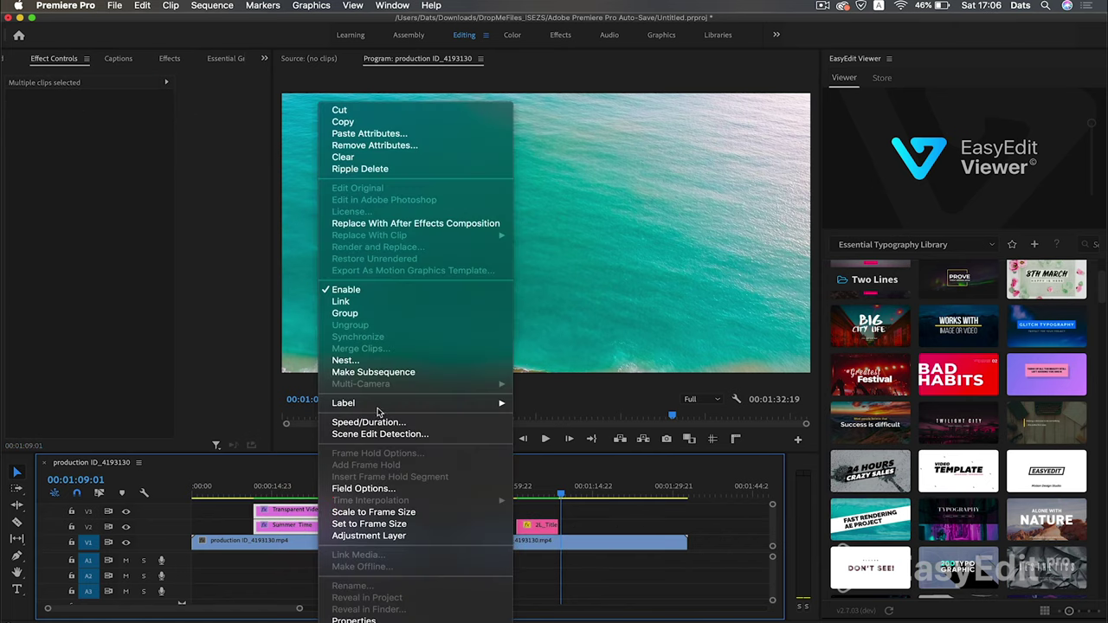
click(356, 361)
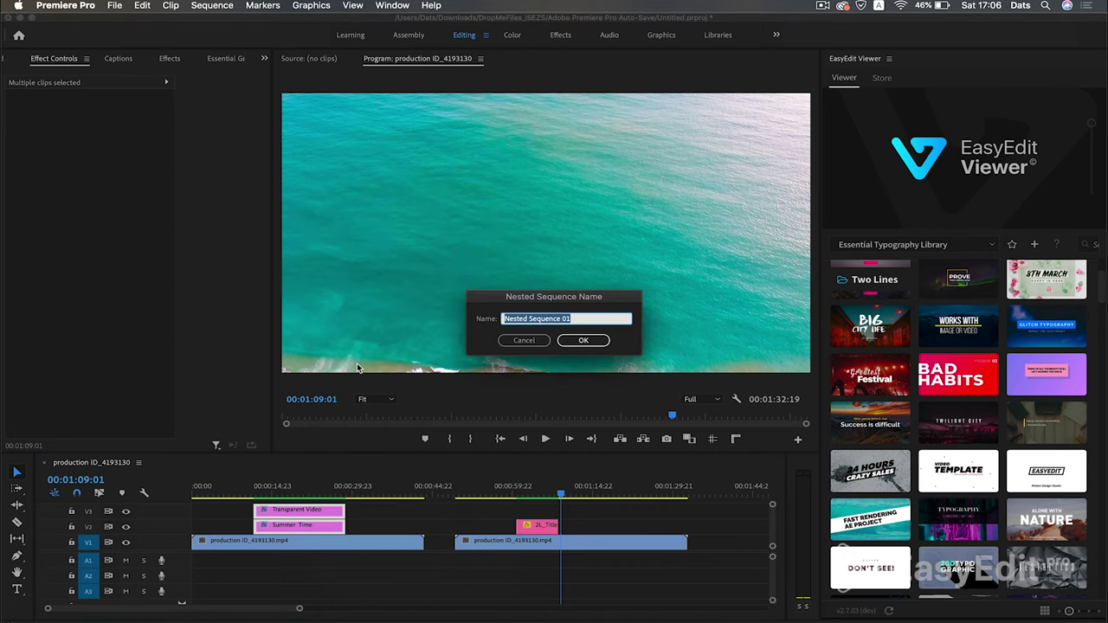
click(585, 339)
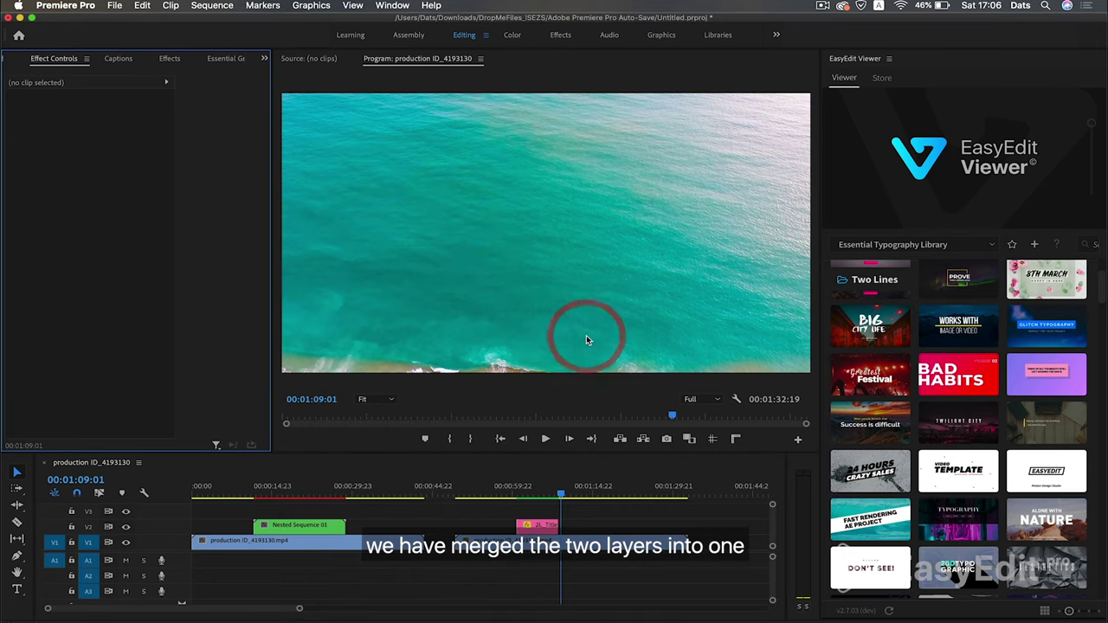
drag(251, 492, 248, 514)
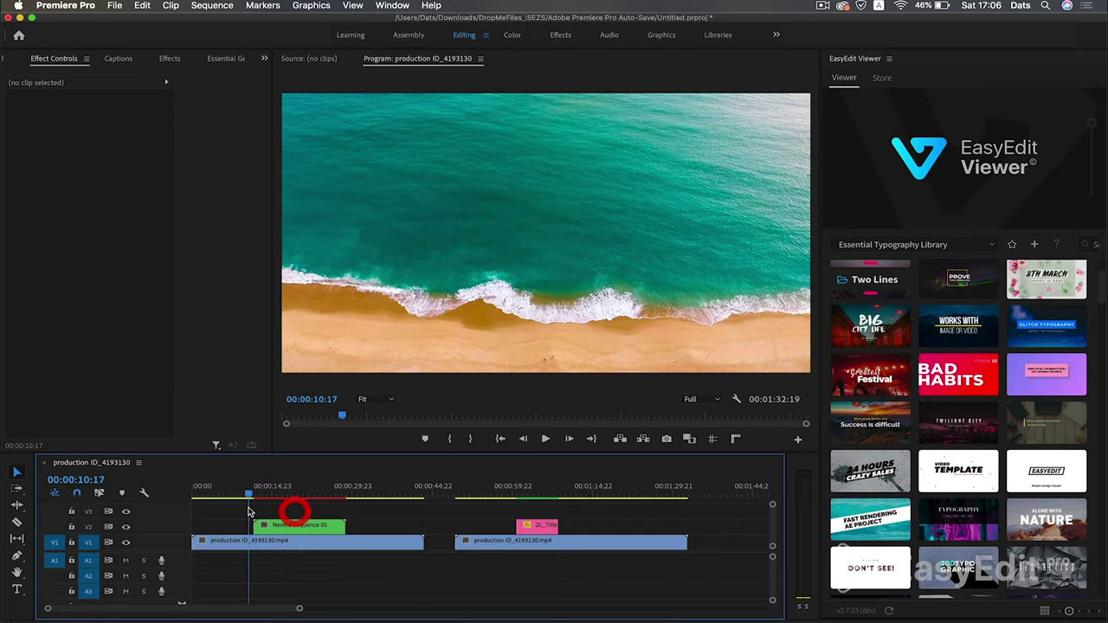
Keyframe the nested title's Scale from 100 at its start to 115 at its end.
click(279, 529)
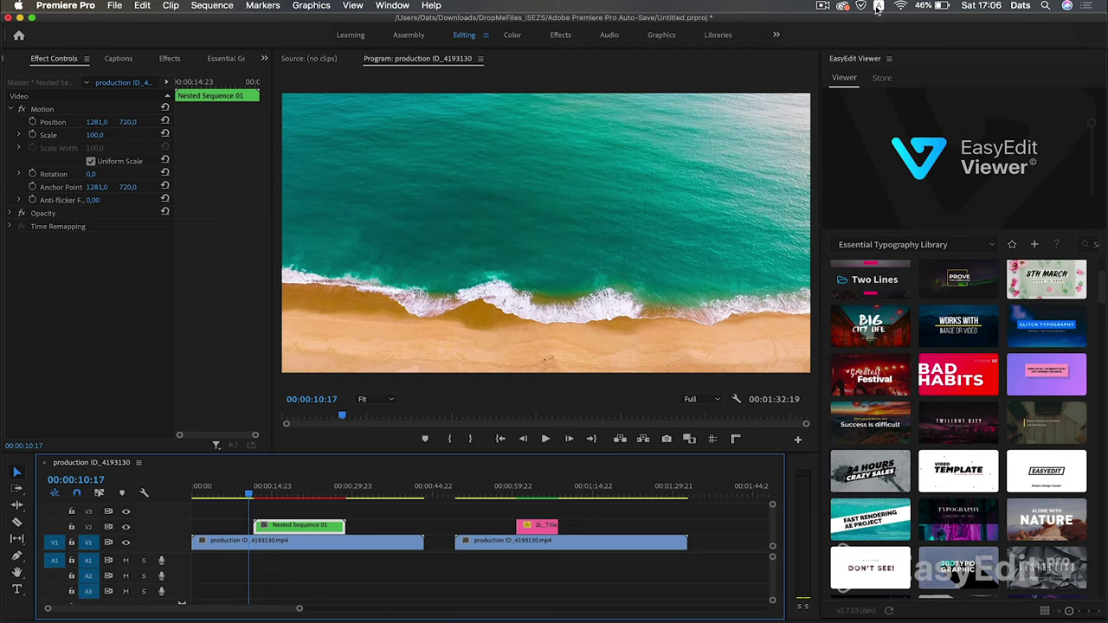
drag(248, 498, 267, 493)
double_click(286, 527)
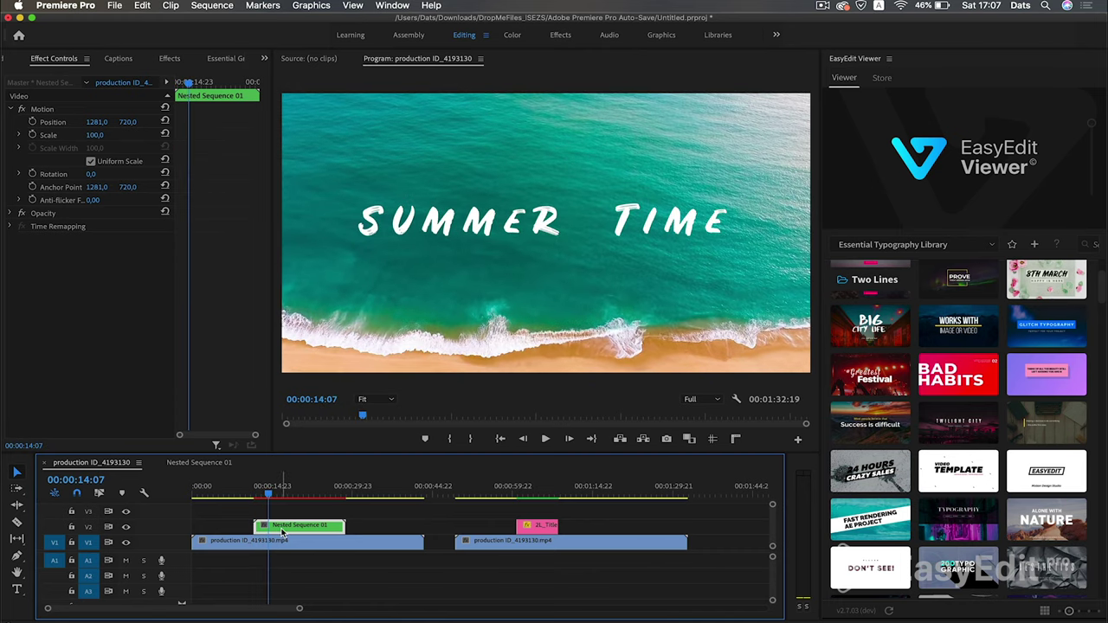
click(32, 136)
drag(266, 496, 305, 496)
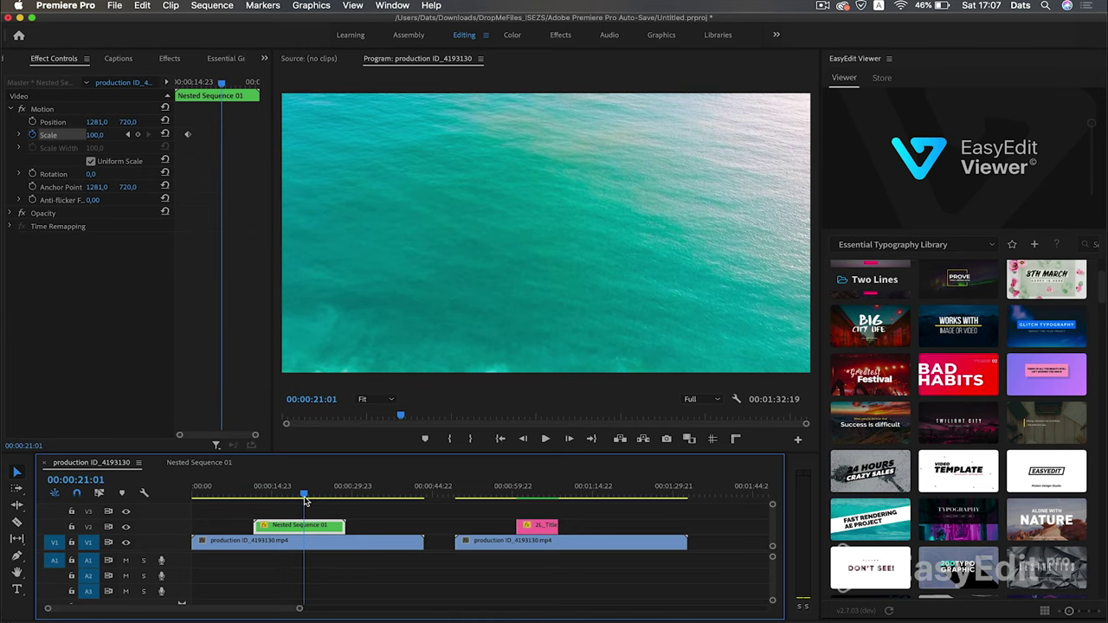
click(97, 135)
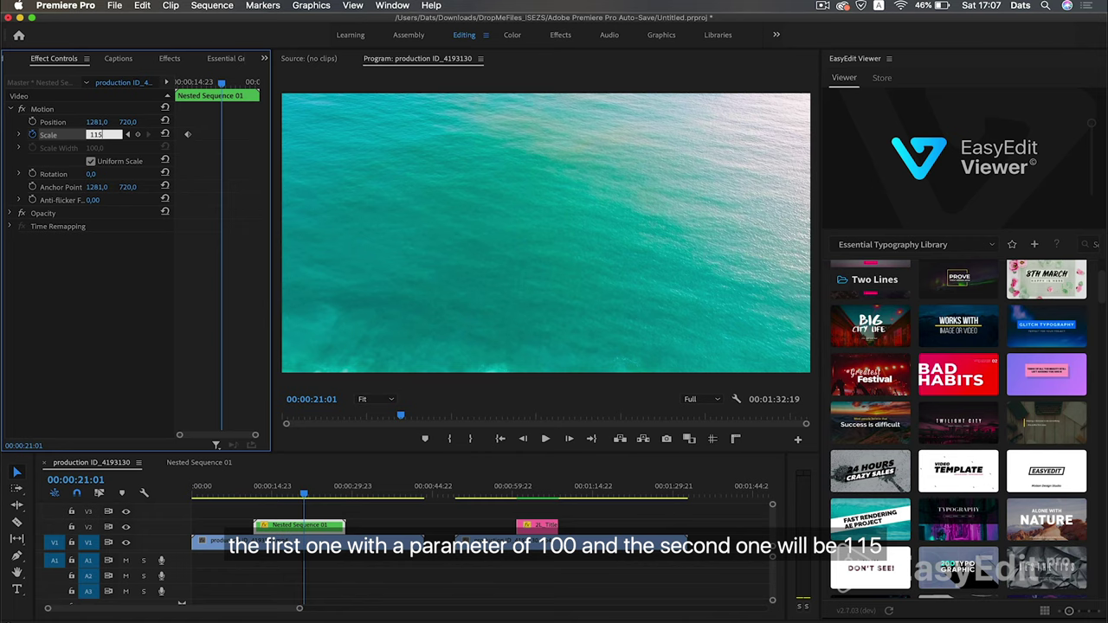
Play back the scale push and drag the first Scale keyframe earlier.
click(256, 494)
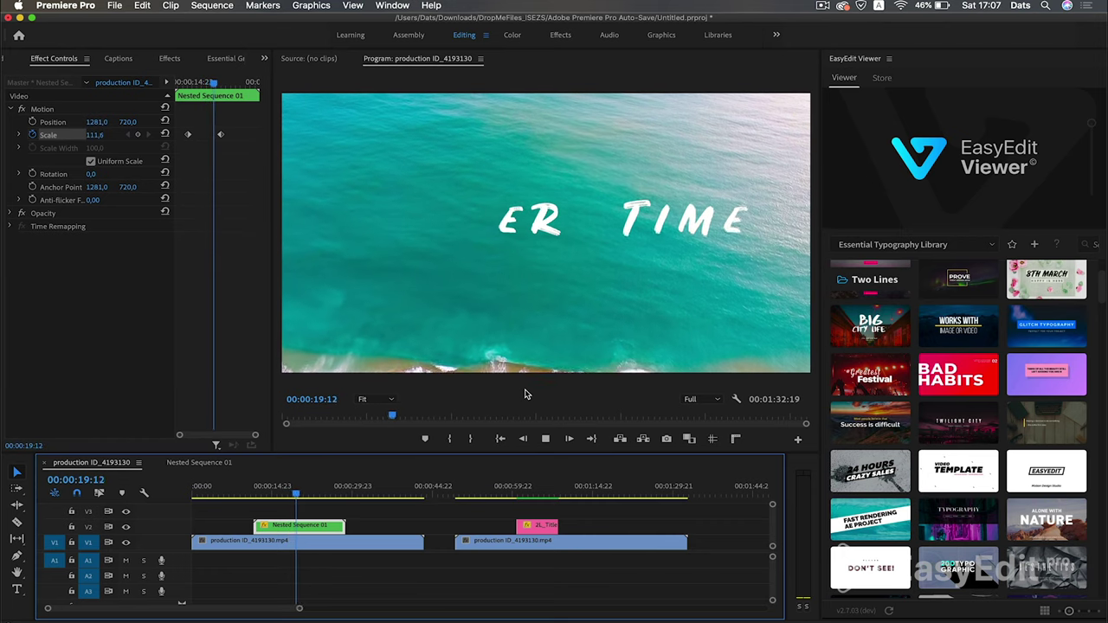
key(space)
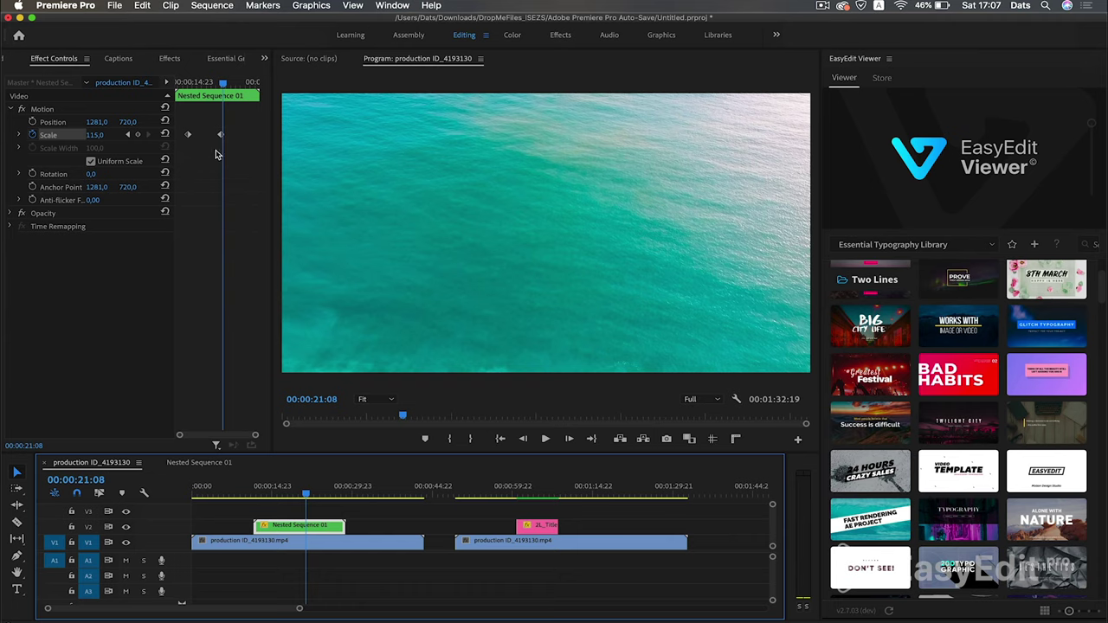
click(185, 130)
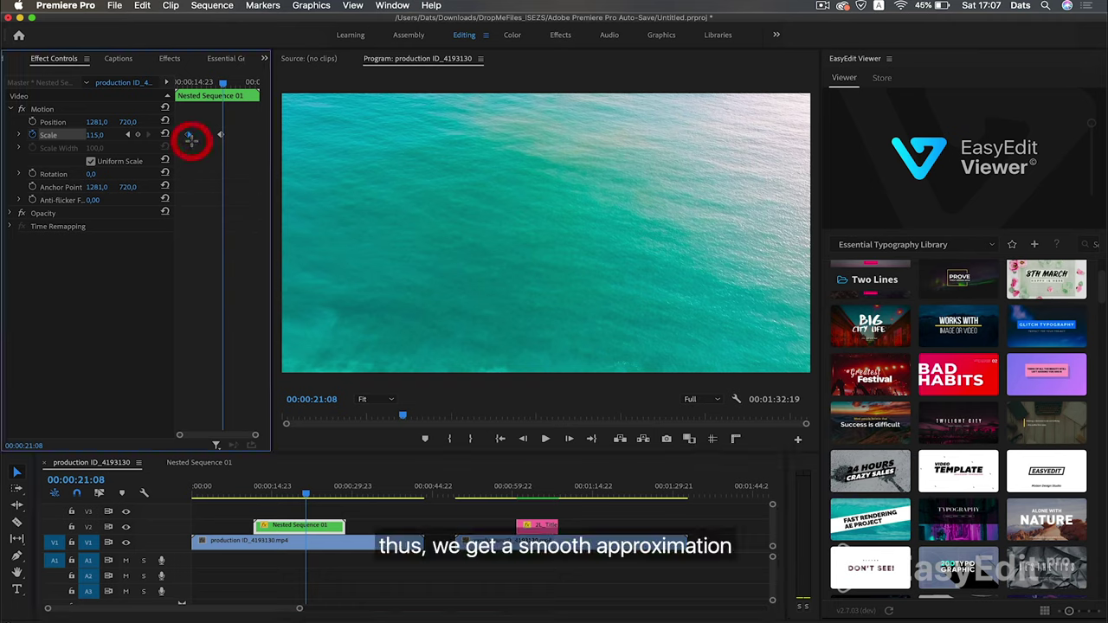
drag(189, 138, 177, 136)
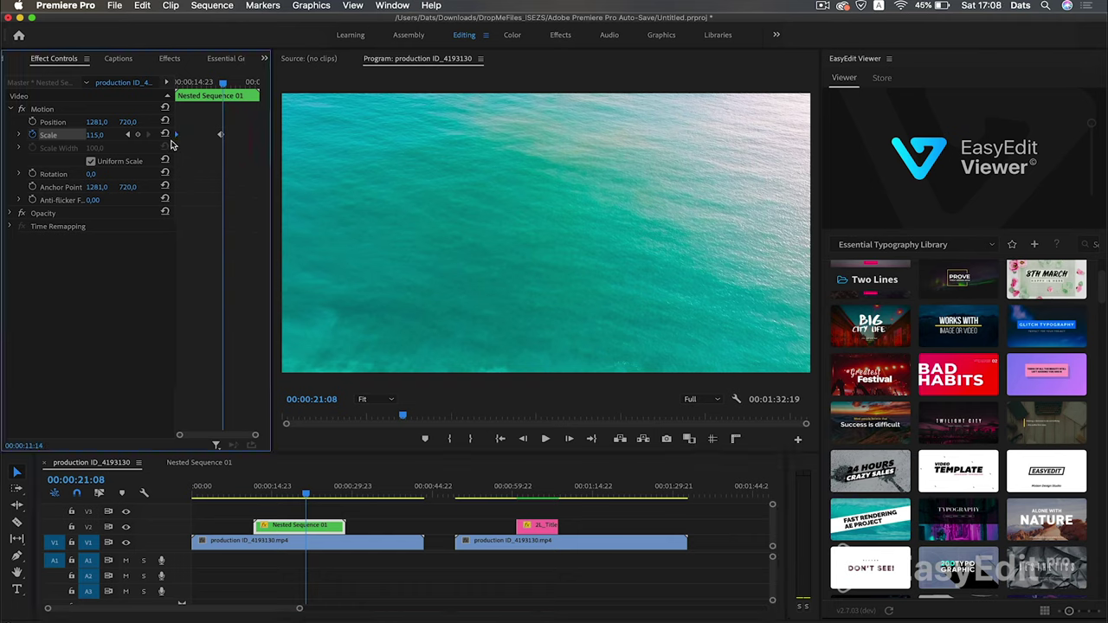
click(246, 494)
key(space)
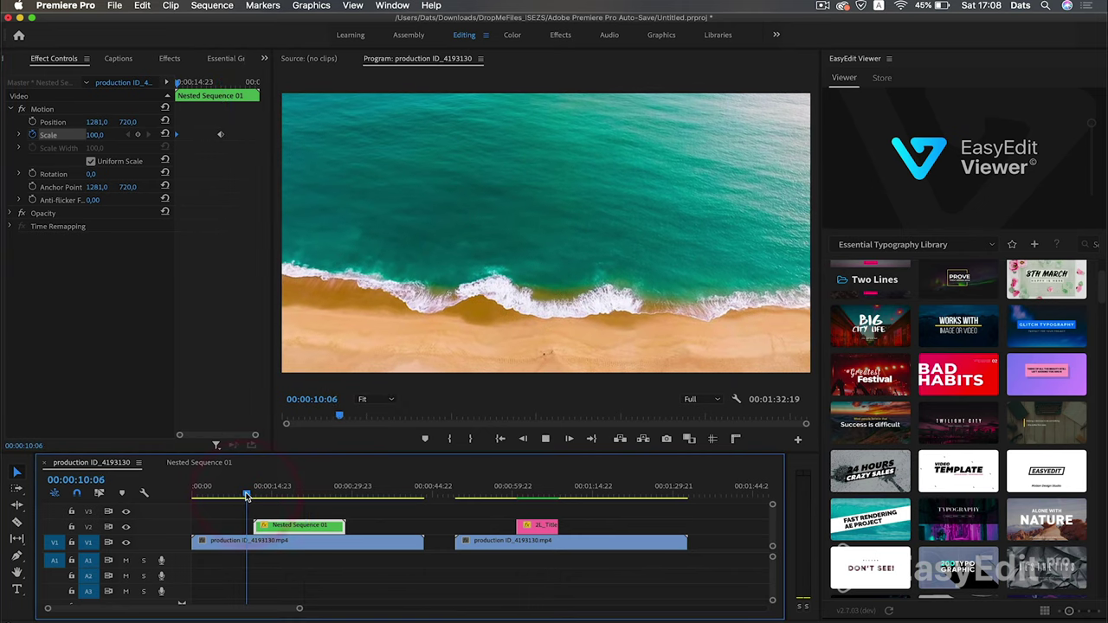